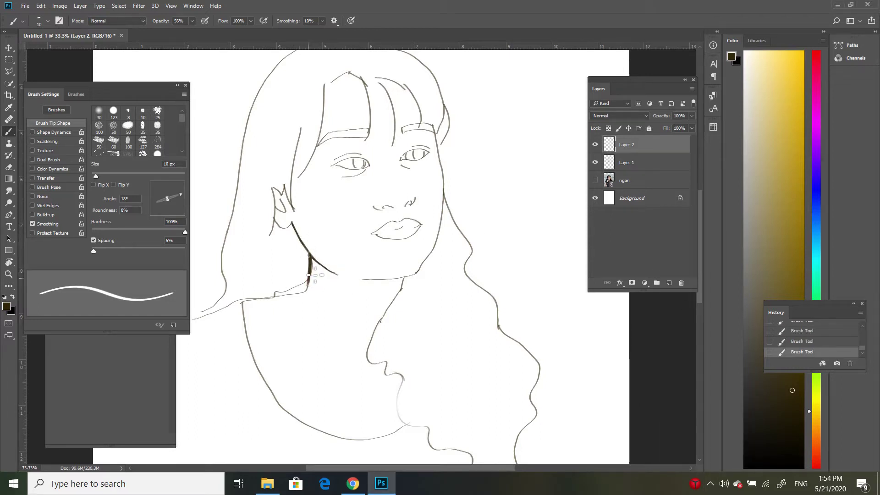
Undo the dark stroke on the left neck and redraw the ear outline.
key(ctrl+z)
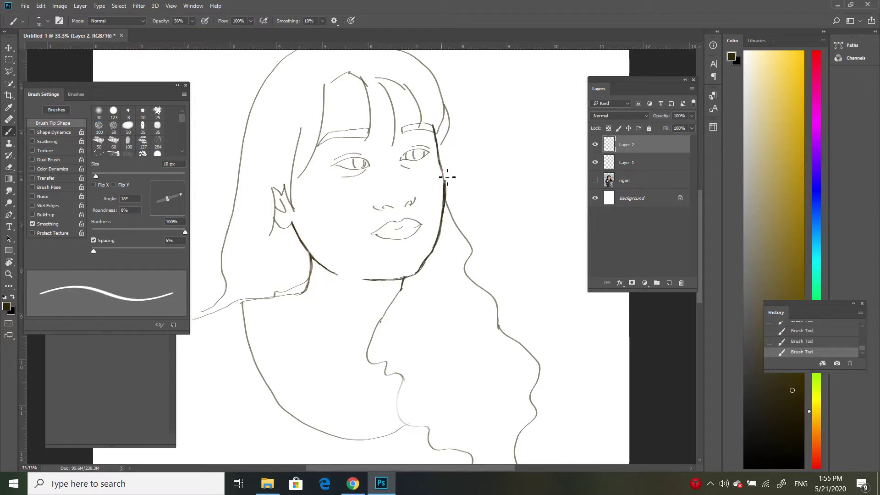
key(e)
key(b)
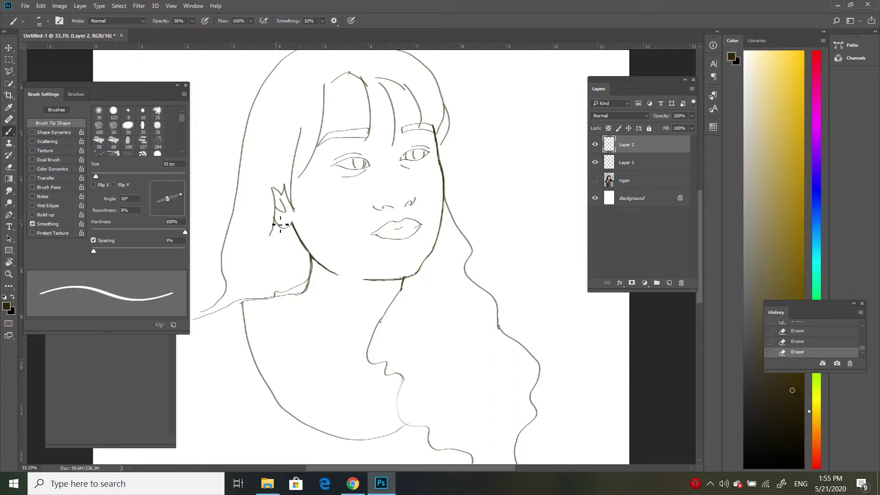
key(e)
drag(286, 216, 283, 202)
key(b)
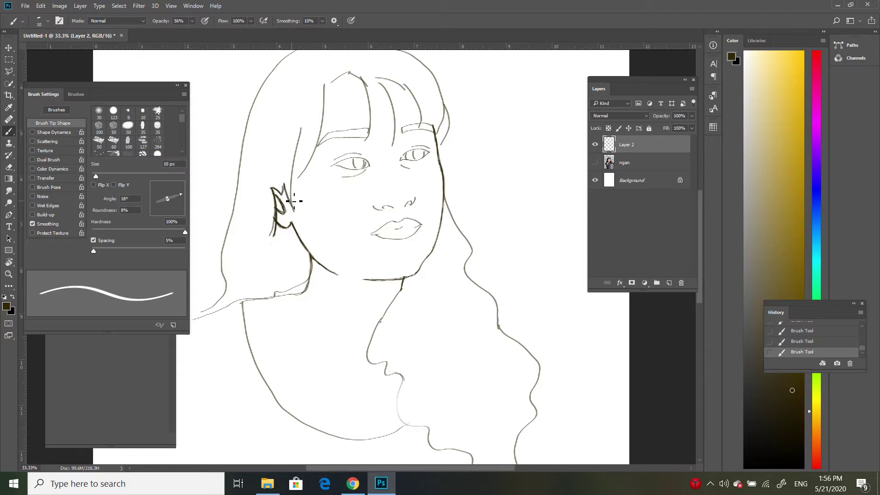
Redraw the lower lip's left corner and erase part of the nose line.
key(ctrl+plus)
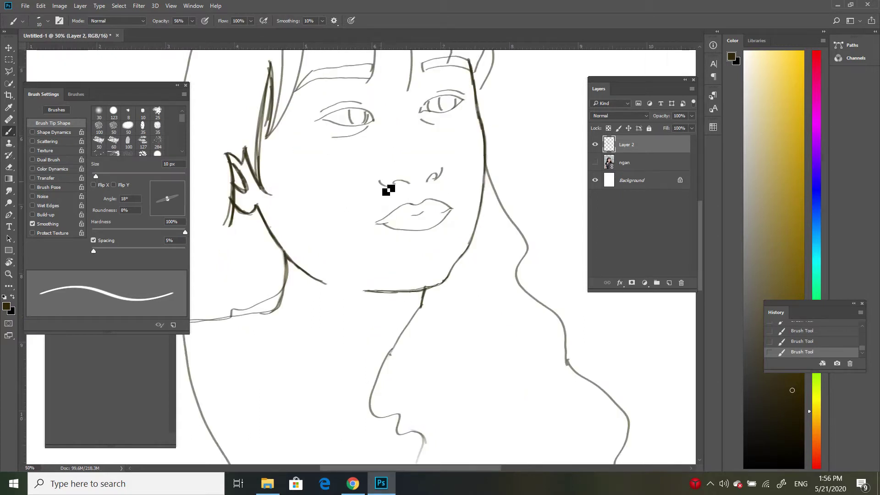
drag(388, 231, 391, 230)
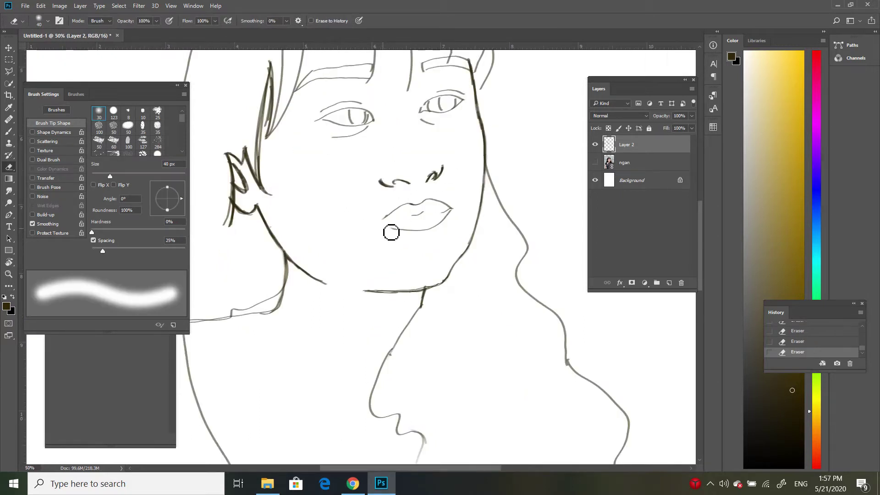
key(e)
drag(452, 172, 433, 174)
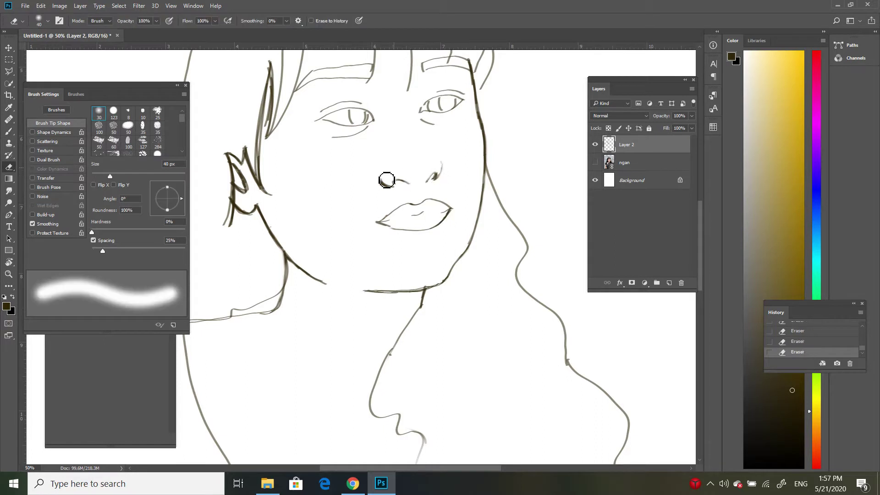
Erase stray hair strands left of the face and draw a new hair arc over the head.
scroll(275, 132, up, 3)
mouse_move(275, 131)
mouse_down()
mouse_move(243, 202)
mouse_move(289, 171)
mouse_up()
scroll(298, 158, up, 3)
key(b)
drag(317, 118, 367, 121)
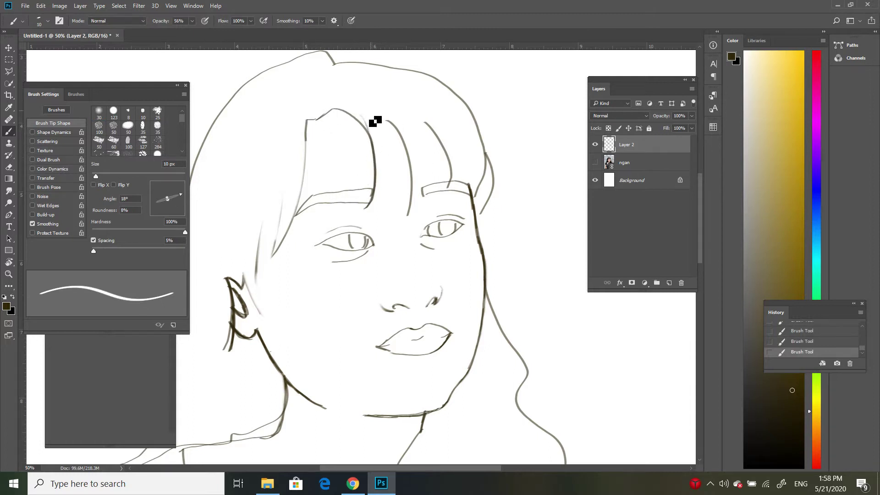
Erase the arc across the neck and the stray lines around the ear with a smaller eraser.
key(ctrl+minus)
key(ctrl+minus)
key(ctrl+minus)
key(e)
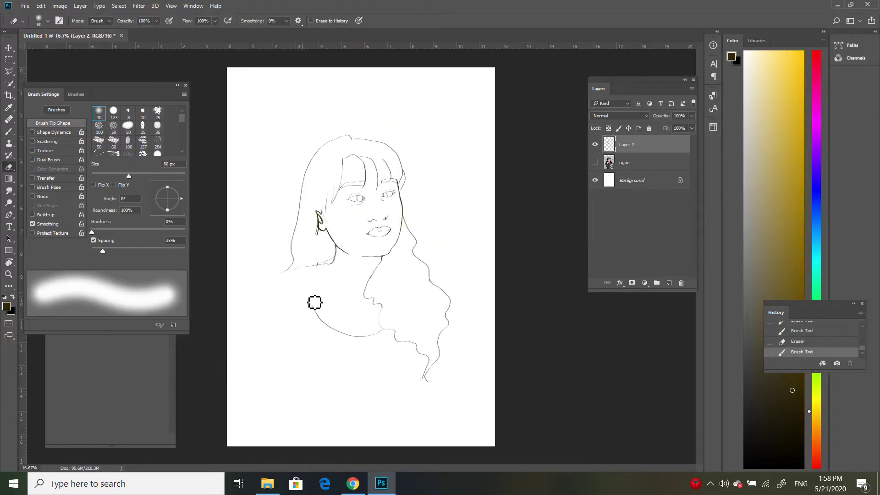
drag(315, 303, 381, 345)
key(ctrl+plus)
key(ctrl+plus)
key(ctrl+plus)
drag(232, 124, 222, 197)
key(bracketleft)
key(bracketleft)
key(bracketleft)
drag(242, 133, 241, 158)
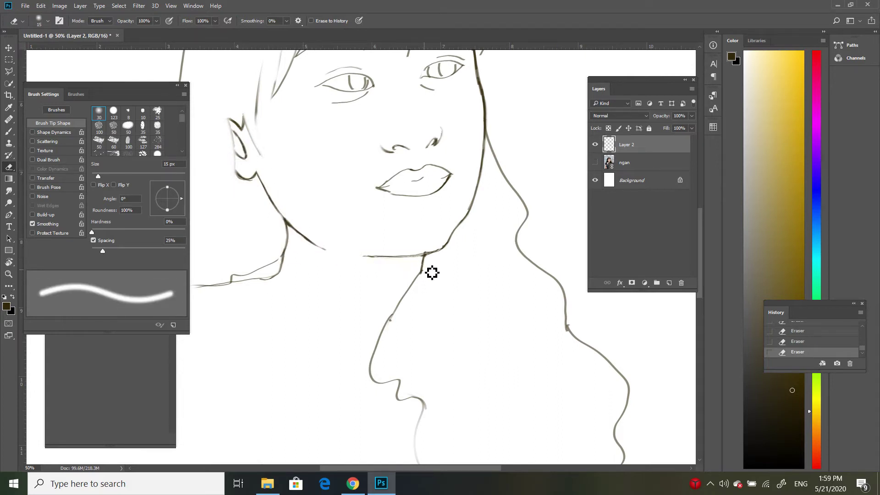
scroll(443, 160, up, 3)
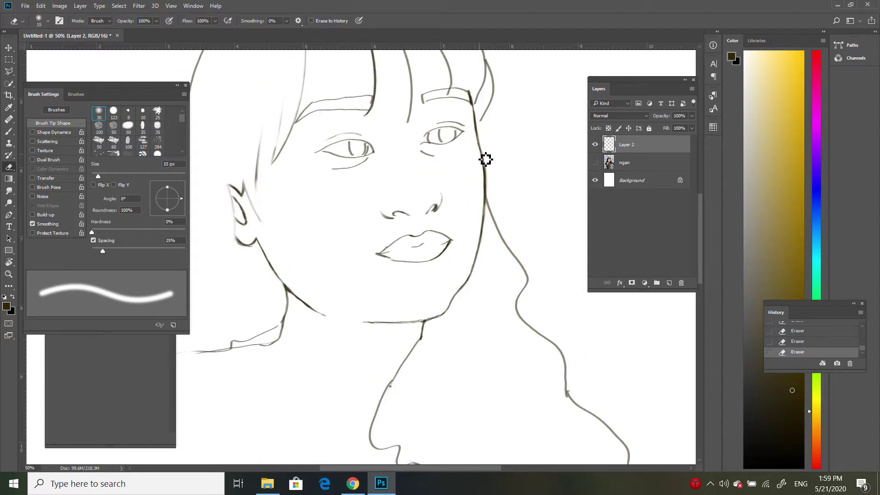
Draw a new line stroke on the face with a thinner brush.
key(b)
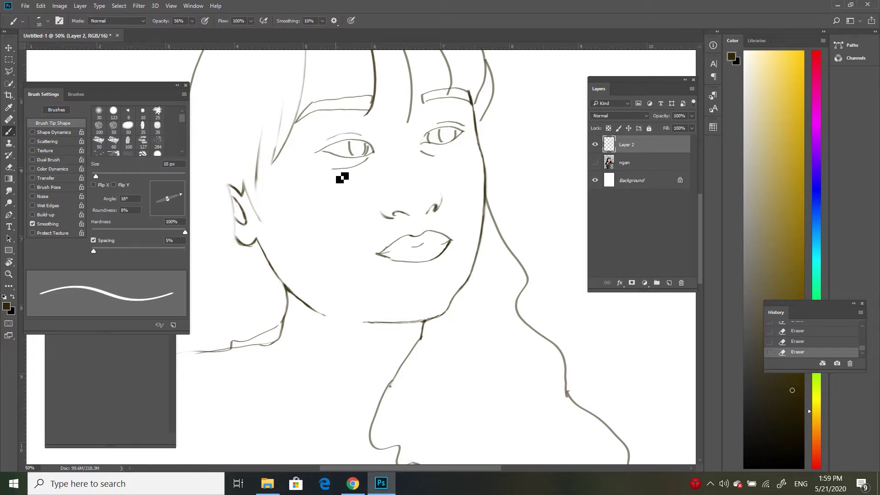
key(e)
key(b)
drag(440, 197, 449, 199)
key(bracketleft)
key(bracketleft)
key(bracketleft)
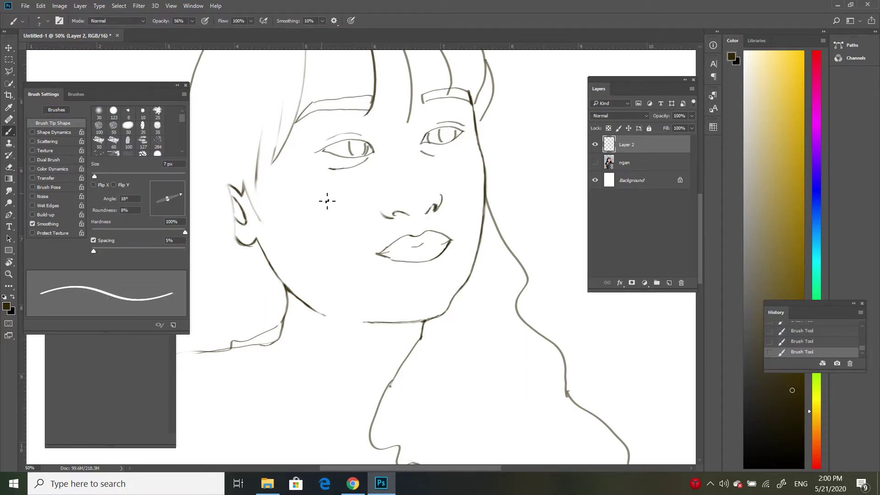
Shade the jawline, cheek, forehead and hair in soft grey with a low-opacity textured brush.
key(period)
key(0)
key(6)
mouse_move(253, 187)
mouse_down()
mouse_move(330, 309)
mouse_move(438, 316)
mouse_up()
mouse_move(331, 237)
mouse_down()
mouse_move(294, 119)
mouse_move(412, 138)
mouse_up()
key(ctrl+minus)
key(bracketright)
key(bracketright)
key(bracketright)
mouse_move(298, 183)
mouse_down()
mouse_move(327, 294)
mouse_move(275, 334)
mouse_move(353, 353)
mouse_move(251, 345)
mouse_move(347, 390)
mouse_move(335, 338)
mouse_move(295, 350)
mouse_move(304, 330)
mouse_up()
key(ctrl+minus)
Tint the ear, both cheeks, jaw and under-eye area with a light peach wash.
mouse_move(354, 200)
mouse_down()
mouse_move(404, 240)
mouse_move(350, 220)
mouse_move(405, 277)
mouse_move(331, 204)
mouse_move(357, 155)
mouse_up()
key(ctrl+plus)
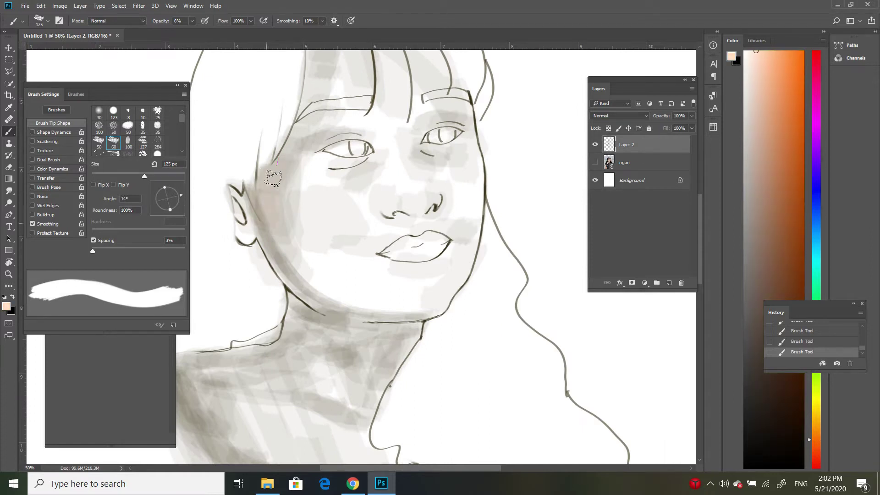
drag(273, 177, 241, 220)
key(bracketleft)
key(bracketleft)
key(bracketleft)
drag(353, 163, 317, 158)
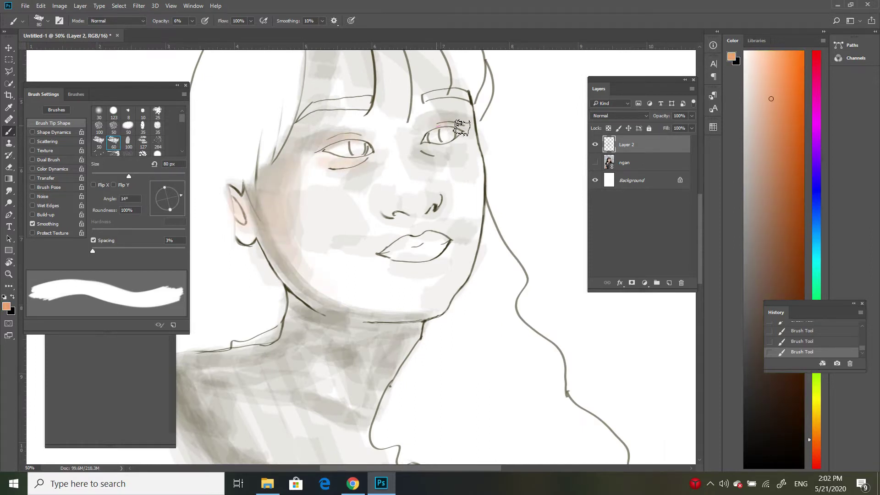
drag(462, 127, 317, 292)
key(bracketright)
key(bracketright)
key(bracketright)
mouse_move(298, 213)
mouse_down()
mouse_move(423, 264)
mouse_move(410, 219)
mouse_move(413, 231)
mouse_move(447, 154)
mouse_move(368, 146)
mouse_up()
key(ctrl+minus)
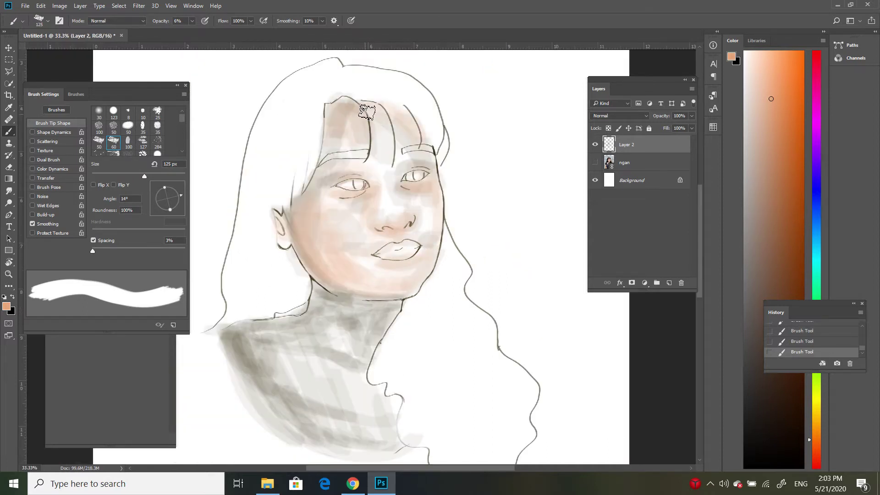
At 53% opacity, paint cheek, chin, nose, forehead, neck and chest solid peach.
key(5)
key(3)
mouse_move(334, 232)
mouse_down()
mouse_move(346, 212)
mouse_move(315, 197)
mouse_up()
mouse_move(428, 251)
mouse_down()
mouse_move(373, 266)
mouse_move(290, 261)
mouse_move(392, 197)
mouse_move(362, 145)
mouse_move(423, 161)
mouse_move(323, 316)
mouse_move(348, 325)
mouse_move(310, 388)
mouse_move(385, 307)
mouse_move(339, 429)
mouse_move(303, 324)
mouse_move(236, 347)
mouse_move(338, 372)
mouse_up()
drag(297, 427, 322, 197)
key(bracketleft)
key(bracketleft)
key(bracketleft)
Add stronger orange shading along the left cheek and paint the upper forehead peach.
click(780, 97)
key(1)
key(9)
key(bracketright)
key(bracketright)
key(bracketright)
mouse_move(324, 176)
mouse_down()
mouse_move(311, 196)
mouse_move(367, 300)
mouse_up()
key(bracketleft)
key(bracketleft)
drag(345, 107, 432, 149)
Soften the cheek and chin with white, then show the reference photo layer.
key(d)
key(x)
key(bracketright)
key(bracketright)
key(bracketright)
mouse_move(339, 206)
mouse_down()
mouse_move(309, 242)
mouse_move(365, 326)
mouse_up()
click(595, 162)
Hide the reference photo and add peach-orange strokes across forehead, cheek and neck.
click(624, 162)
click(595, 162)
key(alt+bracketright)
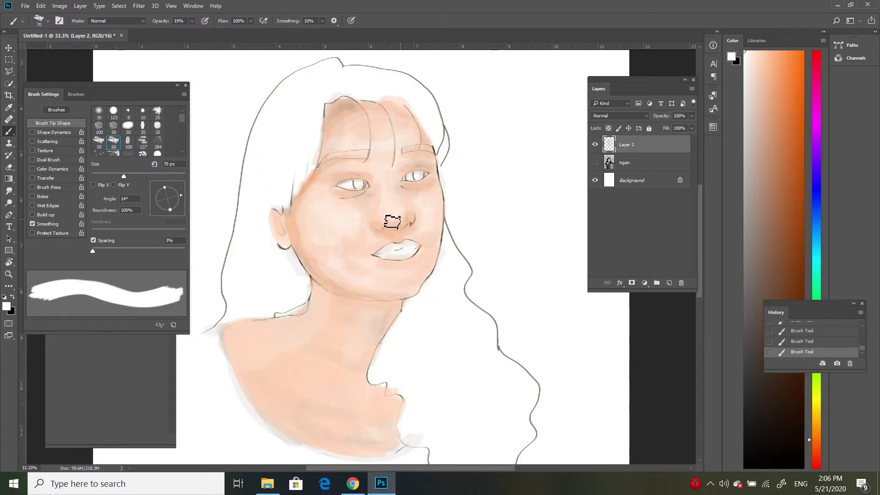
alt+click(400, 237)
key(bracketleft)
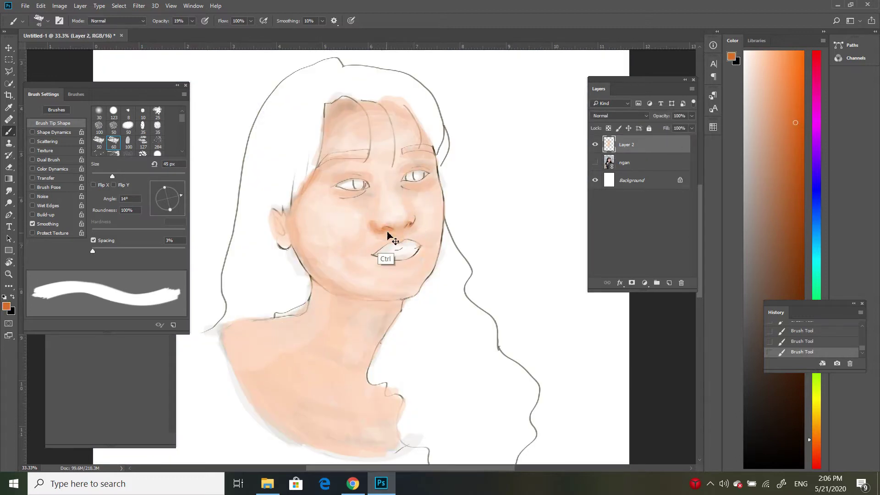
alt+click(382, 216)
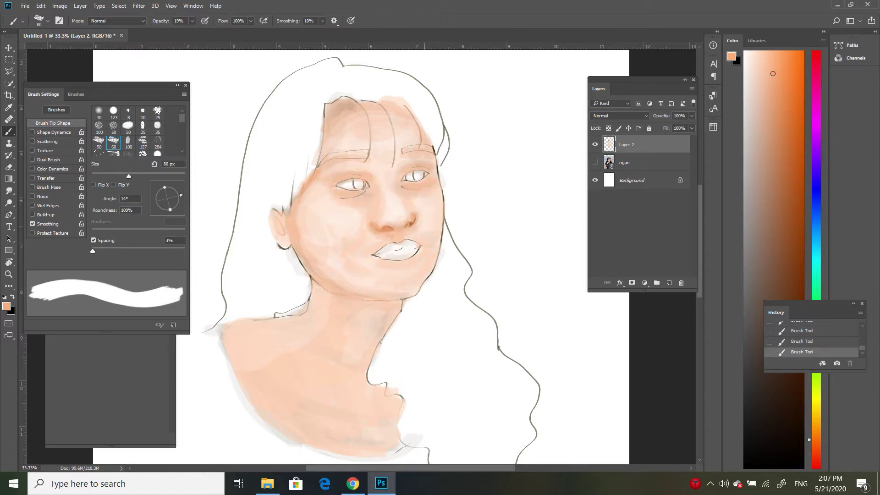
key(bracketleft)
key(bracketleft)
key(bracketleft)
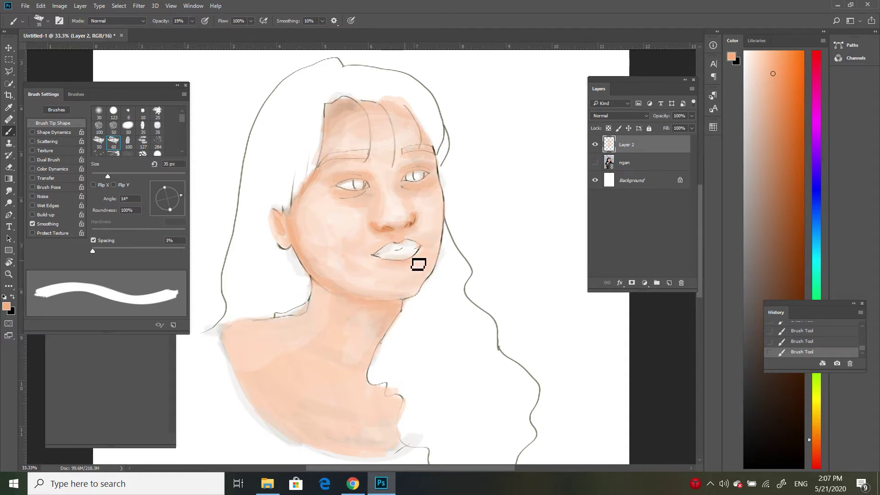
key(bracketright)
key(bracketright)
key(bracketright)
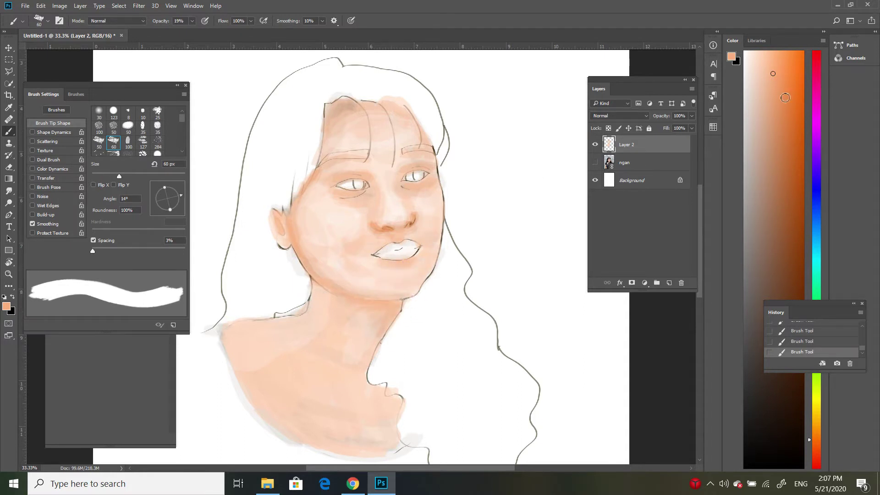
alt+click(348, 195)
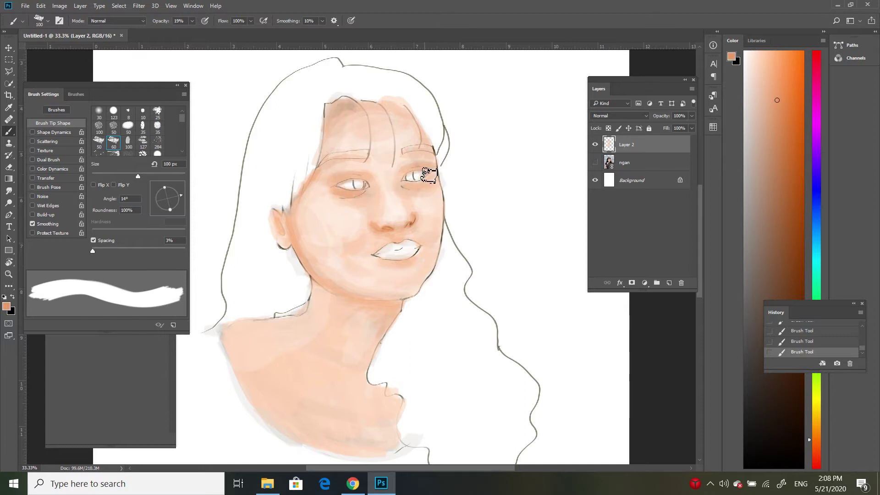
mouse_move(337, 110)
mouse_down()
mouse_move(299, 221)
mouse_move(376, 392)
mouse_move(287, 318)
mouse_move(367, 428)
mouse_up()
Darken the left eyelid with orange, sampling light peach and darker orange skin tones.
key(ctrl+plus)
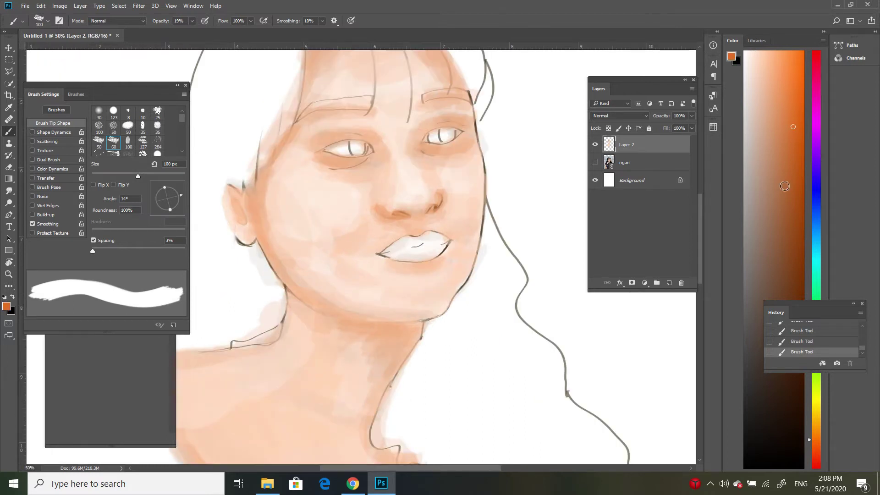
key(bracketleft)
key(bracketleft)
key(bracketleft)
mouse_move(317, 158)
mouse_down()
mouse_move(362, 142)
mouse_move(373, 161)
mouse_move(362, 143)
mouse_up()
alt+click(448, 132)
alt+click(380, 156)
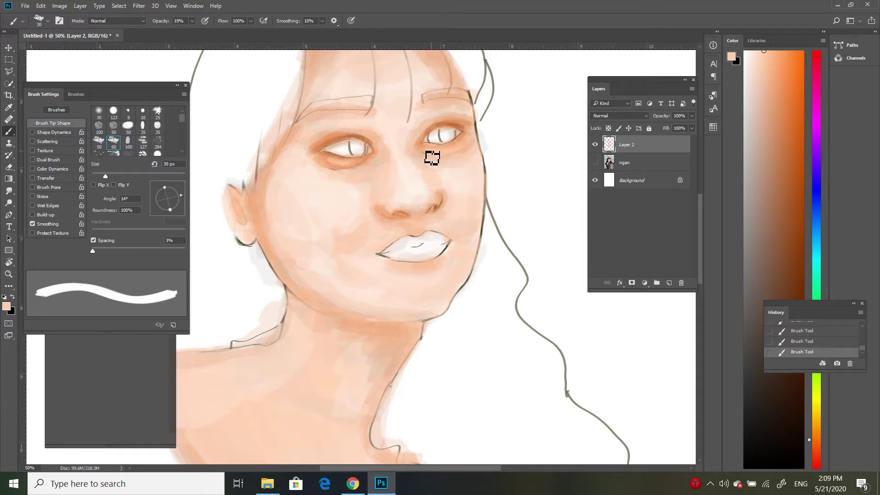
key(bracketleft)
alt+click(432, 129)
key(bracketleft)
key(bracketleft)
key(bracketleft)
Paint the right eye white pale lavender and pick near-black for the pupils.
click(799, 415)
key(bracketright)
key(bracketright)
key(bracketright)
key(0)
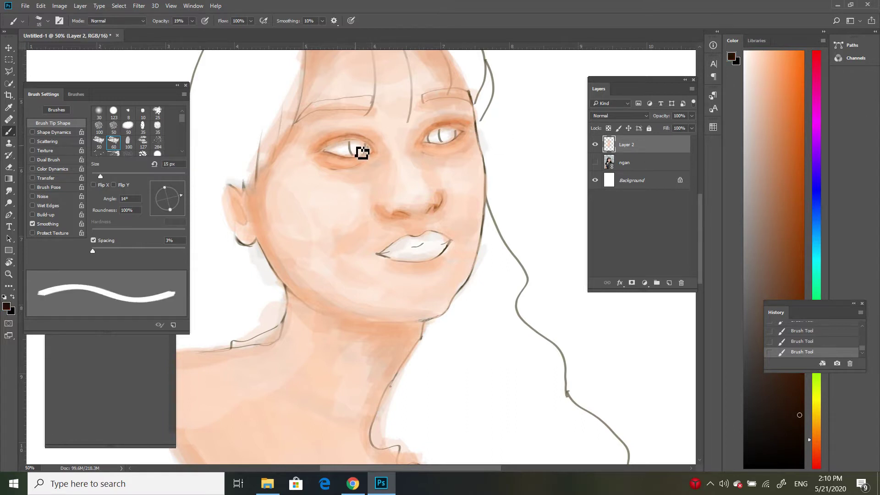
mouse_move(353, 147)
mouse_down()
mouse_move(364, 151)
mouse_move(354, 149)
mouse_up()
click(820, 342)
alt+click(409, 144)
drag(431, 137, 443, 137)
right_click(443, 138)
alt+click(367, 144)
Paint the right eye's dark pupil and draw a thin brown eyelid line.
click(445, 134)
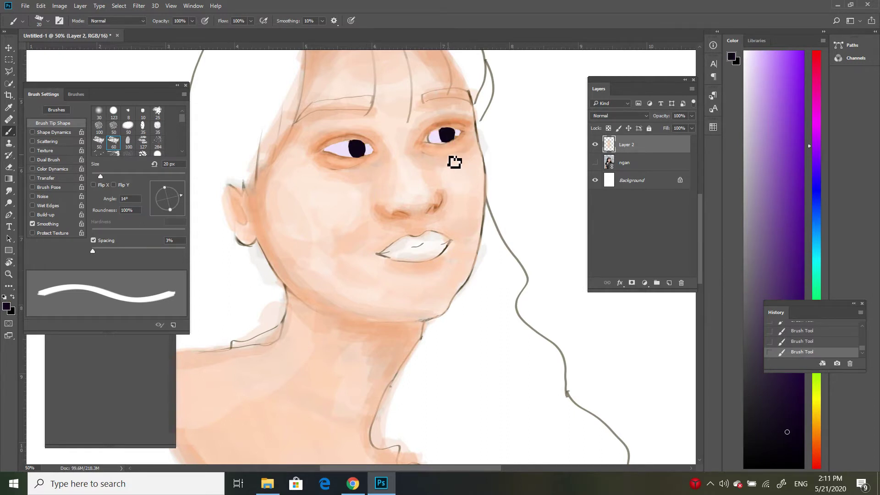
key(ctrl+plus)
key(ctrl+plus)
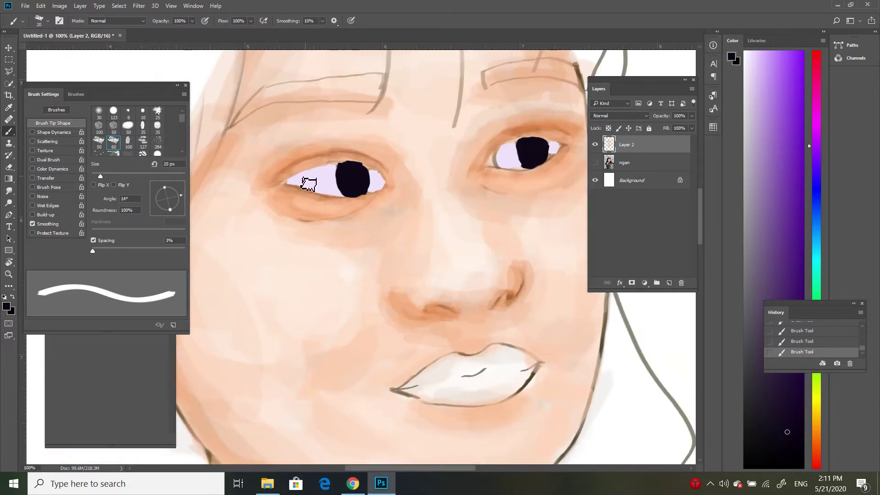
key(bracketleft)
key(bracketleft)
key(bracketleft)
alt+click(297, 187)
drag(281, 184, 312, 169)
At lower opacity, draw brown lines under both eyes and rim the left iris.
key(3)
key(1)
key(bracketright)
key(bracketright)
key(bracketright)
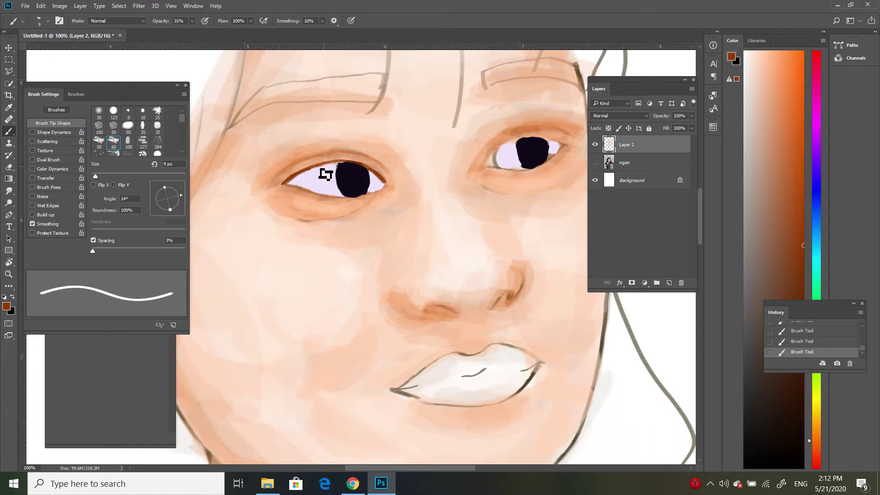
drag(293, 190, 389, 196)
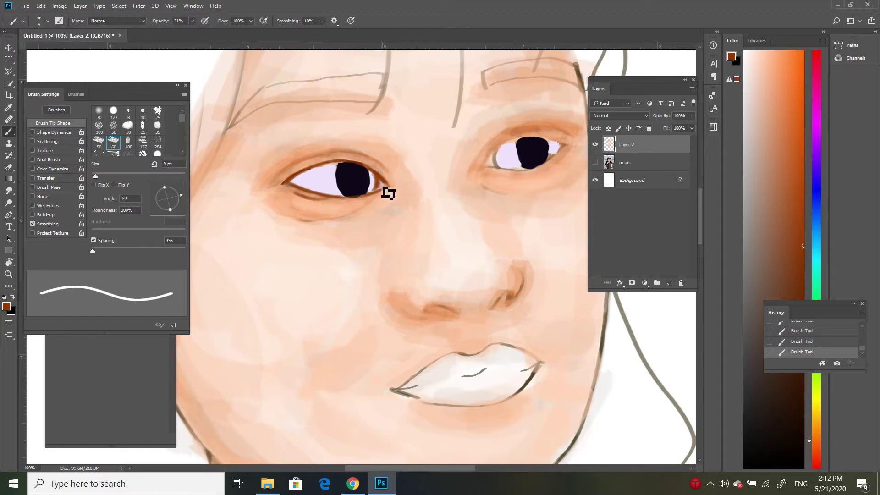
drag(568, 148, 505, 173)
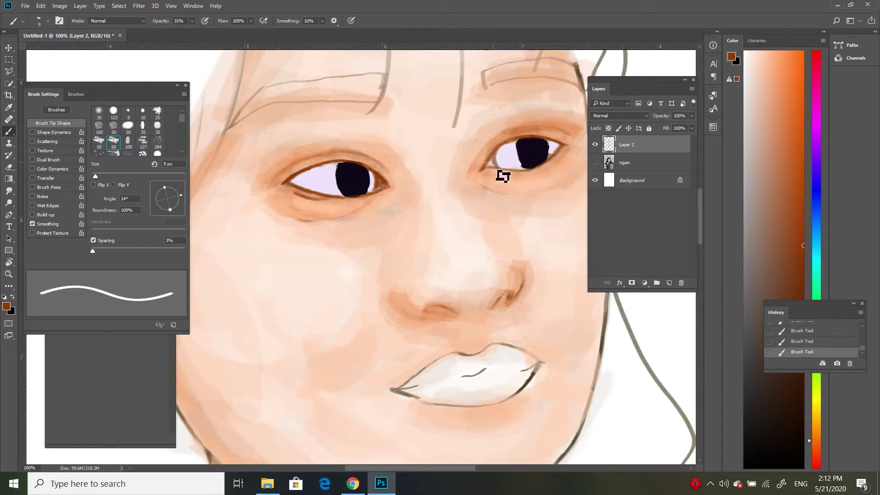
drag(346, 190, 367, 202)
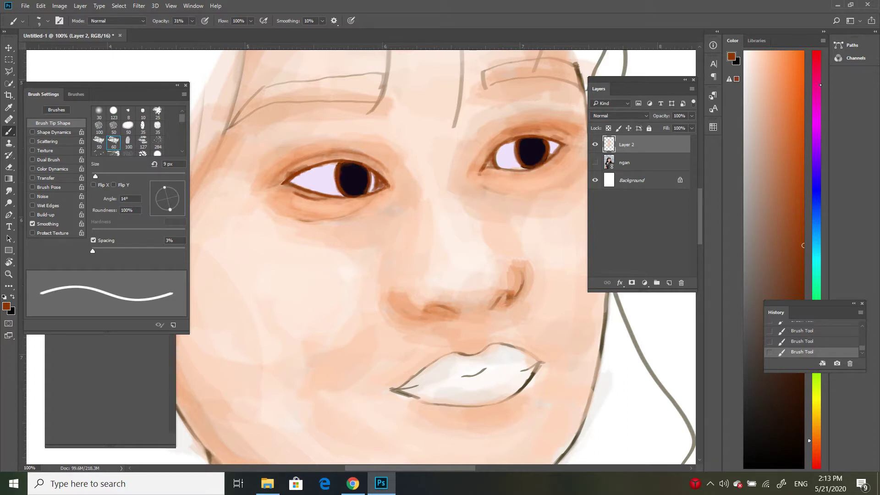
Add pink to both eyes' inner corners, the upper eyelids and the base of the nose.
drag(820, 84, 821, 74)
click(786, 115)
drag(487, 164, 498, 162)
drag(292, 180, 301, 182)
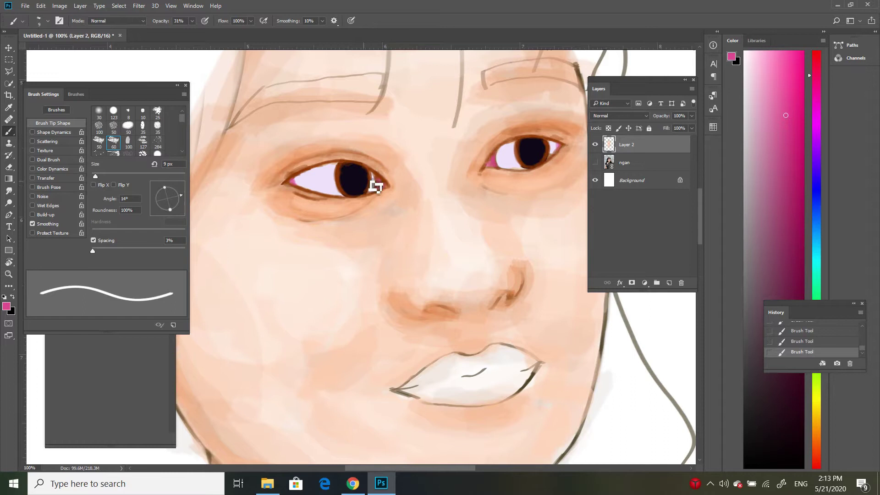
drag(570, 133, 501, 133)
drag(282, 173, 348, 153)
drag(400, 310, 427, 318)
drag(427, 307, 457, 313)
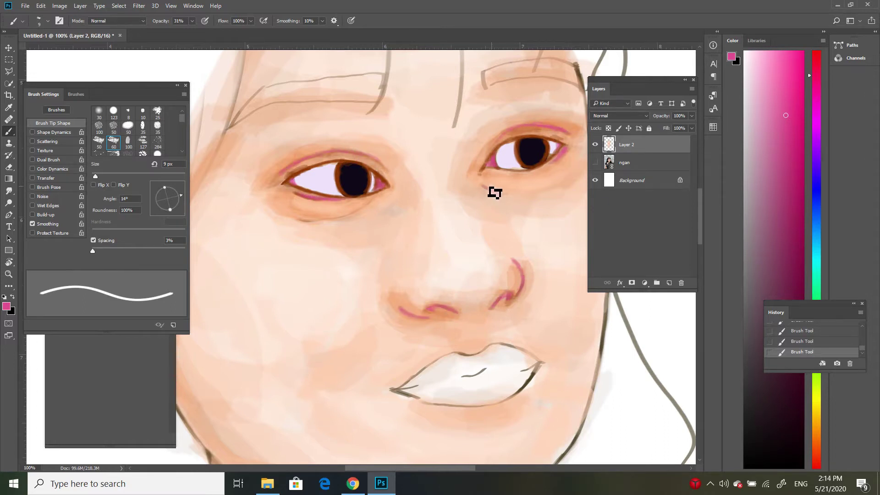
Lighten the left eye's lids and inner corner with near-white.
key(bracketright)
key(bracketright)
key(bracketright)
alt+click(563, 140)
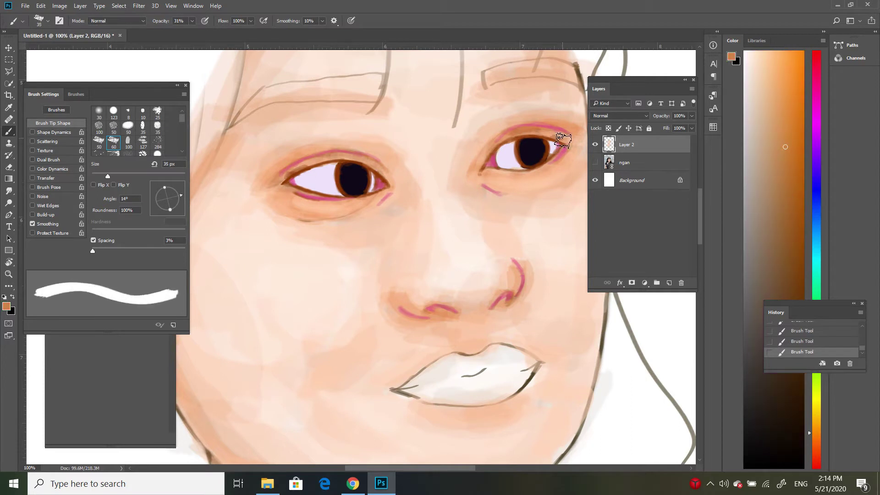
alt+click(394, 180)
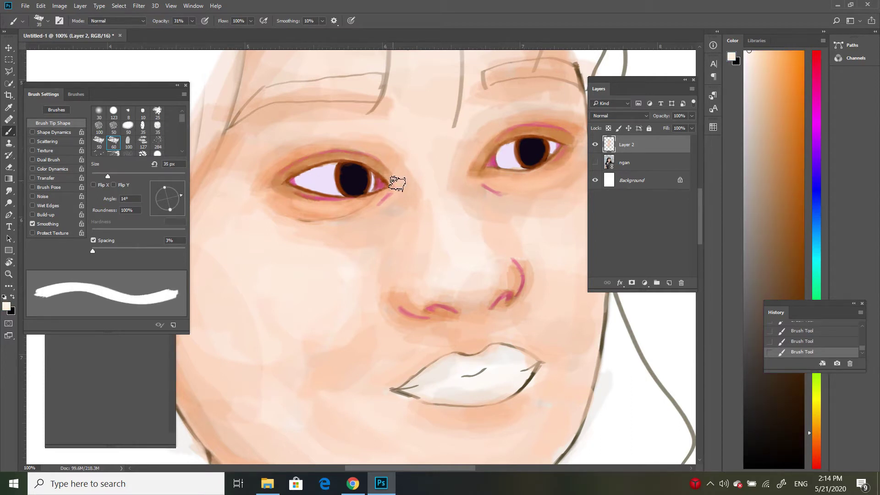
mouse_move(377, 183)
mouse_down()
mouse_move(346, 173)
mouse_move(338, 207)
mouse_up()
key(bracketleft)
key(bracketleft)
Outline the left eye's lower lid in dark brown, then pick a light peach-orange.
alt+click(569, 140)
key(ctrl+minus)
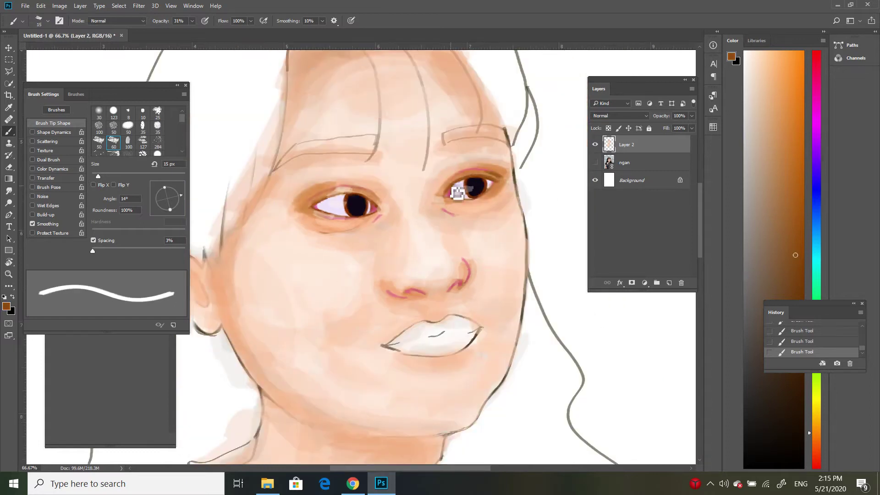
drag(314, 206, 370, 201)
alt+click(452, 208)
key(bracketright)
key(bracketright)
key(bracketright)
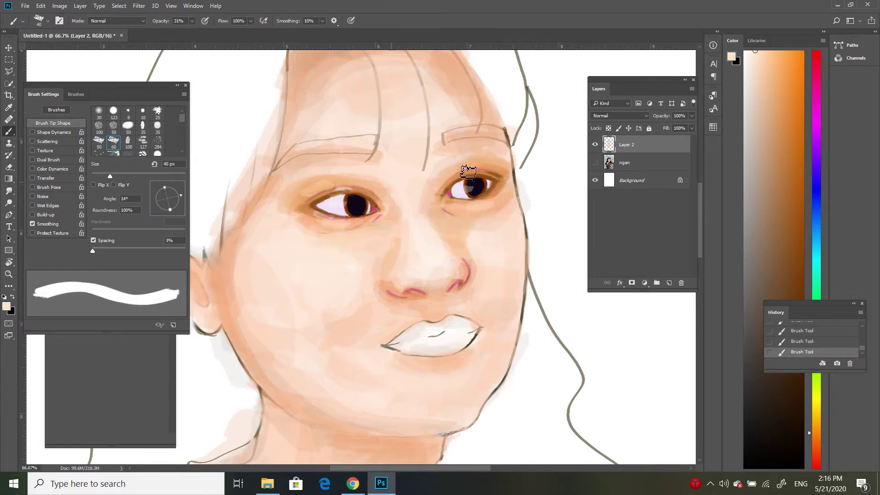
key(bracketleft)
key(bracketleft)
key(bracketleft)
Lighten the left eye's upper and lower lids with a peach skin tone.
alt+click(474, 186)
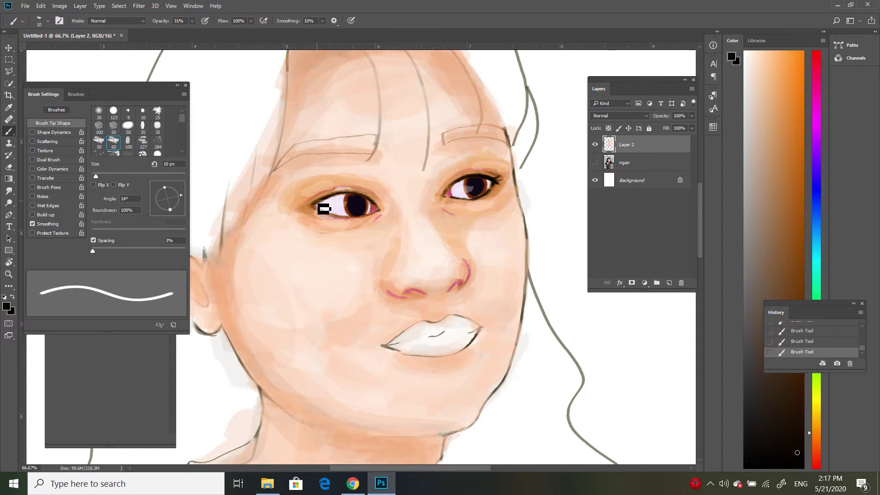
key(ctrl+plus)
key(bracketleft)
key(bracketleft)
key(bracketleft)
alt+click(493, 185)
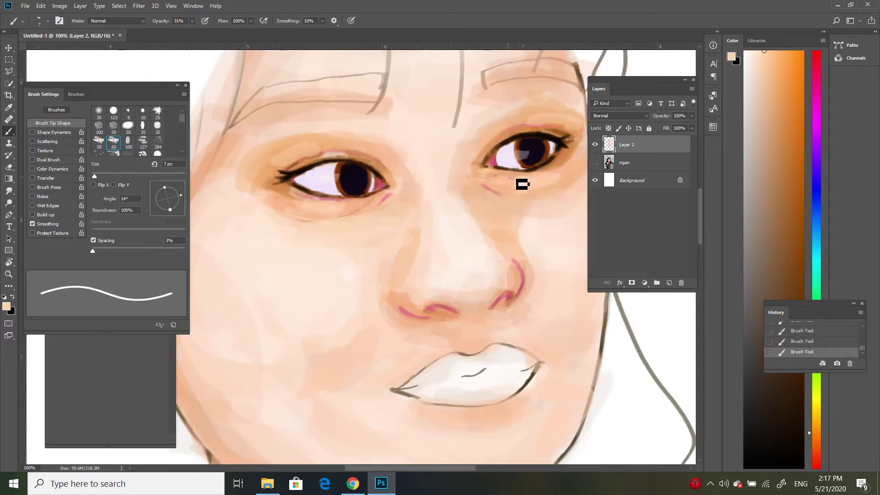
drag(373, 190, 315, 165)
drag(393, 203, 309, 211)
Paint lighter peach down the nose bridge and shade brown under the nose above the lip.
key(bracketright)
key(bracketright)
key(bracketright)
alt+click(439, 262)
mouse_move(429, 222)
mouse_down()
mouse_move(437, 261)
mouse_move(412, 202)
mouse_move(413, 259)
mouse_up()
alt+click(425, 223)
key(bracketright)
alt+click(495, 262)
alt+click(418, 280)
key(bracketleft)
key(bracketleft)
key(bracketleft)
key(ctrl+z)
key(ctrl+z)
drag(514, 340, 495, 338)
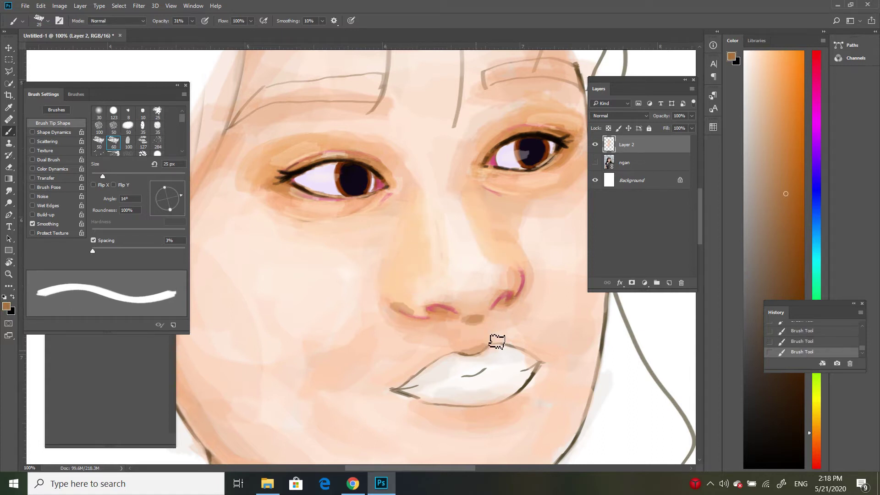
Paint orange along both eyebrows and cover the dark shading between the left brow and eye.
alt+click(511, 260)
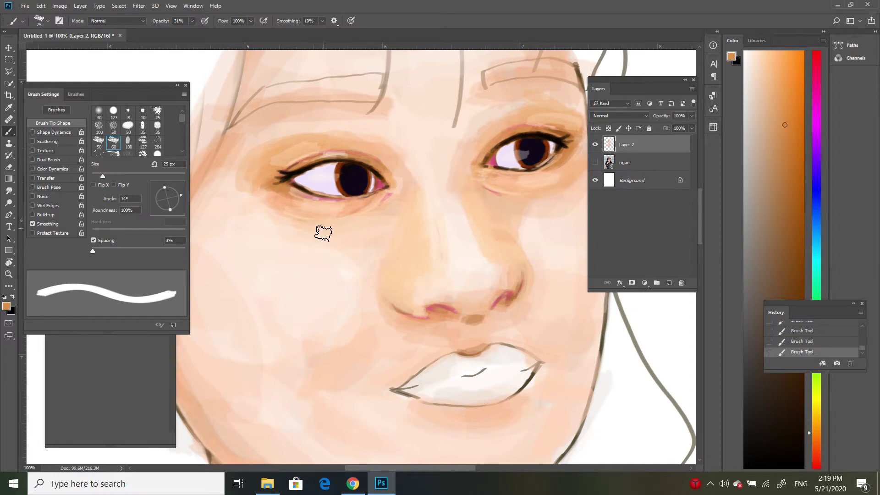
key(bracketright)
key(bracketright)
key(bracketright)
key(ctrl+minus)
drag(504, 131, 447, 138)
mouse_move(369, 140)
mouse_down()
mouse_move(308, 146)
mouse_move(363, 151)
mouse_up()
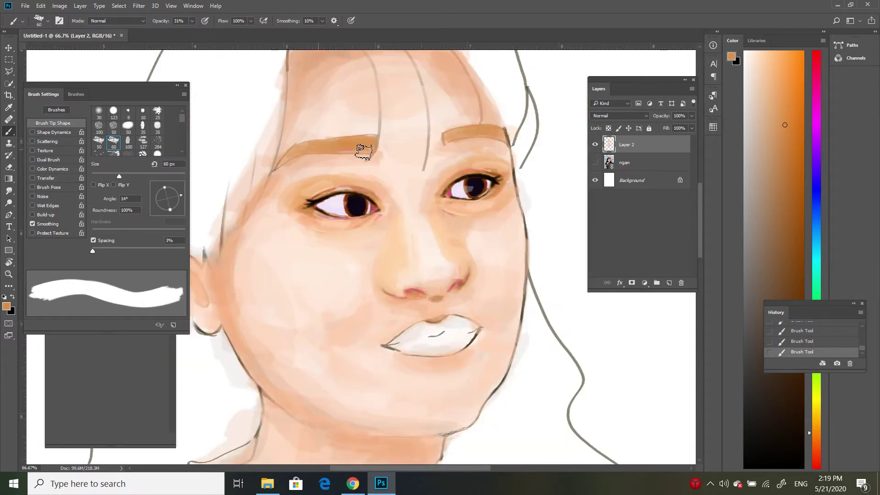
key(bracketleft)
key(bracketleft)
key(bracketleft)
alt+click(286, 189)
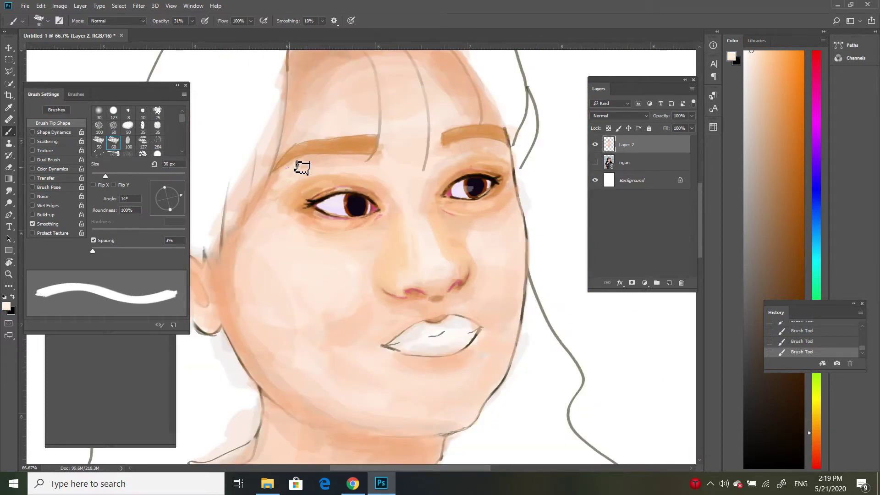
drag(302, 168, 374, 156)
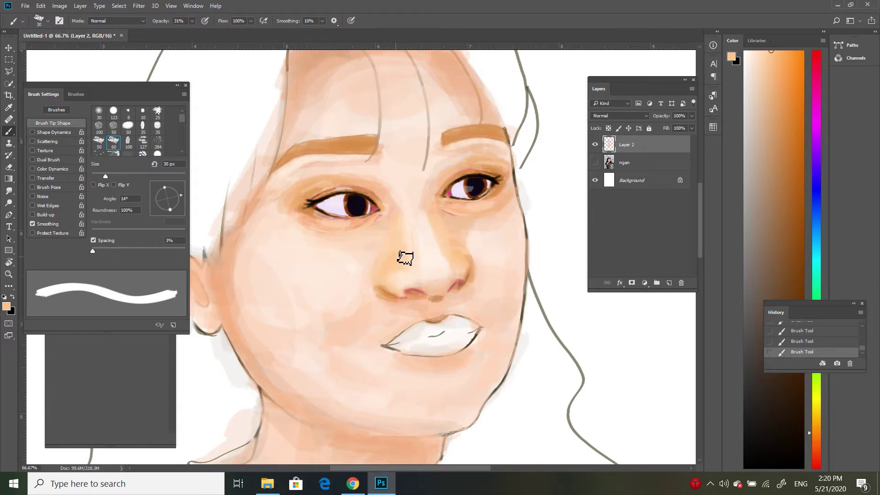
Darken the shadow on the neck and jaw with a deeper peach.
alt+click(271, 301)
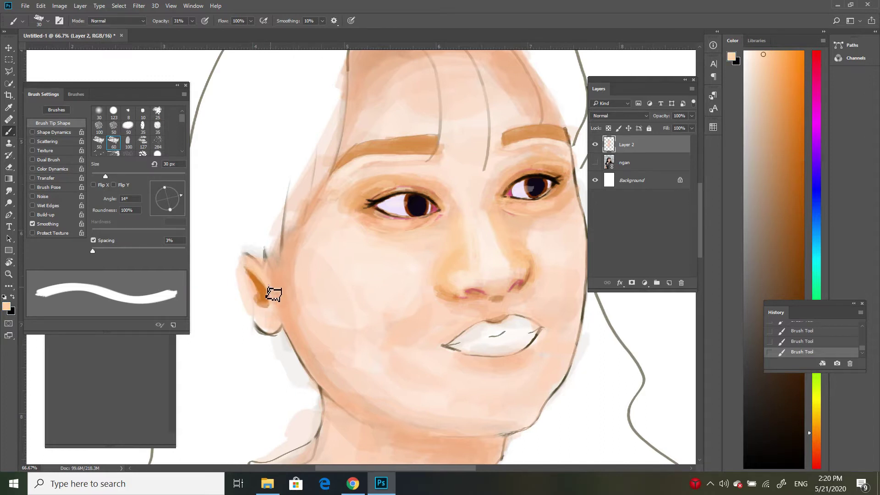
key(ctrl+minus)
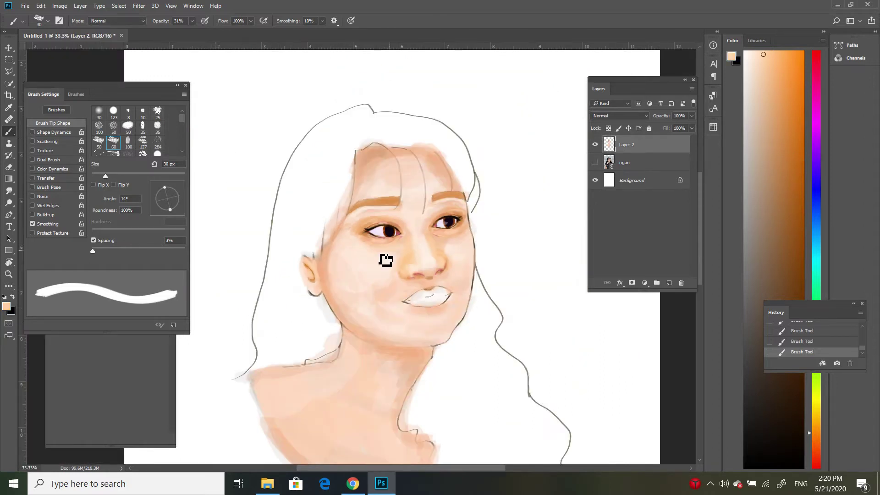
key(ctrl+minus)
key(bracketright)
alt+click(403, 337)
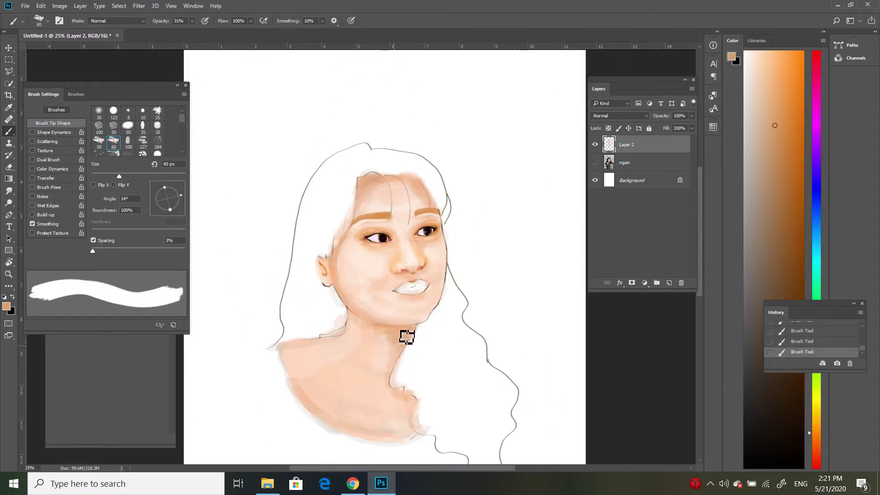
drag(407, 337, 376, 309)
Repaint the forehead in lighter peach and smooth the nose bridge.
key(ctrl+plus)
key(ctrl+plus)
key(ctrl+plus)
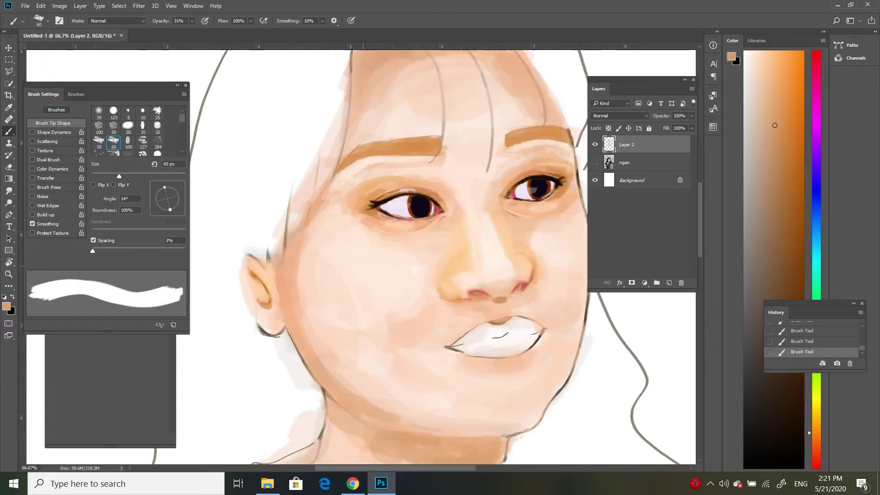
alt+click(438, 184)
key(ctrl+minus)
mouse_move(414, 127)
mouse_down()
mouse_move(429, 155)
mouse_move(424, 170)
mouse_up()
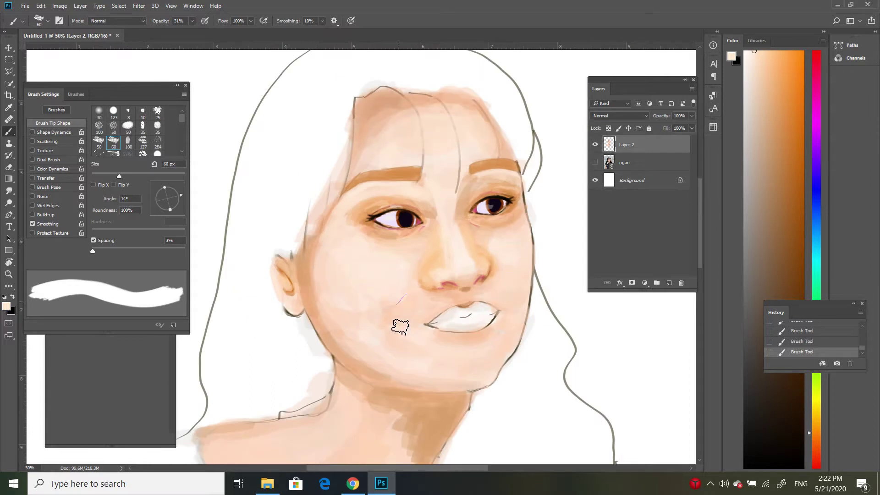
alt+click(438, 229)
mouse_move(429, 214)
mouse_down()
mouse_move(477, 261)
mouse_move(477, 181)
mouse_up()
alt+click(410, 197)
Smudge-blend the paint along the jaw, the jaw shadow and the neck shading.
click(76, 94)
scroll(105, 229, down, 5)
key(r)
drag(373, 266, 333, 271)
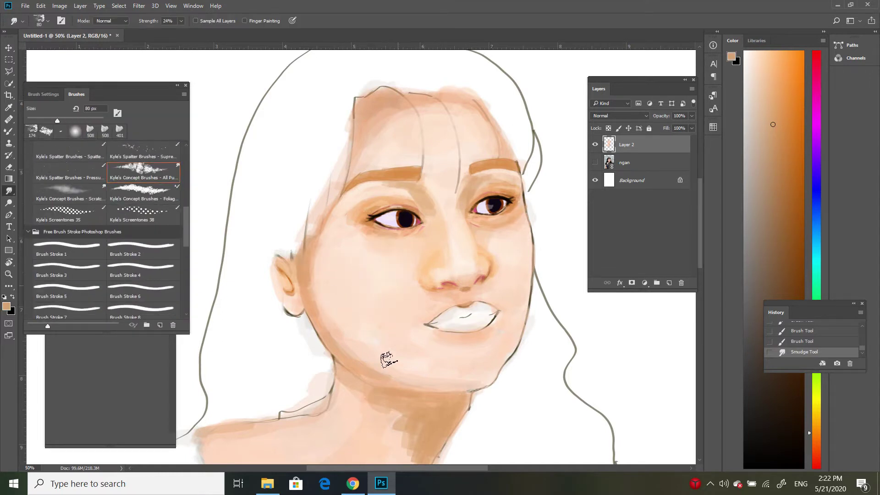
drag(385, 357, 472, 350)
key(bracketleft)
key(bracketleft)
drag(383, 418, 383, 448)
Blend the skin under the left eye, then begin saving the painting as a new file.
key(ctrl+minus)
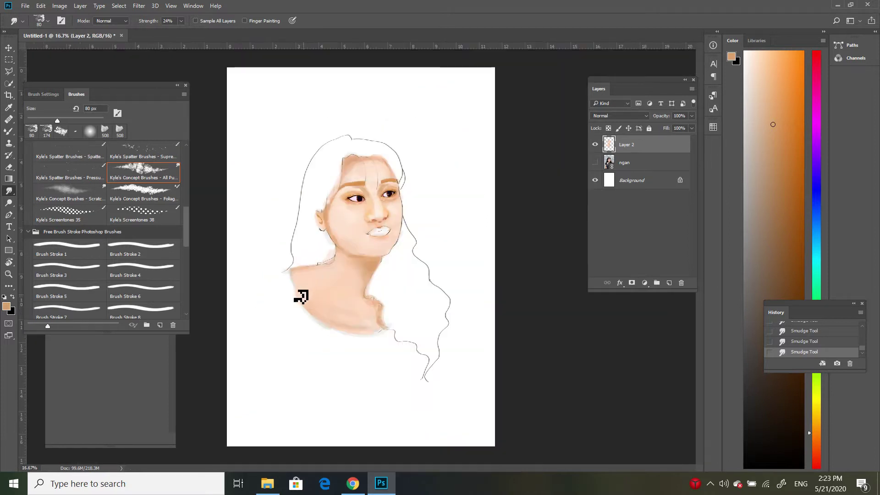
drag(300, 411, 292, 278)
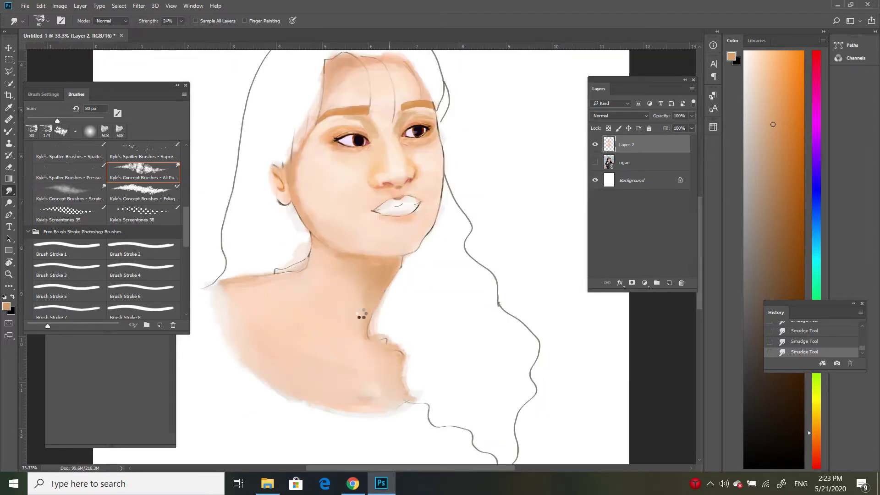
key(ctrl+plus)
key(ctrl+plus)
key(bracketleft)
key(bracketleft)
key(bracketleft)
drag(284, 160, 348, 179)
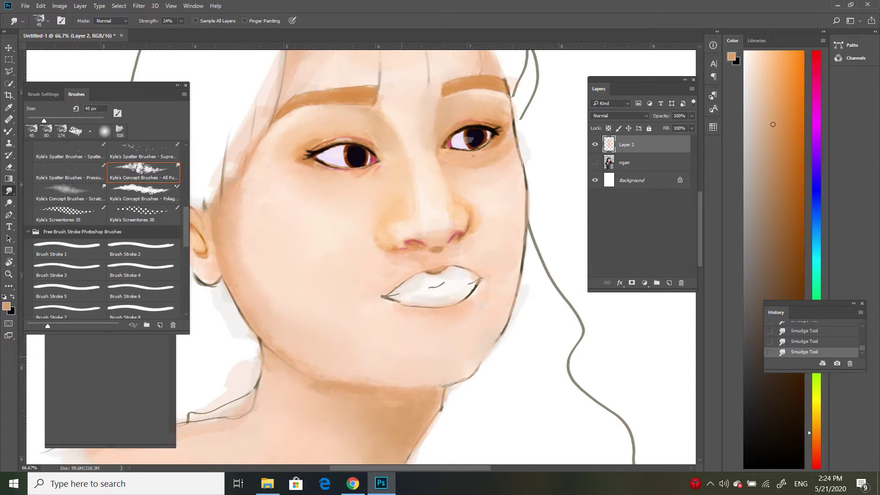
key(ctrl+minus)
key(ctrl+minus)
key(ctrl+s)
Save the painting as ngan.psd.
text(ngan)
key(Return)
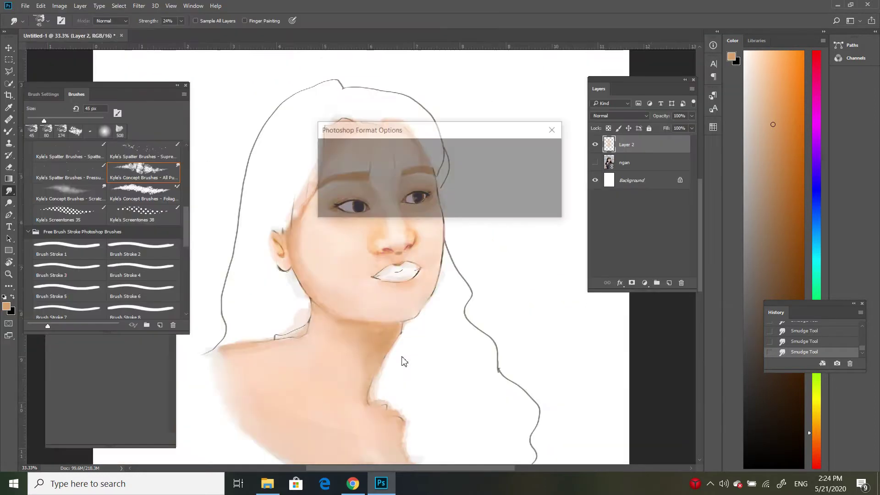
scroll(403, 360, up, 2)
scroll(407, 357, up, 1)
Smudge the skin near the left eye, then blend wet paint near the right eye with the Mixer Brush.
key(bracketleft)
key(bracketleft)
key(bracketleft)
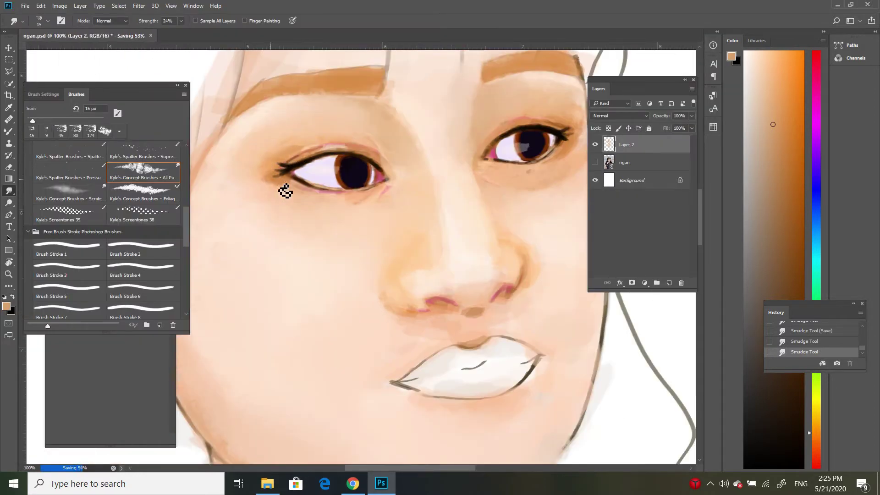
drag(307, 203, 383, 200)
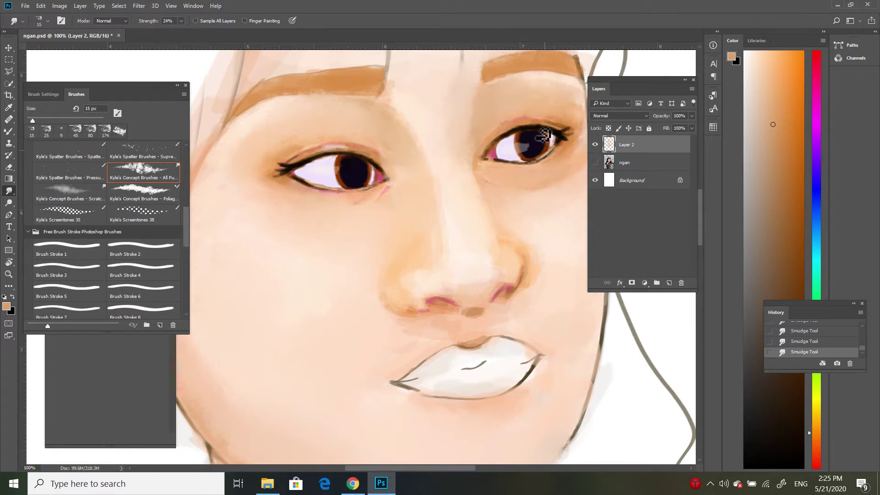
key(b)
key(r)
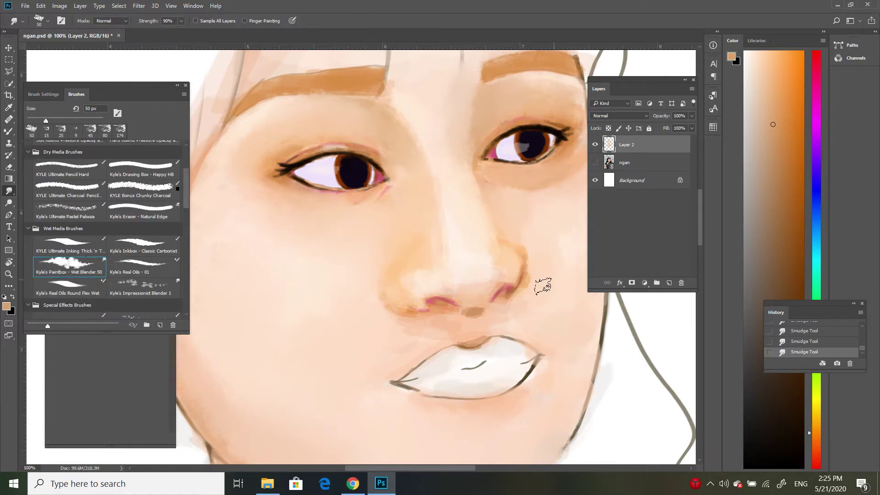
key(bracketright)
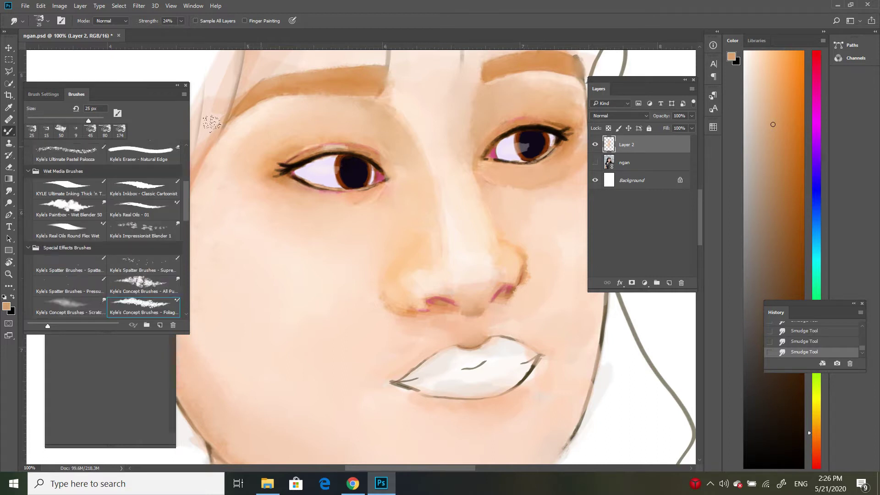
key(b)
drag(329, 204, 300, 189)
Blend the right eye's outer corner and lower lid into the skin.
key(bracketleft)
key(bracketleft)
key(bracketleft)
drag(568, 122, 534, 124)
key(bracketleft)
key(bracketleft)
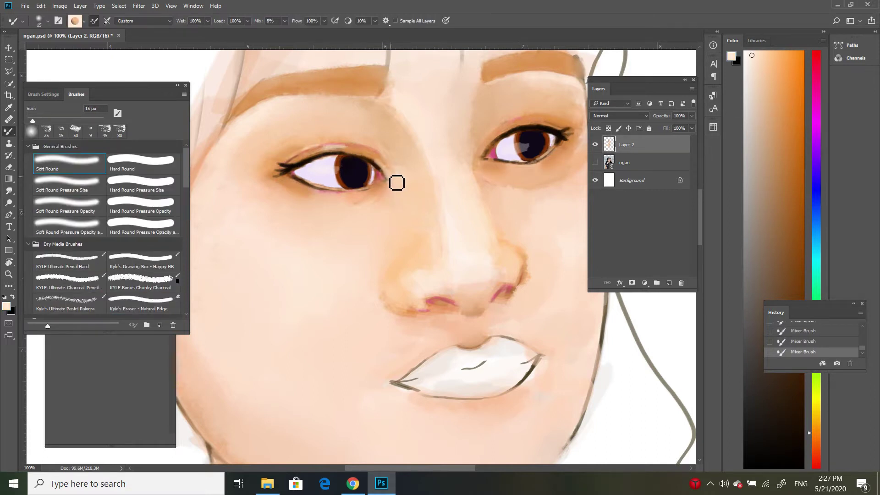
drag(555, 129, 488, 161)
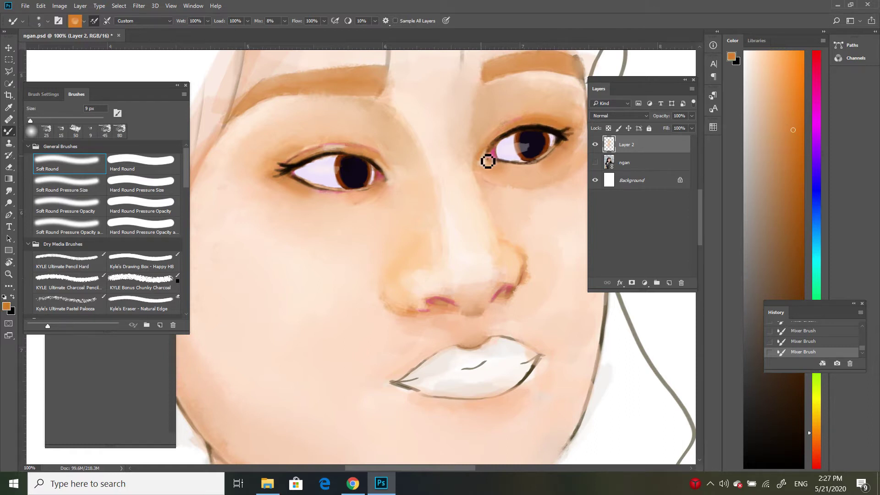
key(r)
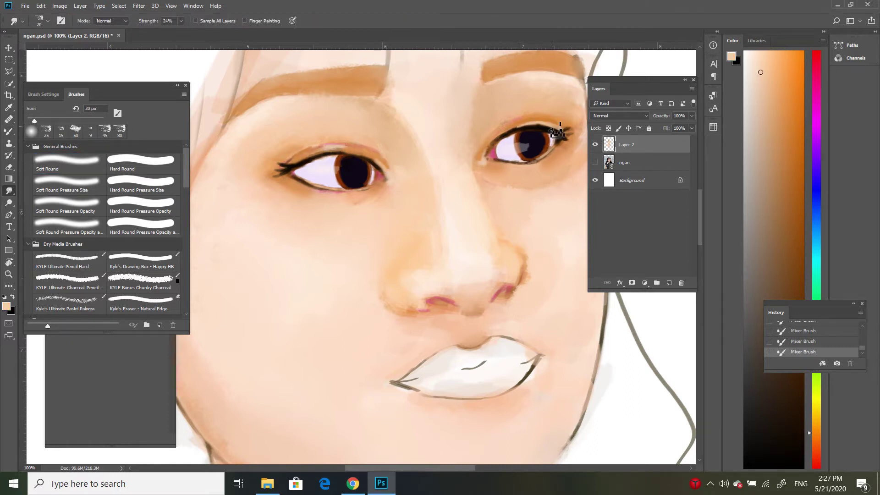
drag(557, 130, 527, 131)
Paint orange shading beside the nose and smudge it softly.
key(b)
mouse_move(413, 159)
mouse_down()
mouse_move(415, 247)
mouse_move(527, 242)
mouse_up()
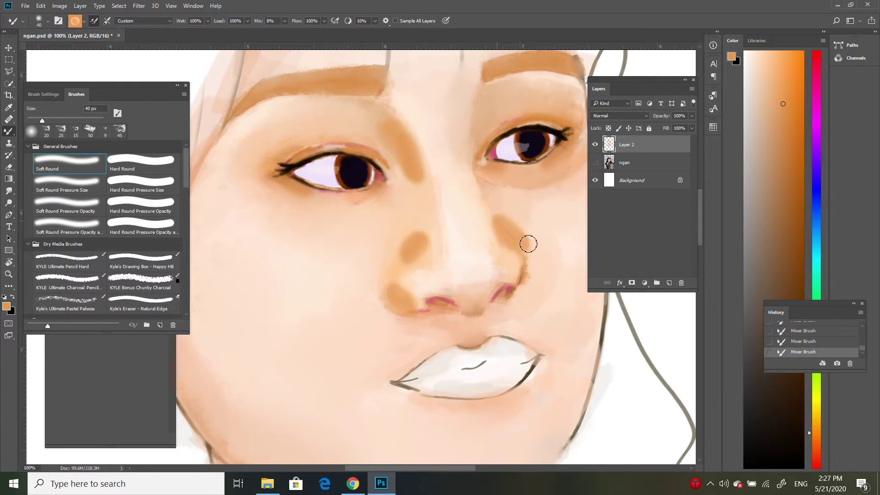
key(r)
key(bracketright)
drag(412, 198, 405, 262)
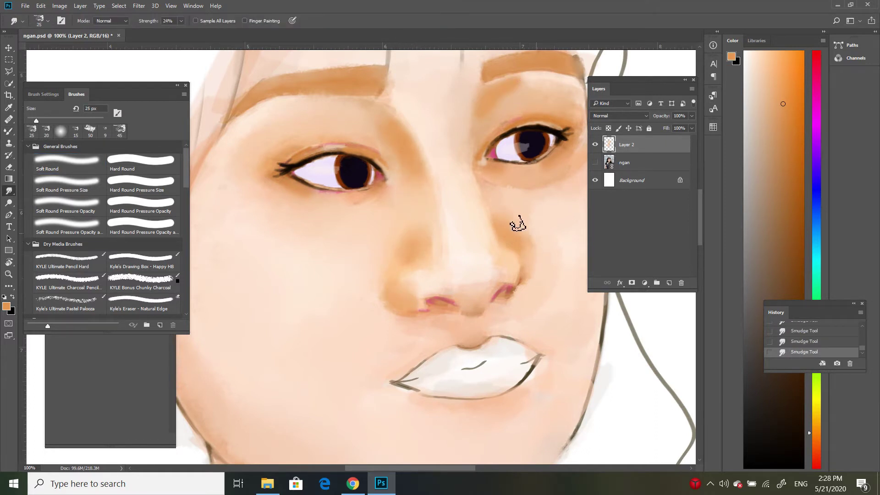
Re-brush the shading on both nostrils and smudge it in.
key(b)
mouse_move(394, 308)
mouse_down()
mouse_move(428, 306)
mouse_move(398, 316)
mouse_up()
drag(527, 279, 531, 286)
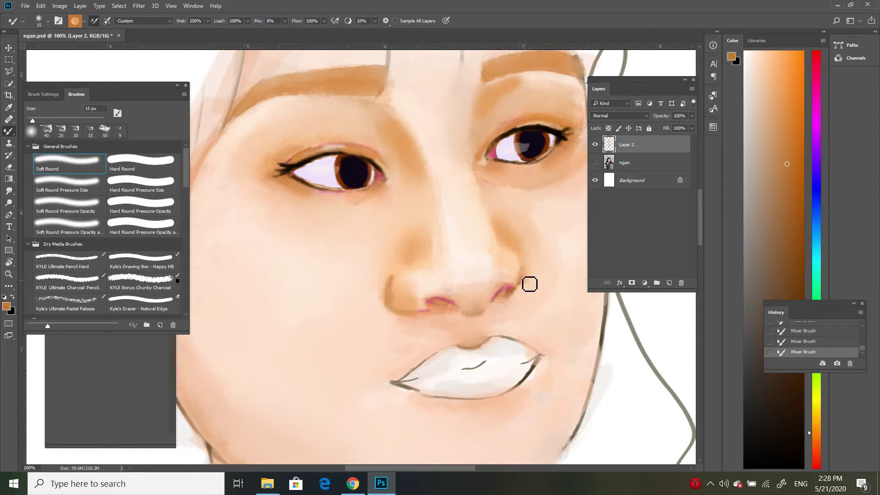
key(r)
drag(399, 280, 417, 317)
drag(546, 270, 525, 281)
Add brown strokes above the upper lip and view the whole face.
key(b)
mouse_move(477, 323)
mouse_down()
mouse_move(462, 345)
mouse_move(456, 330)
mouse_move(433, 346)
mouse_up()
key(r)
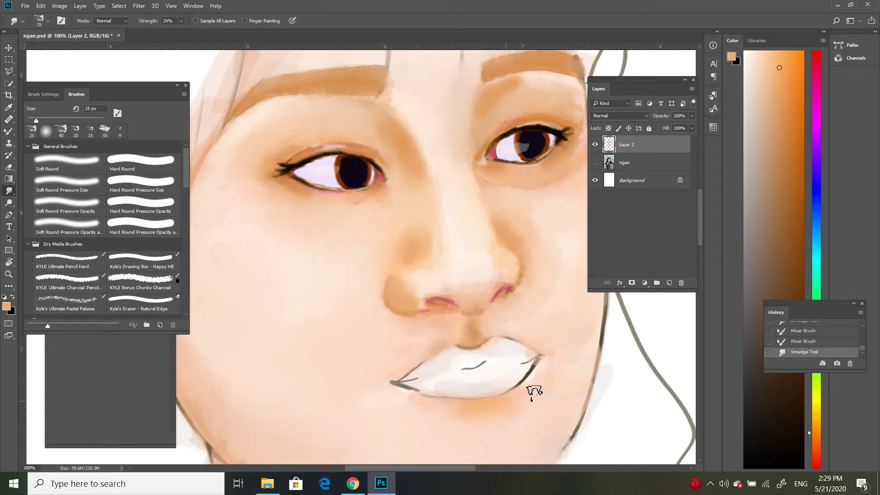
key(ctrl+minus)
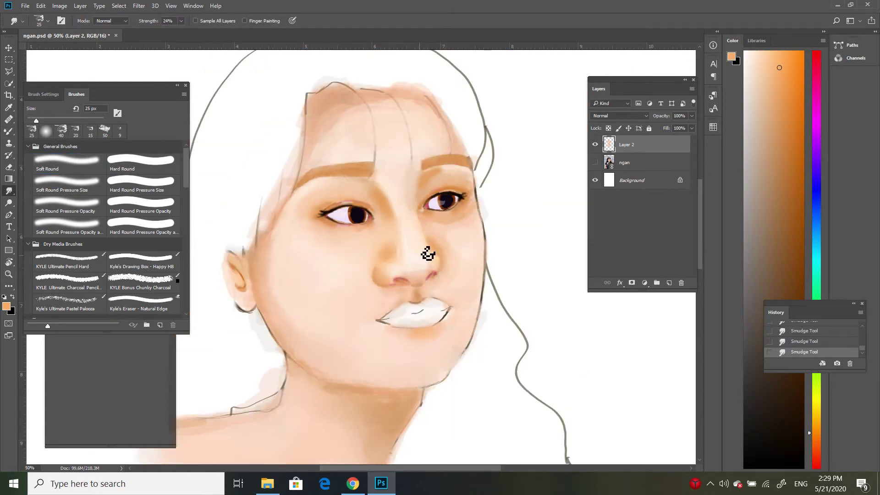
Make a first pink pass on the lips, undoing the initial stroke.
key(b)
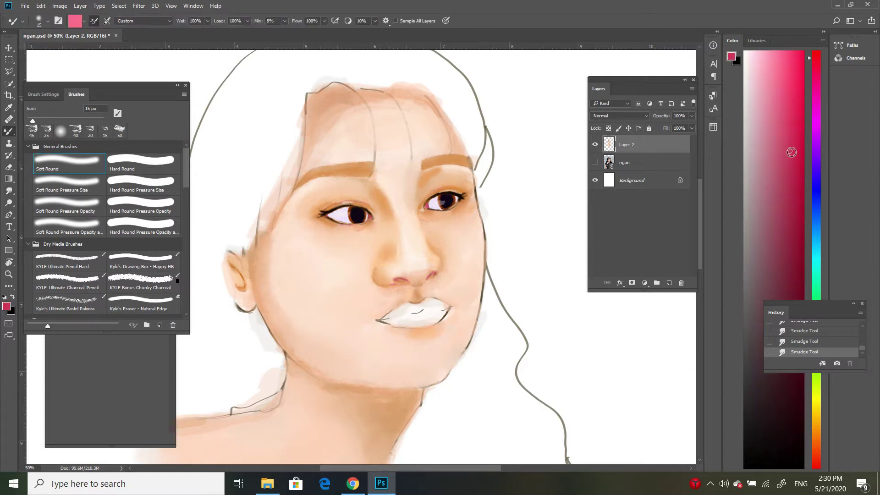
key(ctrl+plus)
drag(464, 369, 492, 375)
key(ctrl+z)
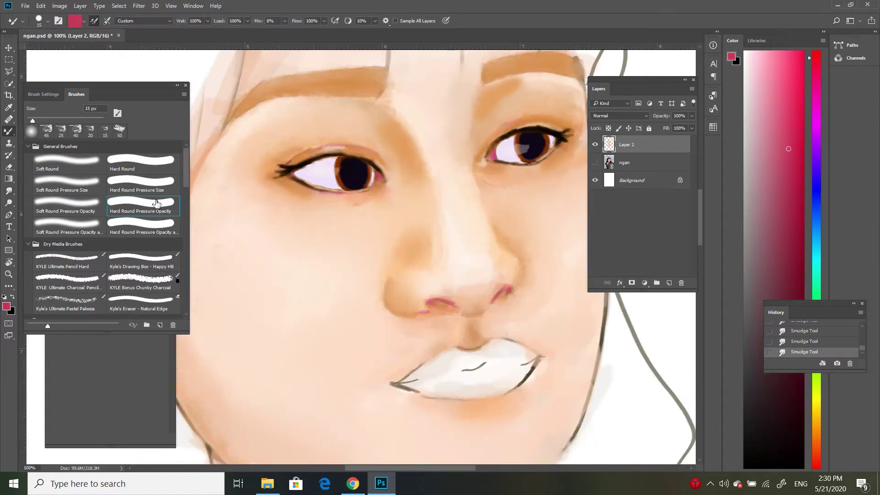
drag(189, 173, 188, 215)
key(r)
key(b)
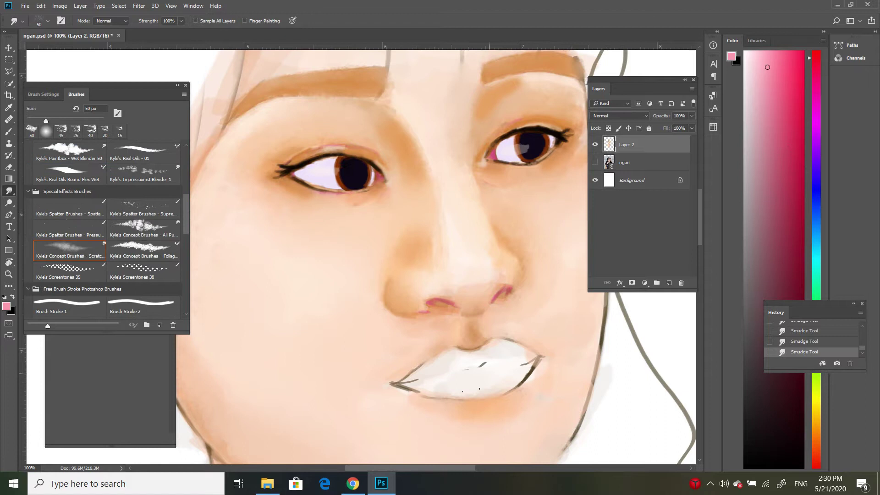
Fill the lips with pink and darker red, smudging the red across the upper lip.
mouse_move(478, 375)
mouse_down()
mouse_move(431, 387)
mouse_move(514, 381)
mouse_up()
mouse_move(435, 367)
mouse_down()
mouse_move(472, 364)
mouse_move(424, 367)
mouse_move(444, 375)
mouse_move(507, 349)
mouse_move(530, 358)
mouse_up()
key(r)
mouse_move(434, 370)
mouse_down()
mouse_move(527, 349)
mouse_move(423, 393)
mouse_move(433, 396)
mouse_move(510, 363)
mouse_move(526, 369)
mouse_move(414, 372)
mouse_up()
key(bracketright)
Add lighter pink and smooth both corners of the lips.
key(b)
alt+click(524, 365)
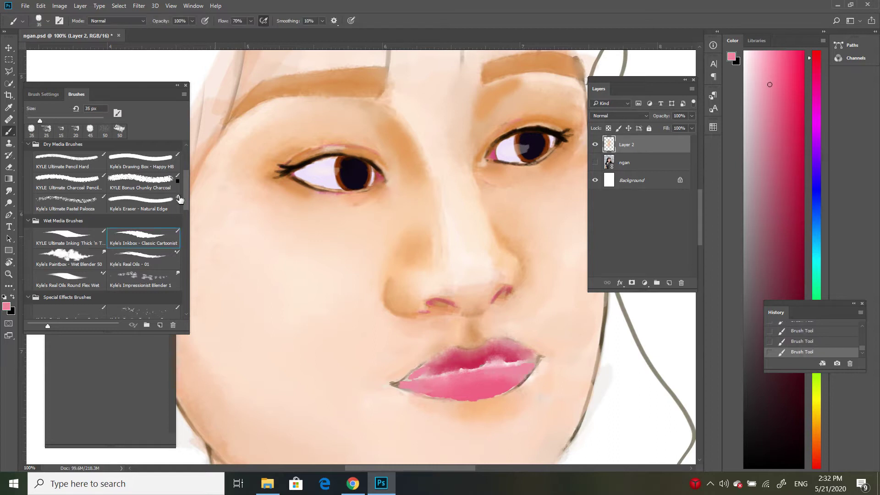
key(r)
drag(529, 375, 541, 363)
key(bracketleft)
drag(419, 383, 447, 367)
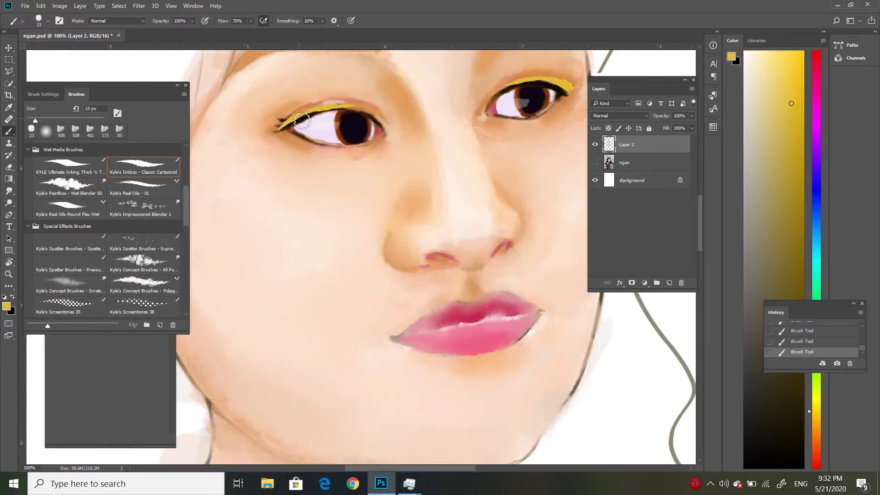
Add a yellow eyeliner flick at the outer corner and a white catchlight beside the pupil.
drag(287, 114, 275, 134)
click(378, 138)
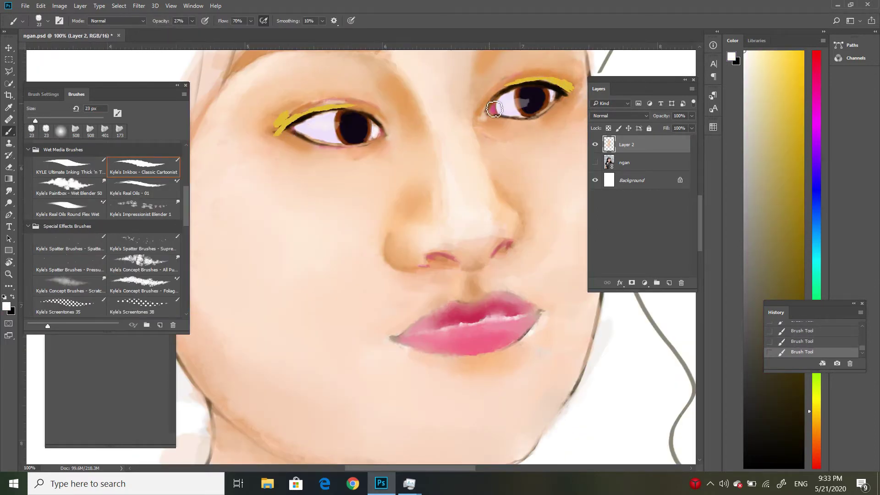
alt+click(298, 122)
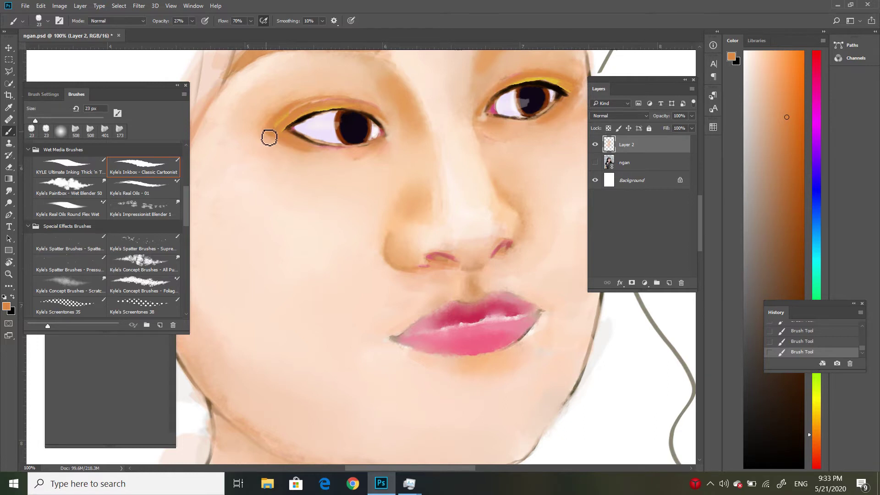
scroll(550, 134, up, 3)
Darken the upper lash lines from inner to outer corner and add short lash strokes.
alt+click(330, 215)
drag(349, 194, 297, 212)
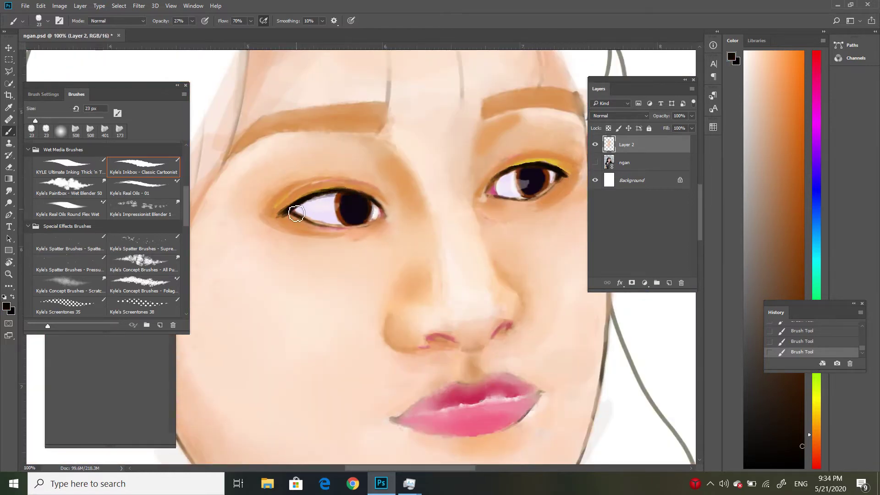
drag(553, 173, 516, 203)
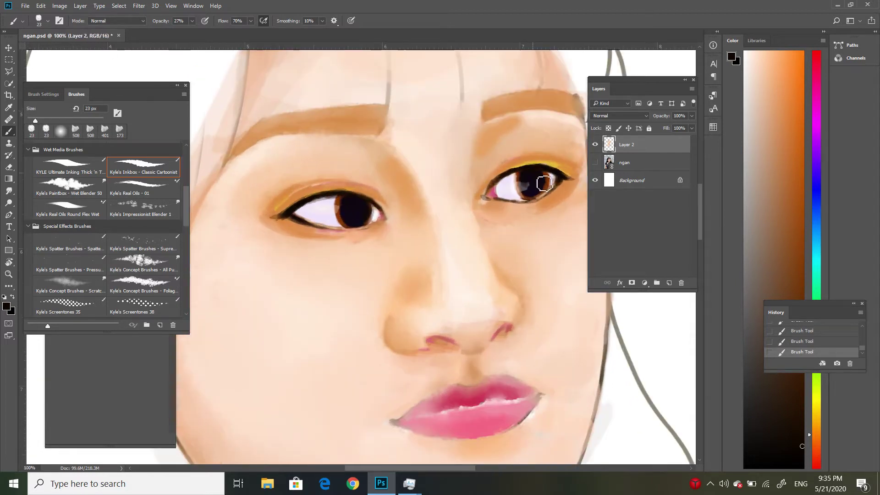
drag(300, 188, 277, 213)
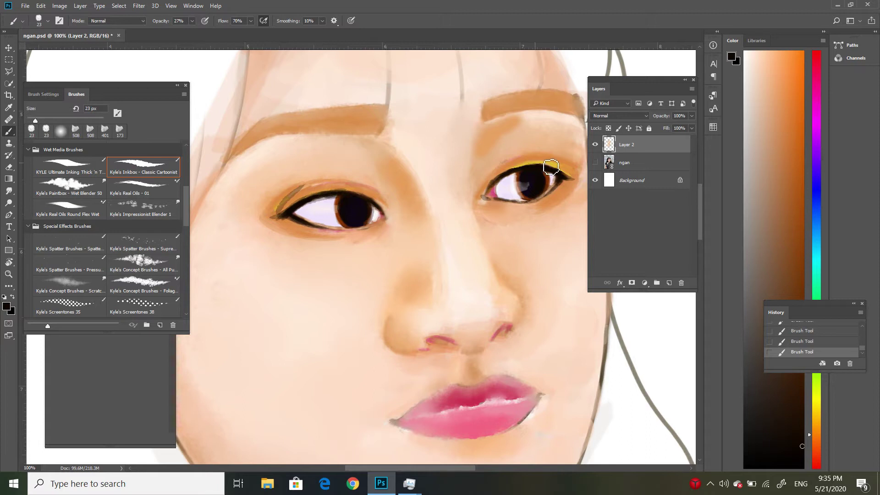
key(bracketleft)
key(bracketleft)
key(bracketleft)
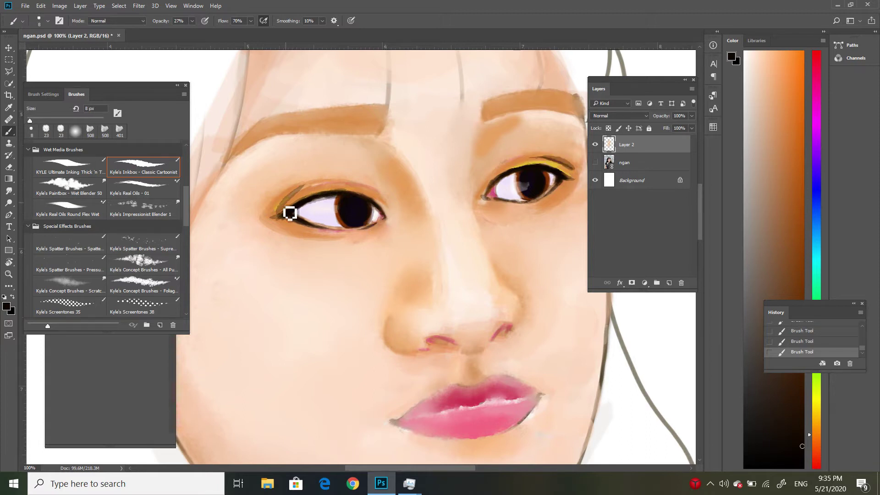
drag(384, 203, 373, 192)
drag(491, 179, 484, 197)
drag(572, 183, 563, 199)
Add orange lid colour and soften the lower eyelid line with light peach.
alt+click(297, 238)
key(bracketright)
key(bracketright)
key(bracketright)
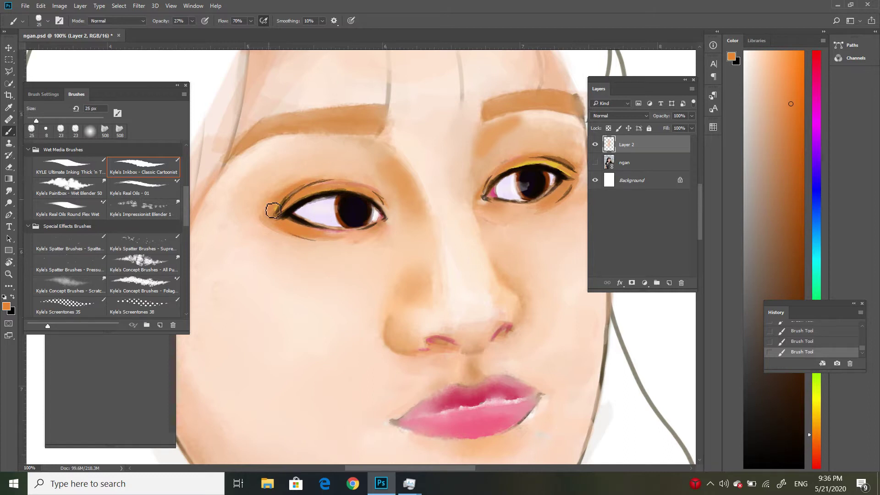
drag(589, 169, 547, 171)
key(bracketleft)
key(bracketleft)
key(bracketleft)
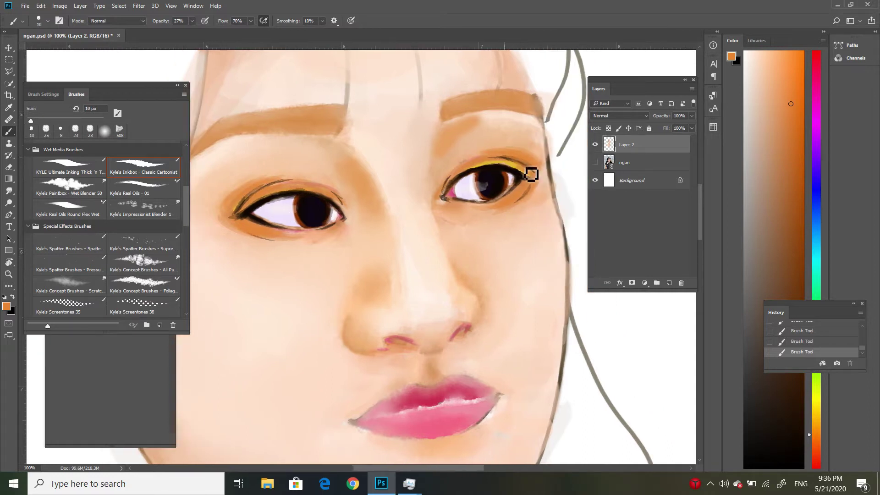
key(bracketright)
key(bracketright)
key(bracketright)
alt+click(270, 180)
drag(233, 223, 339, 231)
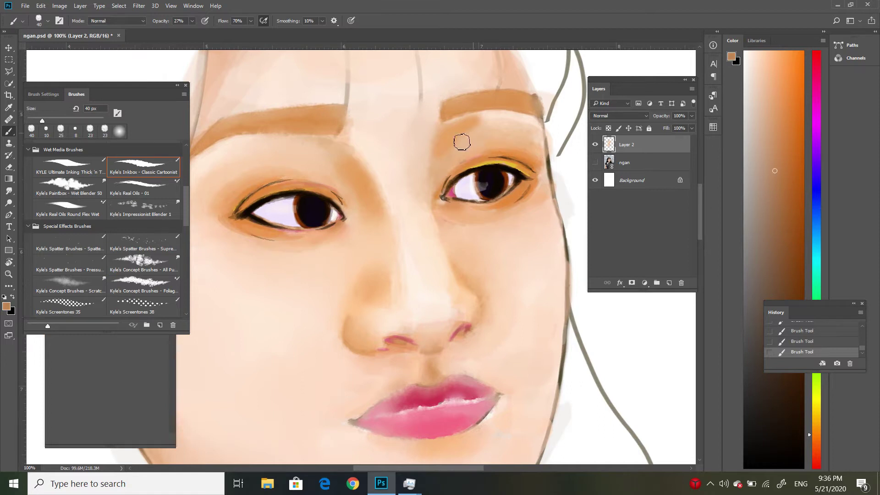
key(ctrl+minus)
key(ctrl+minus)
key(bracketright)
key(bracketright)
key(bracketright)
Paint orange and pale shading strokes on both cheeks and the forehead.
drag(250, 284, 275, 310)
drag(458, 275, 462, 305)
drag(302, 119, 385, 134)
drag(284, 270, 310, 313)
drag(435, 269, 452, 305)
alt+click(394, 287)
key(ctrl+plus)
Add a darker orange forehead band with pale strokes below, and shade under the lip and nose bridge.
drag(284, 94, 366, 72)
alt+click(391, 133)
drag(390, 134, 321, 119)
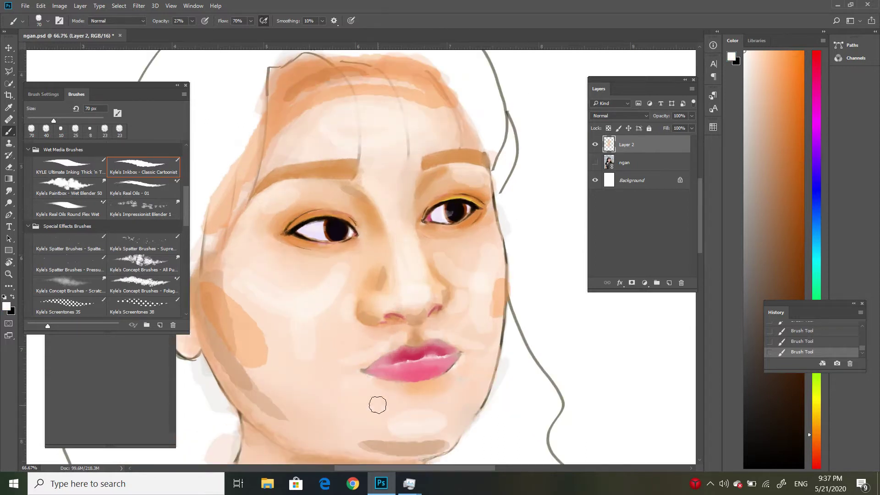
drag(452, 378, 394, 388)
drag(376, 224, 417, 223)
Smudge the left cheek shading, switching to a smaller textured Concept brush tip.
click(9, 191)
drag(257, 293, 239, 367)
scroll(106, 206, up, 2)
key(d)
mouse_move(289, 321)
mouse_down()
mouse_move(320, 298)
mouse_move(335, 305)
mouse_up()
scroll(105, 252, down, 5)
click(143, 164)
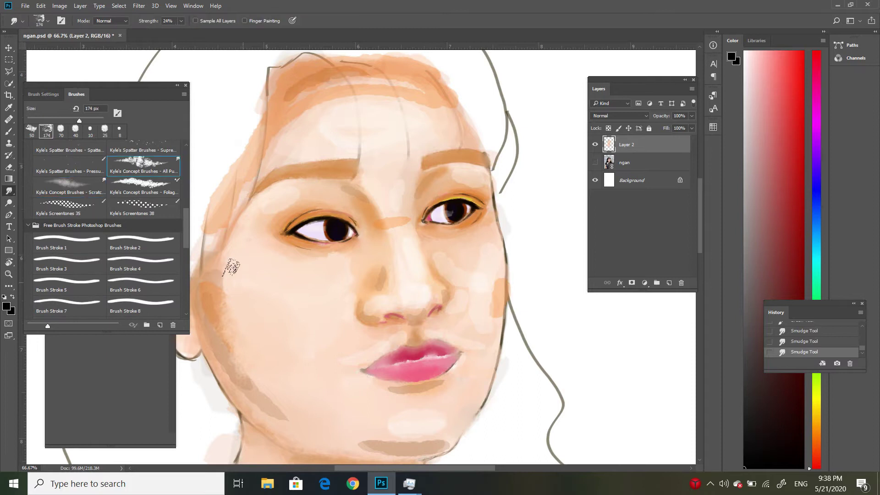
key(bracketleft)
key(bracketleft)
key(bracketleft)
key(ctrl+minus)
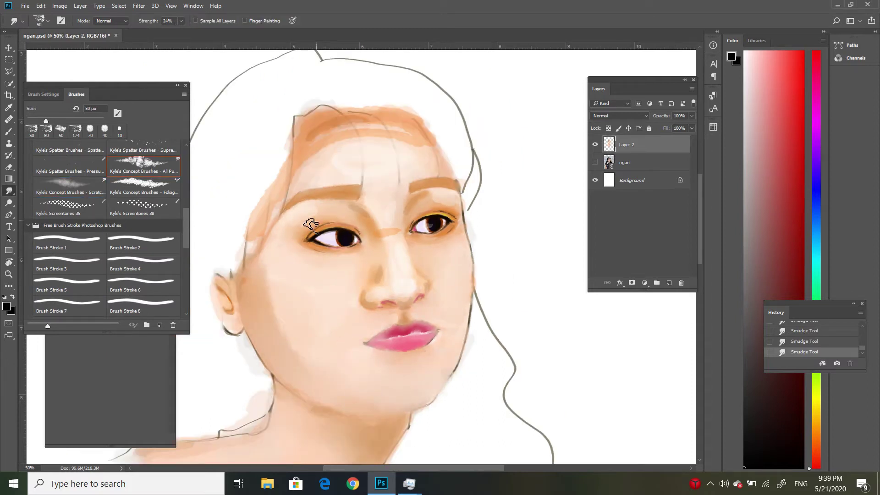
Smooth the forehead, paint red strokes around the eyes, and smudge under the left eye.
mouse_move(360, 157)
mouse_down()
mouse_move(393, 137)
mouse_move(262, 250)
mouse_up()
key(ctrl+plus)
key(ctrl+plus)
key(bracketleft)
key(bracketleft)
key(bracketleft)
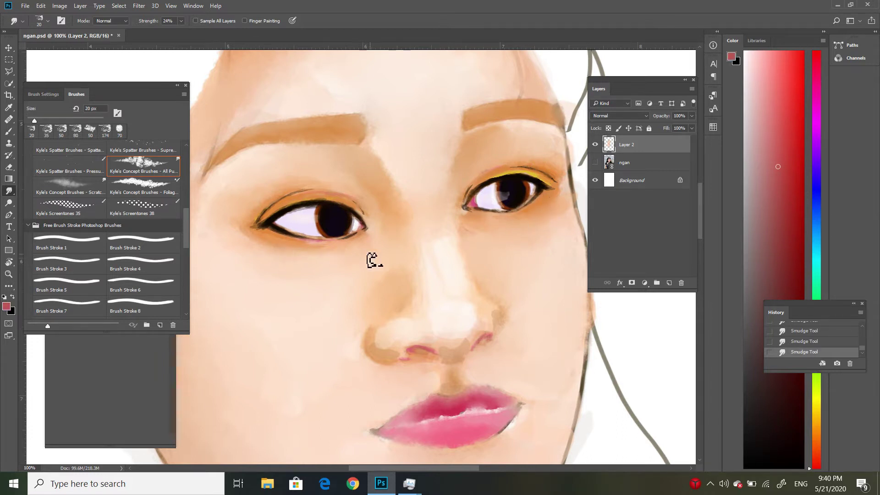
key(b)
drag(474, 229, 533, 242)
drag(526, 163, 558, 173)
drag(253, 215, 276, 190)
Smudge the red above and below both eyes into soft pink lid blush.
key(r)
mouse_move(367, 250)
mouse_down()
mouse_move(301, 270)
mouse_move(334, 261)
mouse_up()
drag(473, 229, 513, 248)
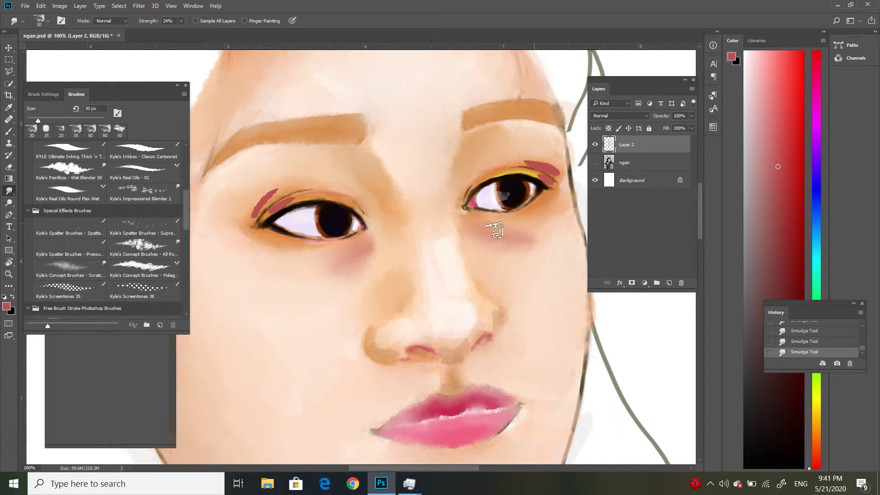
drag(532, 163, 565, 173)
key(bracketleft)
mouse_move(284, 191)
mouse_down()
mouse_move(259, 209)
mouse_move(275, 218)
mouse_up()
key(bracketright)
key(bracketright)
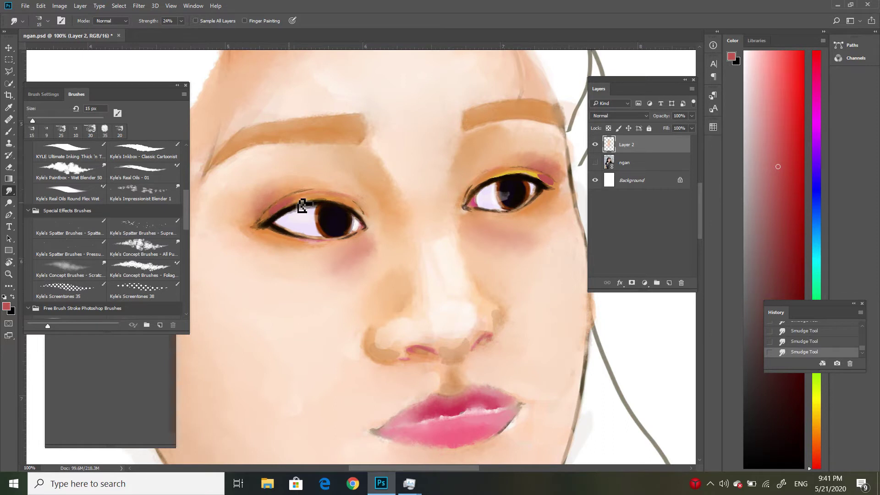
drag(536, 176, 551, 187)
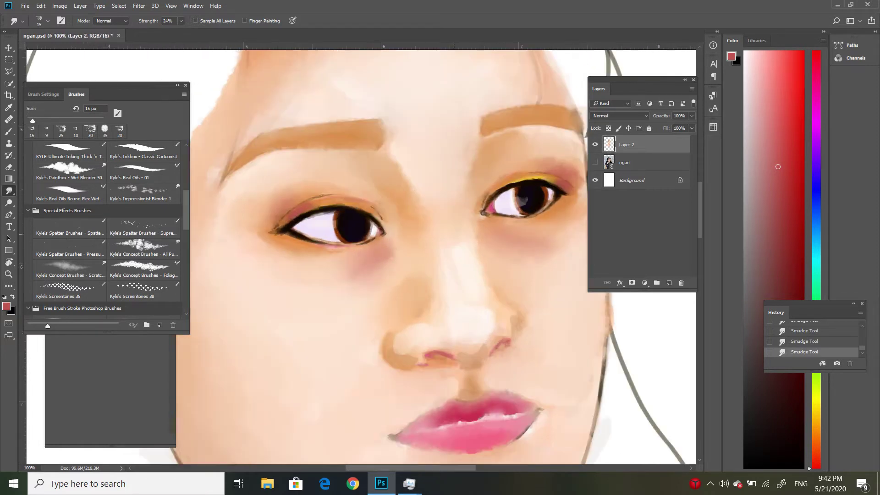
Paint orange under both eyes and smudge it soft.
key(b)
drag(384, 247, 308, 265)
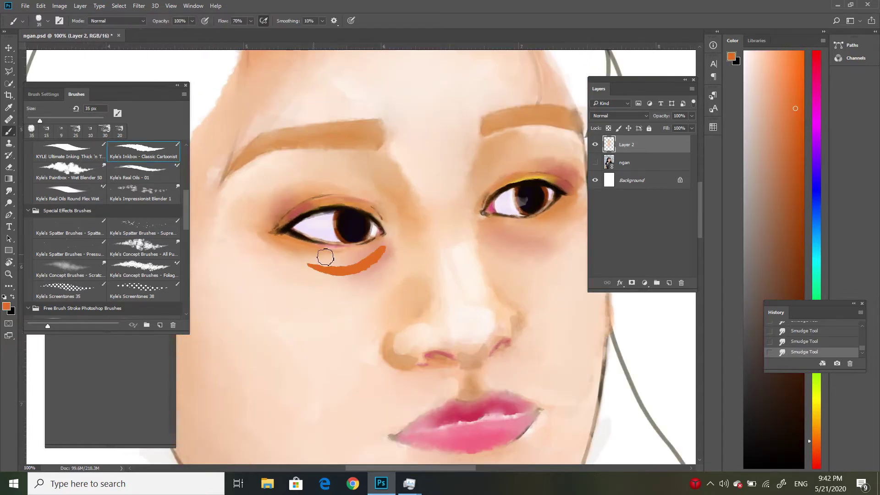
drag(491, 229, 562, 232)
key(r)
drag(325, 255, 383, 247)
mouse_move(492, 229)
mouse_down()
mouse_move(550, 238)
mouse_move(504, 234)
mouse_up()
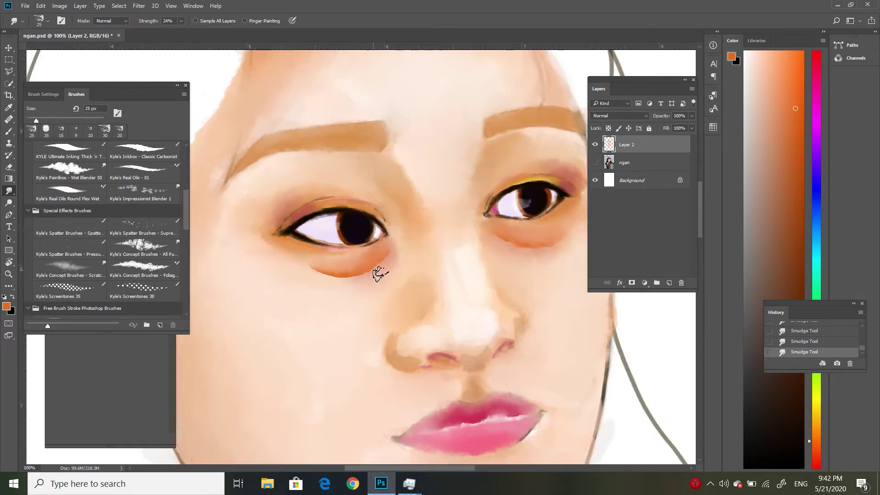
mouse_move(582, 213)
mouse_down()
mouse_move(530, 206)
mouse_move(529, 182)
mouse_up()
Add orange eye-corner strokes and white eyelid highlights, then soften them with smudging.
key(b)
drag(234, 219, 289, 193)
drag(478, 171, 491, 168)
drag(481, 179, 495, 176)
click(434, 216)
key(r)
drag(245, 207, 233, 222)
mouse_move(298, 211)
mouse_down()
mouse_move(284, 200)
mouse_move(293, 195)
mouse_up()
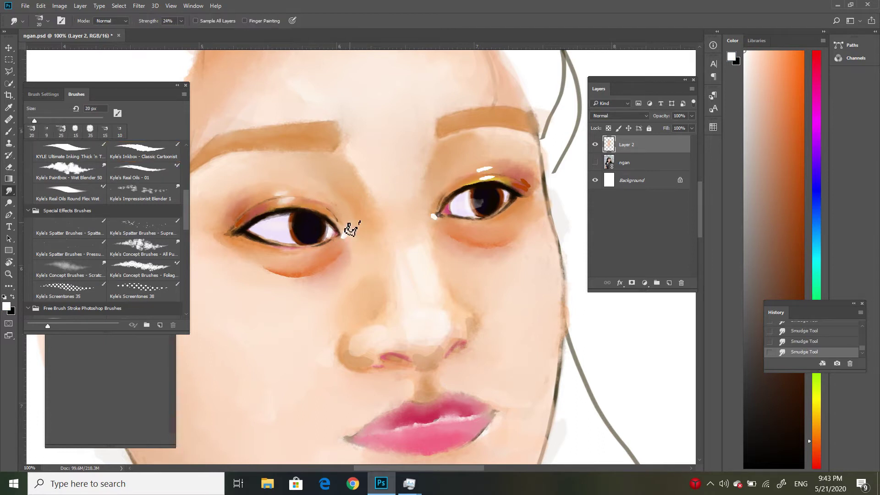
mouse_move(481, 183)
mouse_down()
mouse_move(506, 181)
mouse_move(487, 173)
mouse_move(497, 184)
mouse_move(466, 185)
mouse_up()
Add white under both lower eyelids and blend the upper lids.
key(b)
key(r)
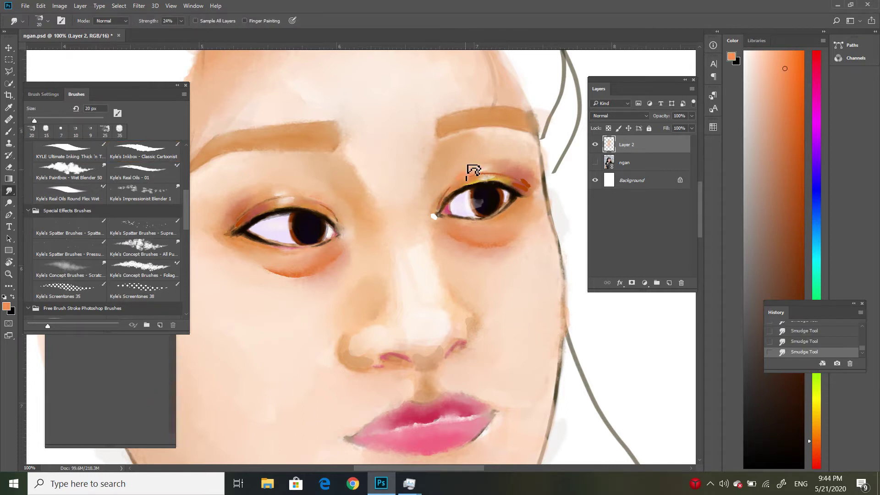
key(b)
drag(304, 248, 283, 249)
drag(500, 219, 479, 224)
key(r)
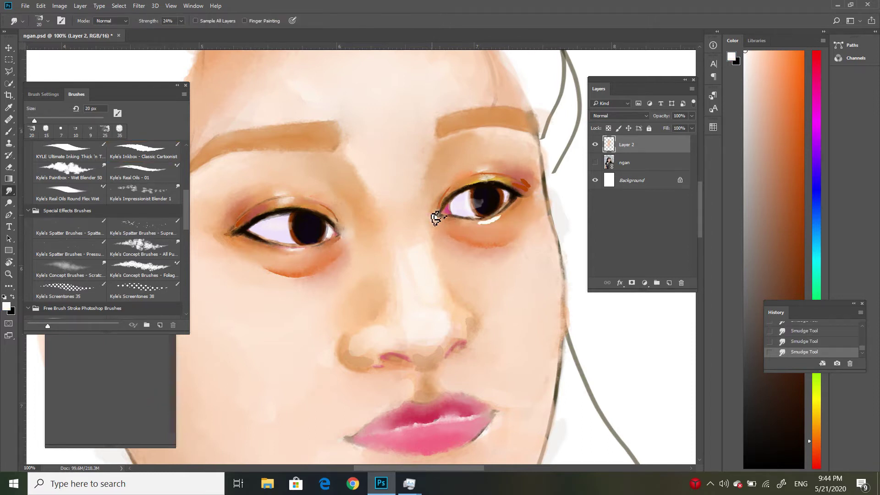
key(bracketleft)
key(bracketleft)
key(bracketleft)
key(bracketright)
key(bracketright)
Dab sampled skin orange near the right eye's inner corner and blend the patch beneath it.
key(b)
alt+click(438, 229)
click(429, 219)
key(r)
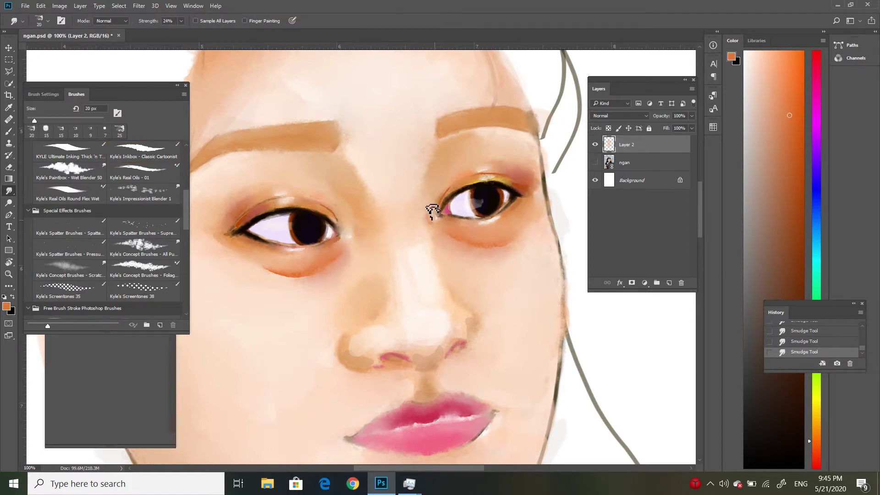
key(ctrl+minus)
key(ctrl+minus)
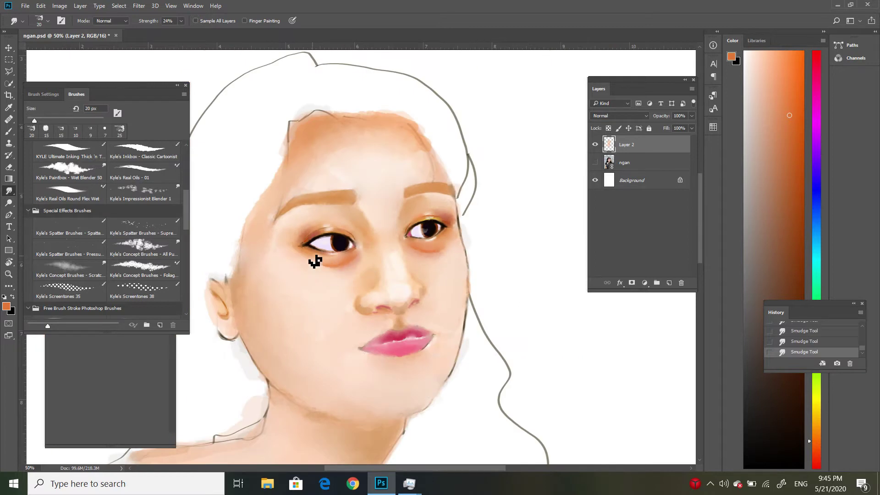
key(ctrl+plus)
key(ctrl+plus)
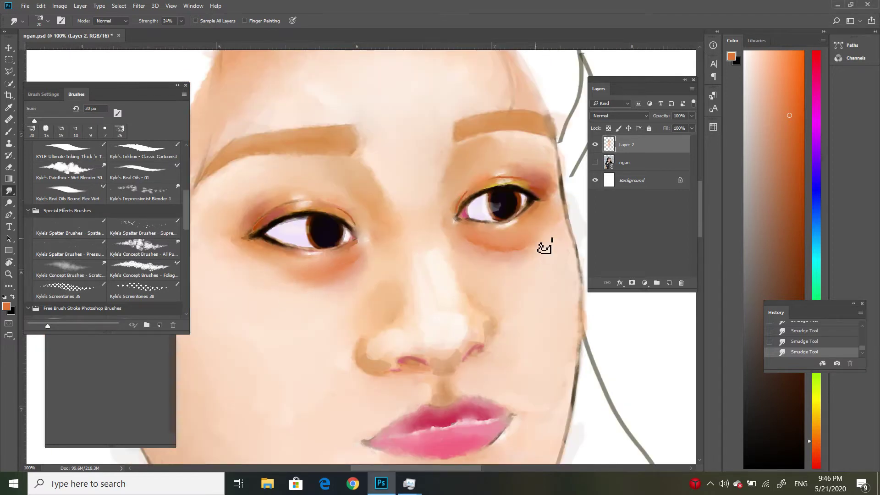
drag(482, 248, 514, 259)
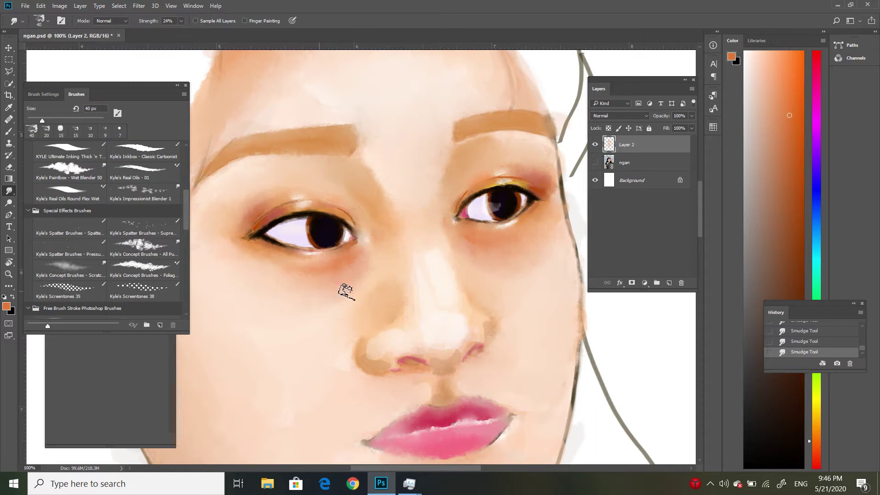
key(bracketleft)
key(bracketleft)
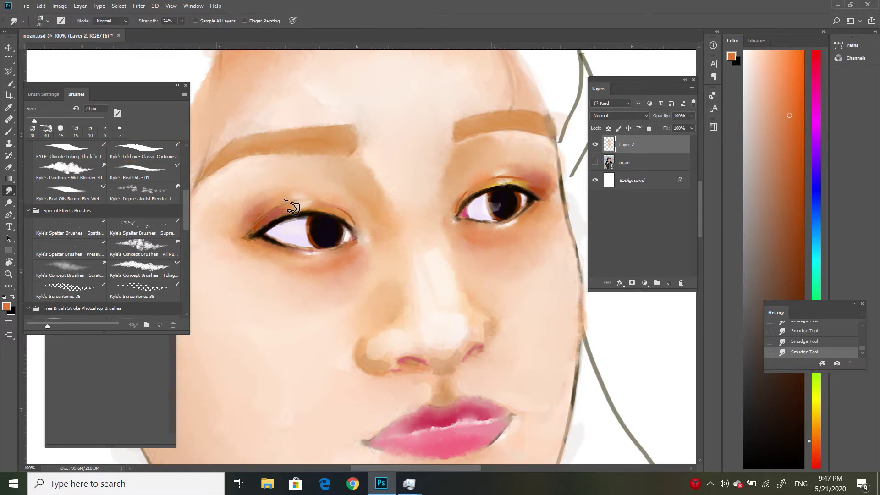
Paint a reddish crease above the left eye and blend the right eye's inner corner.
key(b)
drag(320, 210, 270, 234)
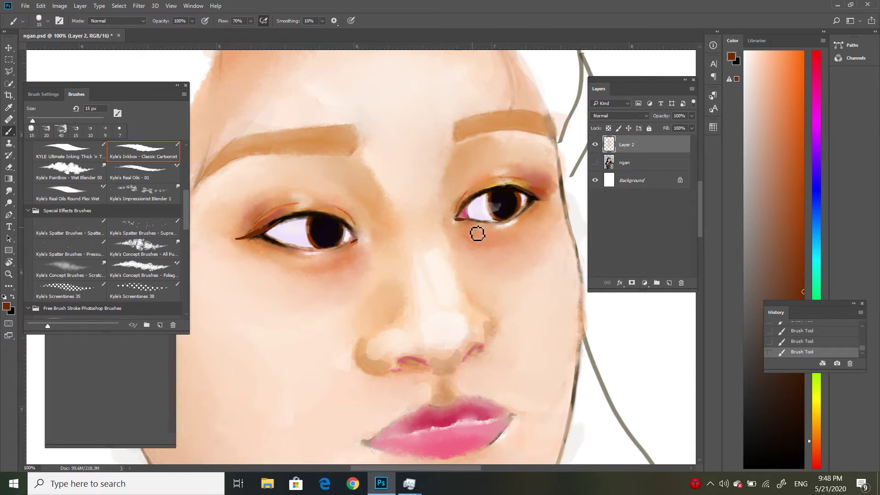
alt+click(464, 216)
key(r)
drag(456, 227, 463, 220)
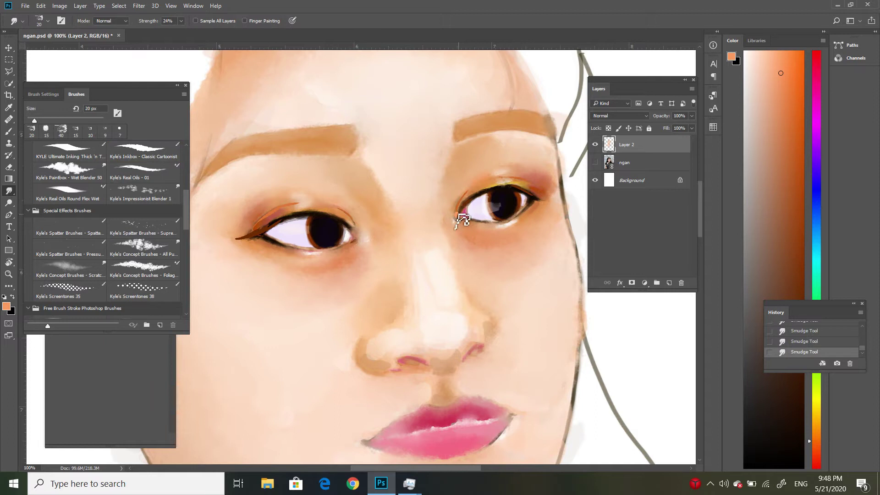
key(b)
Paint both irises flat dark brown, then set orange paint to 34% opacity.
alt+click(509, 192)
drag(330, 238, 324, 237)
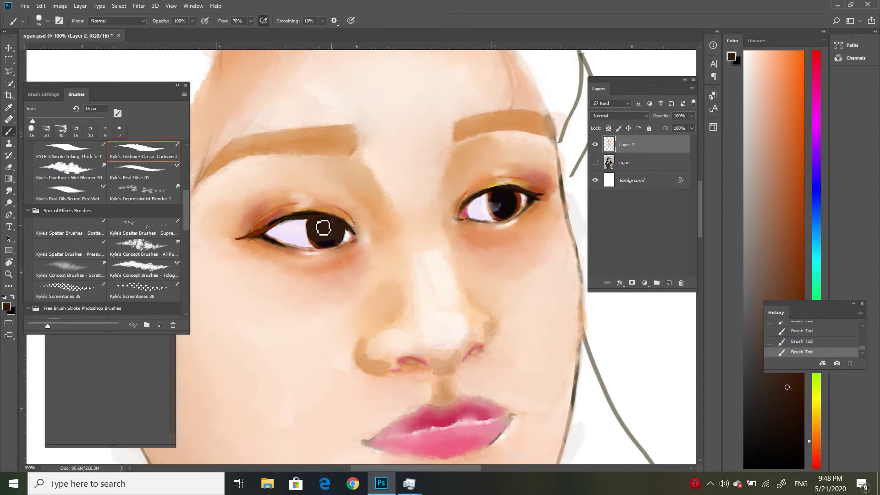
mouse_move(495, 210)
mouse_down()
mouse_move(516, 206)
mouse_move(497, 208)
mouse_move(507, 215)
mouse_up()
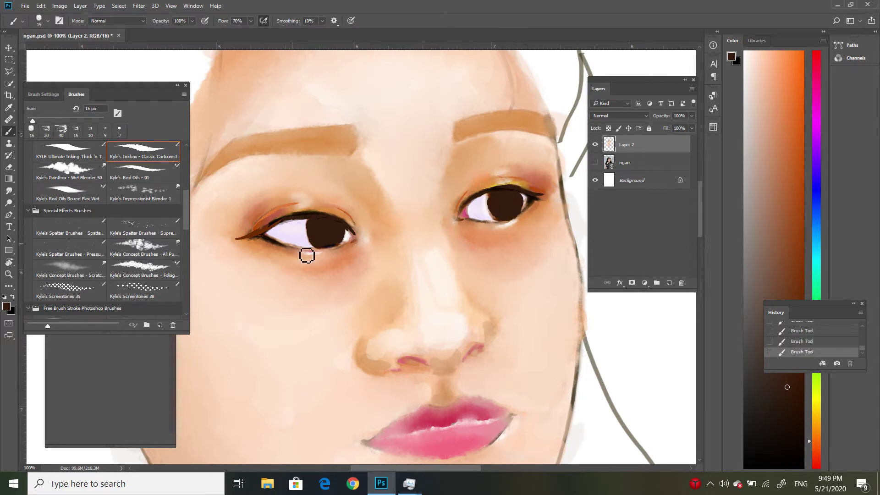
alt+click(314, 214)
key(3)
key(4)
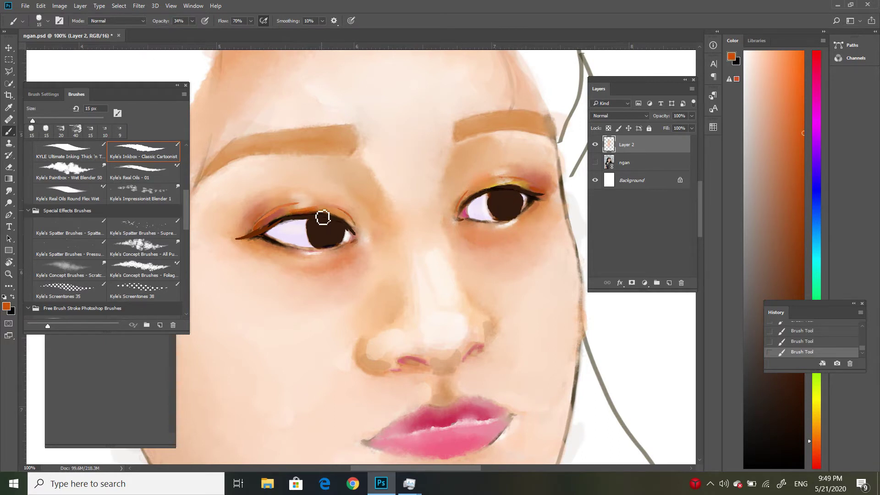
key(r)
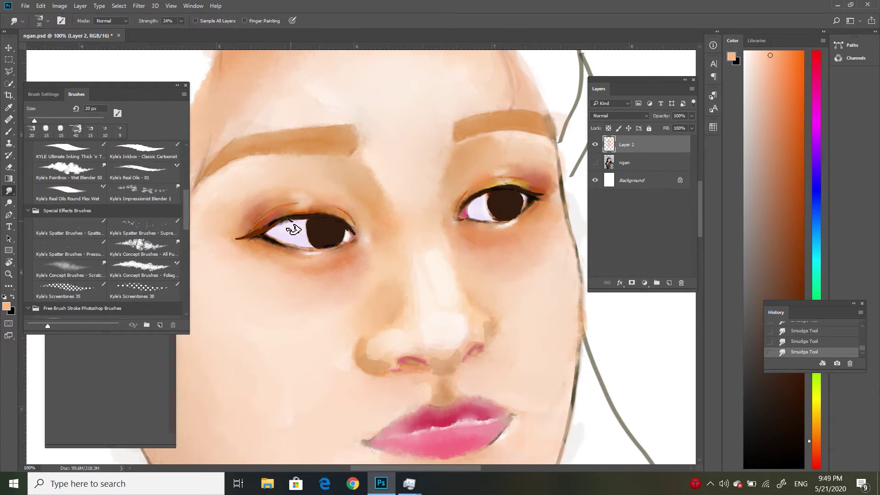
key(b)
Paint a thin dark brown line under the eye and pick a golden brown at 25 px.
alt+click(534, 211)
drag(509, 216, 517, 225)
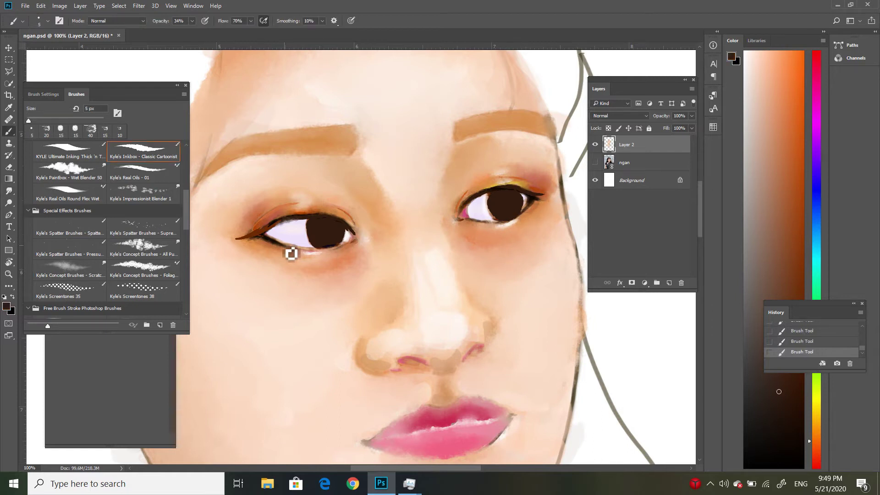
alt+click(485, 219)
alt+click(357, 239)
key(bracketright)
key(bracketright)
key(bracketright)
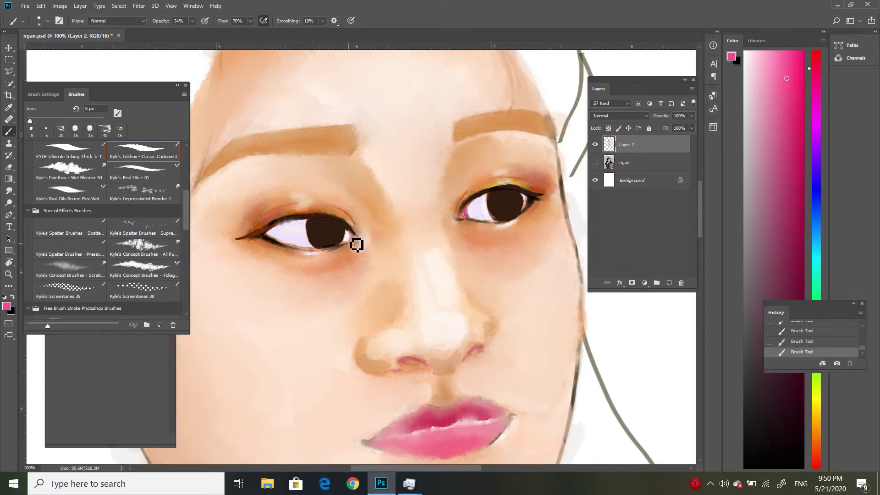
alt+click(307, 225)
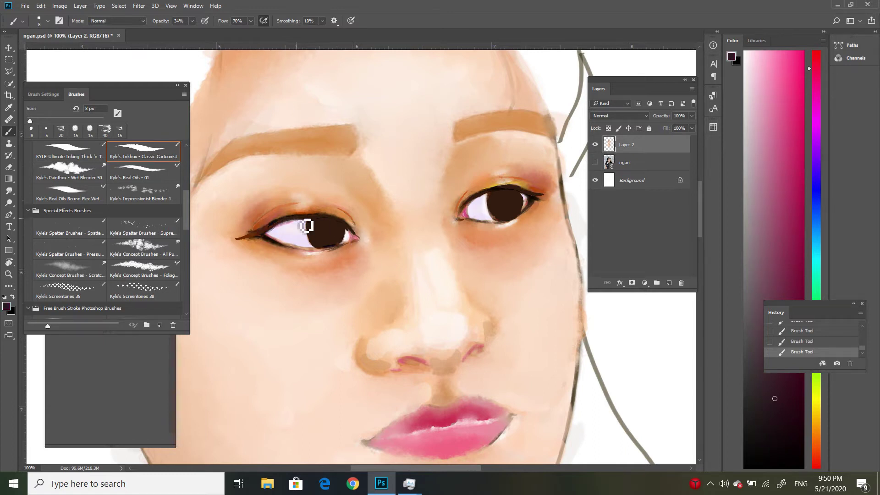
alt+click(330, 247)
key(bracketright)
key(bracketright)
key(bracketright)
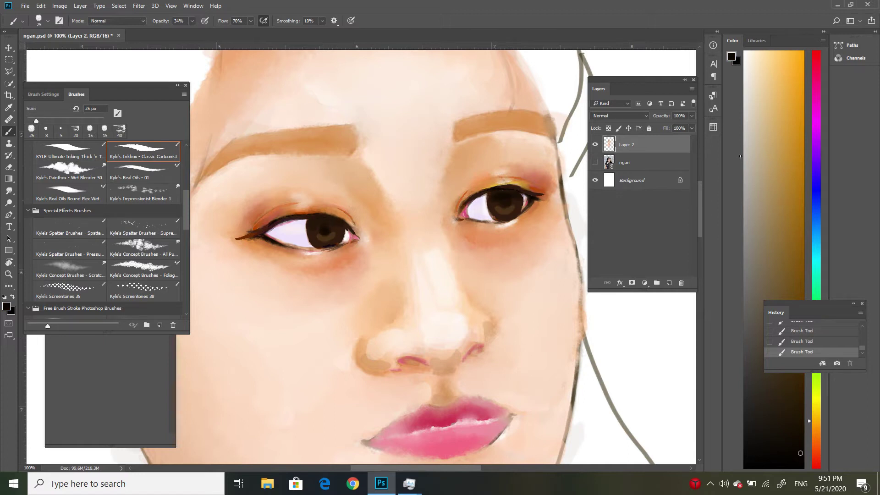
Add 9 px highlight dots and white crescent highlights to both irises and the right eye's outer corner.
click(773, 51)
key(bracketleft)
key(bracketleft)
key(bracketleft)
click(313, 228)
click(497, 202)
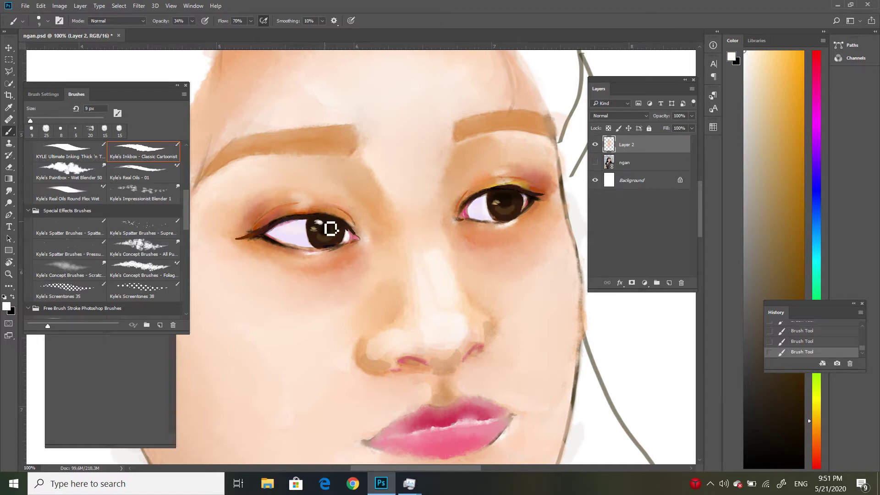
drag(506, 215, 523, 206)
drag(327, 243, 342, 237)
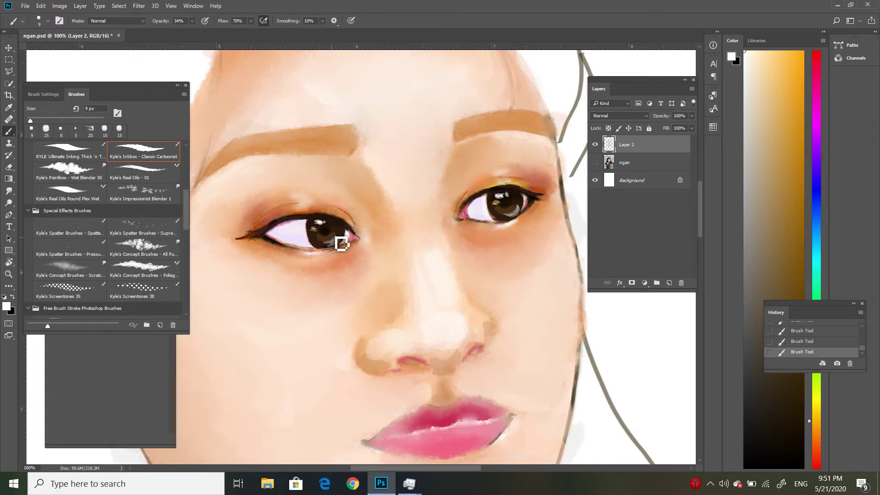
drag(535, 199, 544, 202)
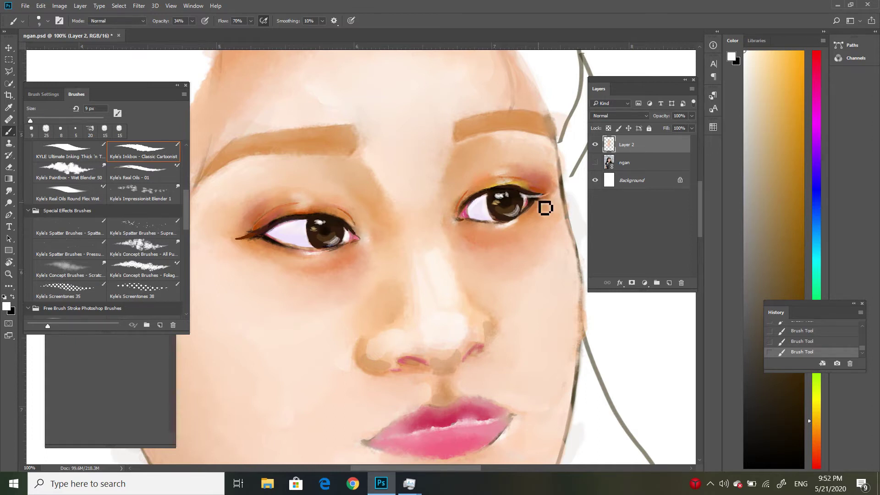
alt+click(532, 197)
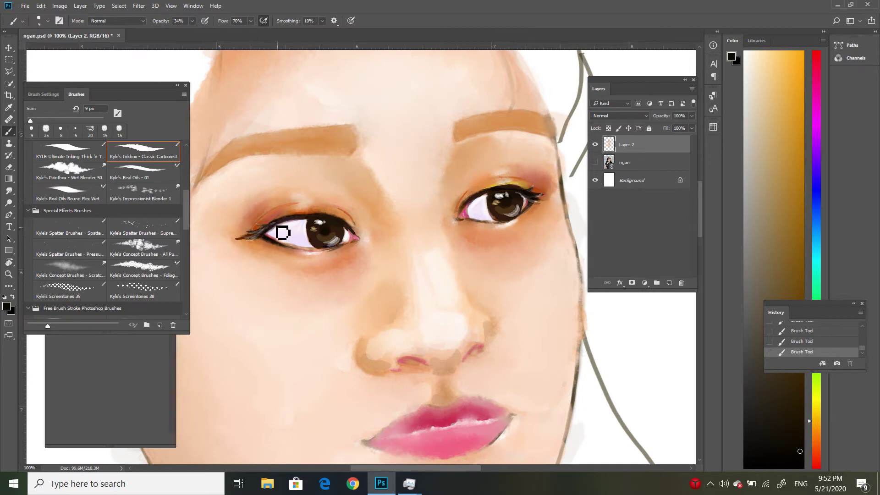
key(ctrl+minus)
key(ctrl+minus)
key(ctrl+plus)
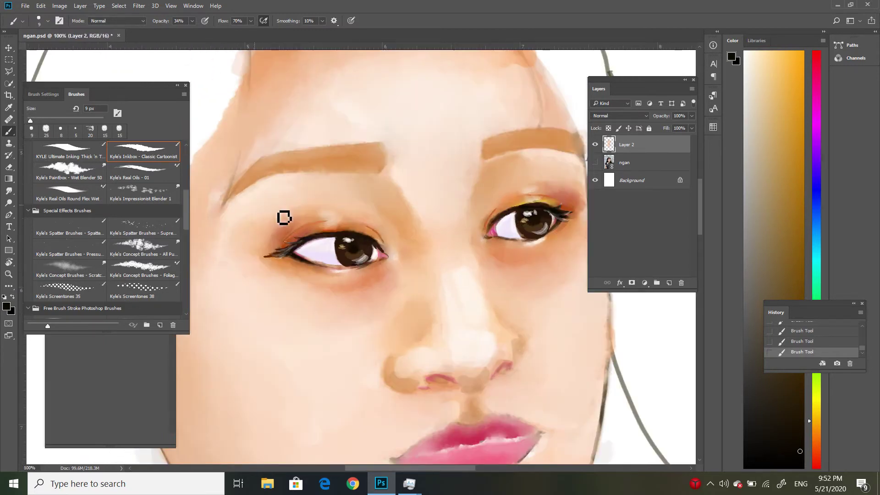
Soften the line under the left eye, darken the right eye crease, and smudge out a stray nose stroke.
key(r)
drag(373, 288, 393, 277)
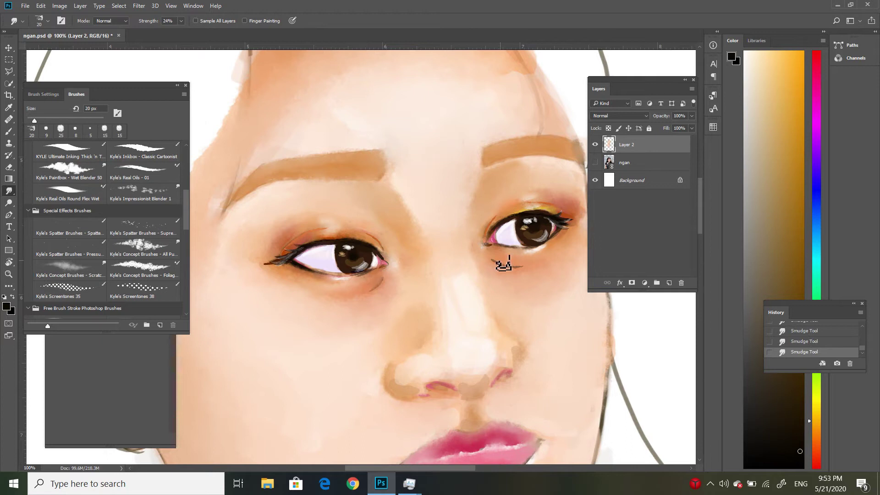
key(b)
drag(527, 204, 564, 201)
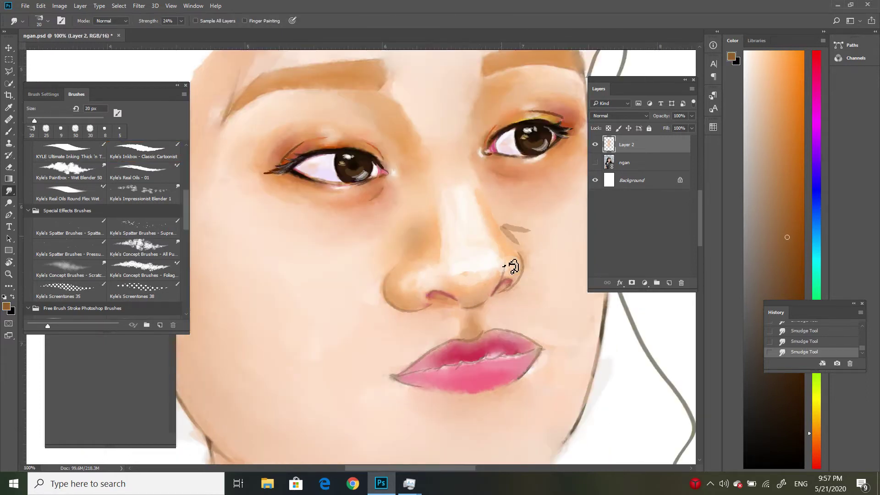
drag(520, 247, 517, 238)
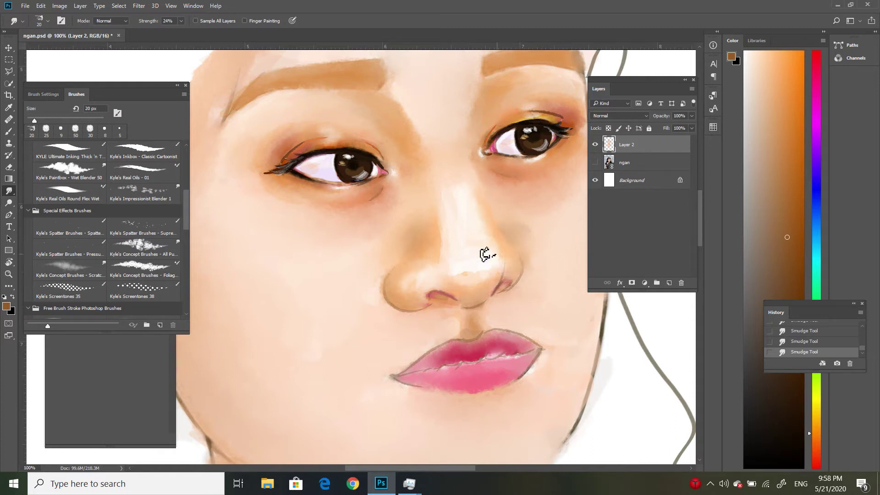
Shade the nose sides, nostrils and underside tan at 30 px, blending the left side.
key(b)
drag(521, 271, 516, 290)
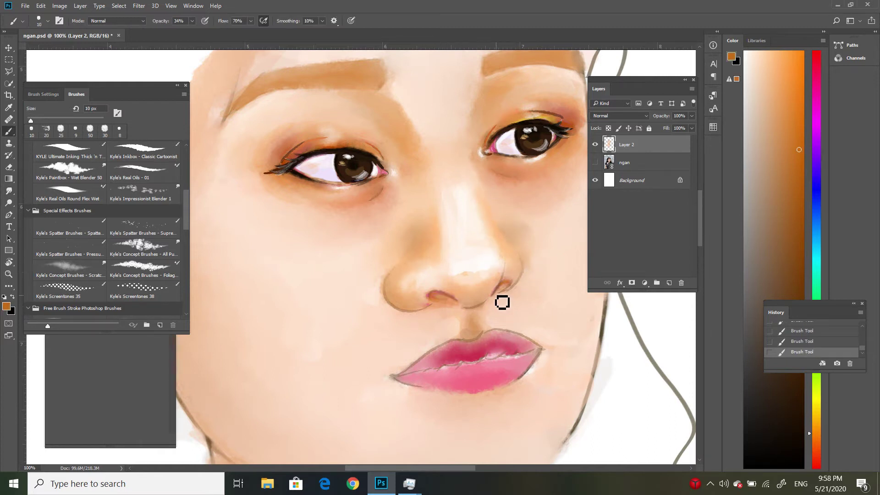
key(bracketright)
key(bracketright)
drag(413, 252, 424, 257)
drag(394, 293, 410, 300)
drag(463, 295, 506, 277)
key(r)
drag(428, 252, 442, 257)
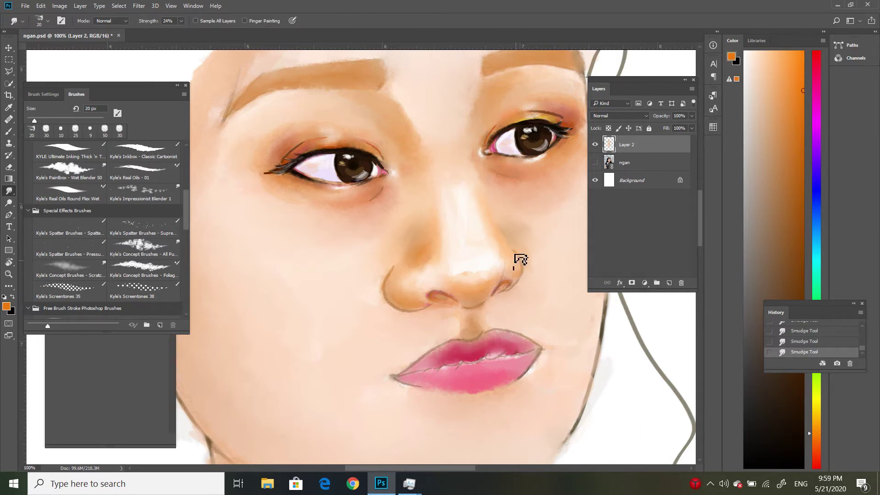
Sample light peach and darker orange skin tones, then zoom out to the whole face.
key(b)
alt+click(453, 263)
alt+click(425, 229)
key(r)
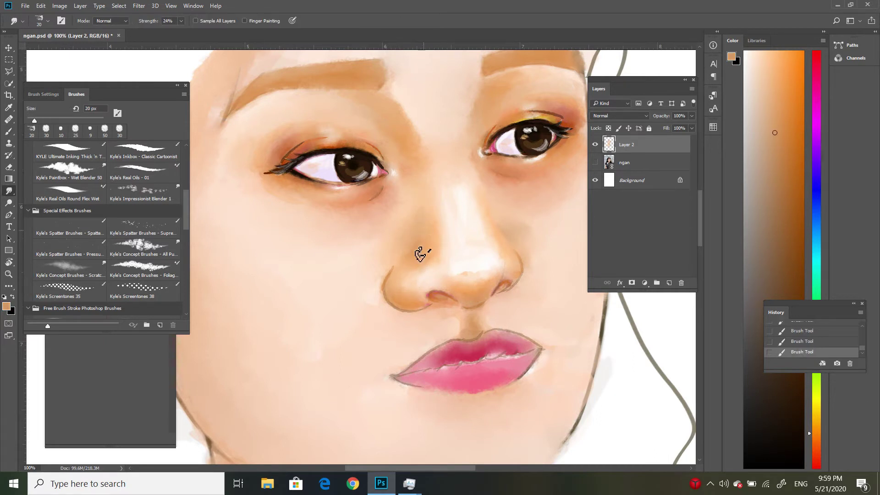
key(ctrl+minus)
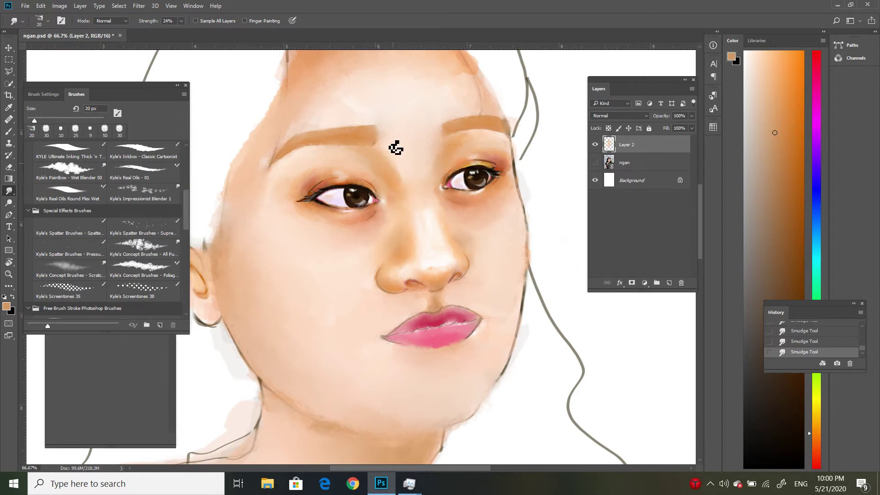
Contour below the lips, the upper lip, the jawline and both cheek edges in orange.
key(b)
mouse_move(418, 355)
mouse_down()
mouse_move(455, 353)
mouse_move(461, 363)
mouse_up()
drag(458, 305, 495, 320)
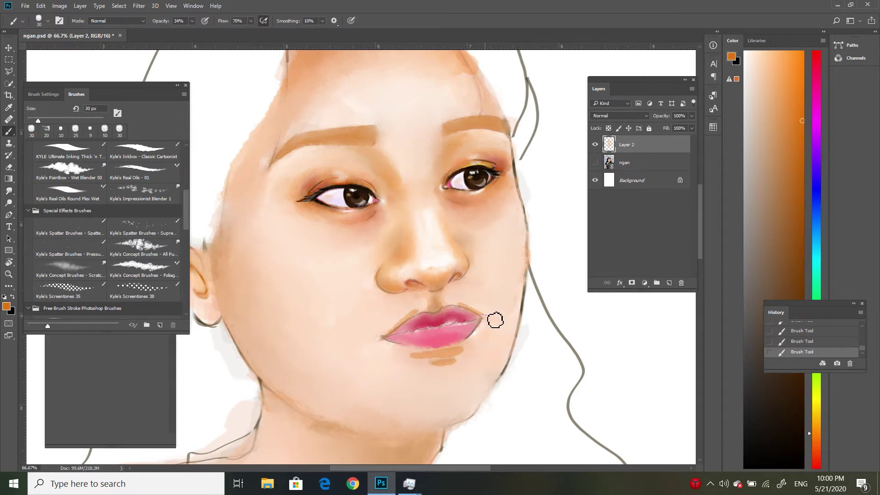
drag(290, 402, 453, 415)
drag(215, 248, 238, 309)
drag(231, 156, 218, 242)
drag(255, 307, 282, 332)
drag(293, 389, 359, 404)
drag(525, 271, 498, 380)
Add white highlights on the chin, right cheek and forehead.
alt+click(531, 367)
drag(428, 389, 439, 387)
drag(514, 212, 497, 225)
drag(393, 140, 395, 153)
alt+click(508, 123)
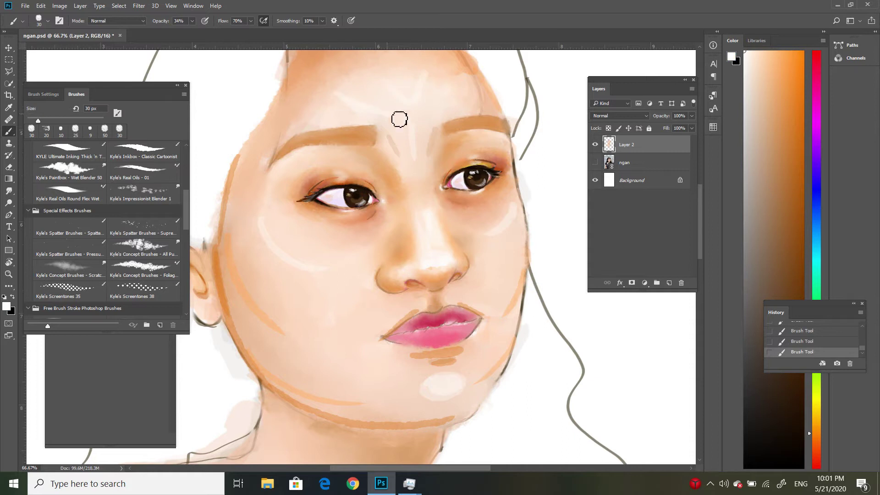
Blend the left cheek and jaw, then the right cheek edge and nose bridge at 40 px.
key(r)
mouse_move(284, 239)
mouse_down()
mouse_move(256, 294)
mouse_move(298, 385)
mouse_move(405, 407)
mouse_move(452, 370)
mouse_move(418, 359)
mouse_move(444, 366)
mouse_up()
key(bracketleft)
key(bracketleft)
drag(511, 344, 518, 246)
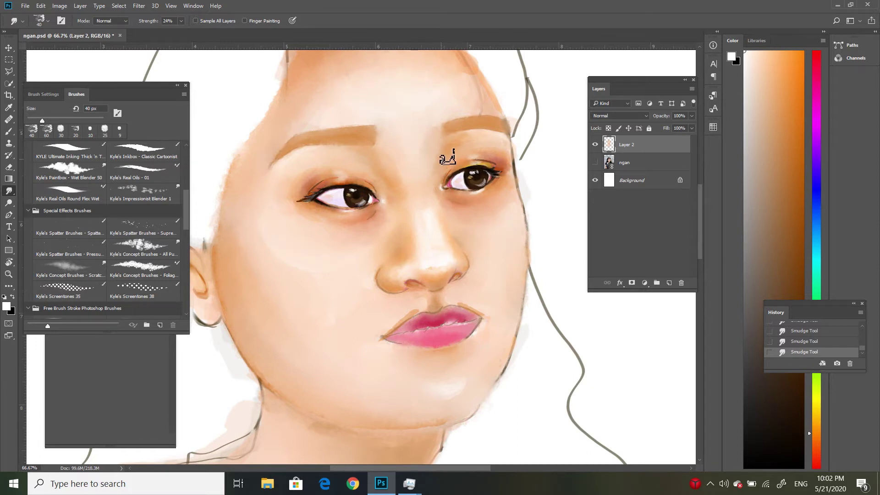
scroll(447, 158, up, 2)
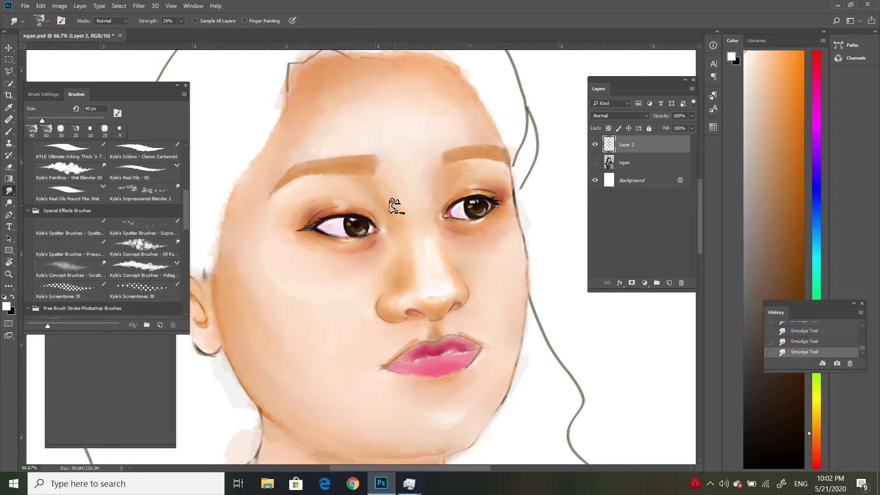
drag(428, 188, 423, 235)
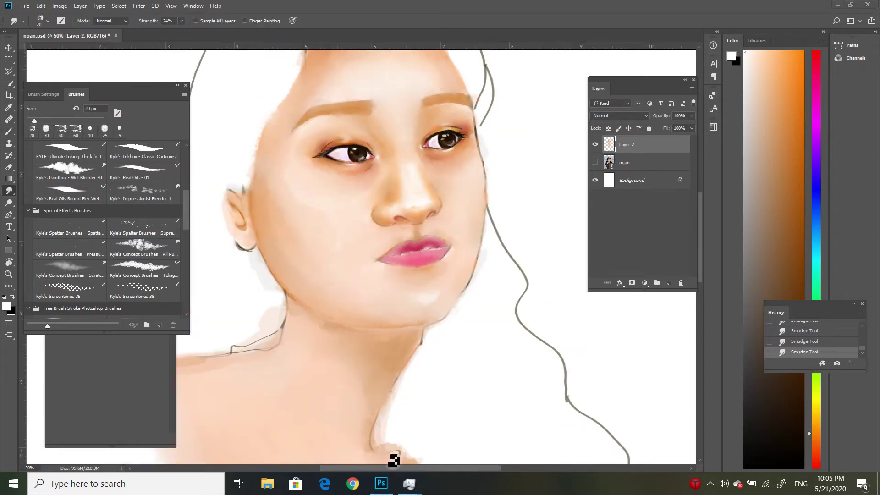
Paint orange shading under the chin with a 70 px brush and smudge it smooth at 40 px.
key(bracketright)
key(bracketright)
key(bracketright)
drag(411, 344, 322, 356)
key(d)
key(x)
key(r)
key(bracketleft)
key(bracketleft)
key(bracketleft)
mouse_move(422, 336)
mouse_down()
mouse_move(290, 324)
mouse_move(378, 365)
mouse_move(315, 381)
mouse_up()
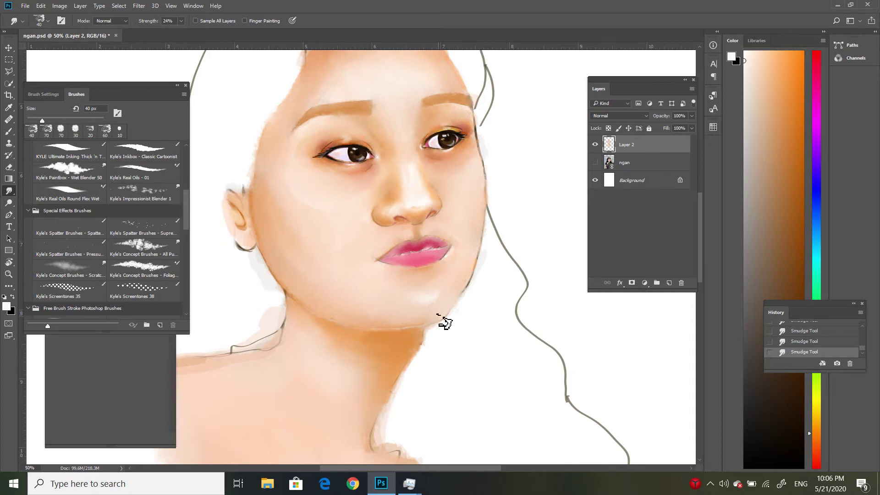
key(ctrl+minus)
Layer peach skin tones over the neck and blend them in.
key(b)
alt+click(401, 400)
drag(404, 404, 408, 440)
key(r)
mouse_move(309, 323)
mouse_down()
mouse_move(248, 346)
mouse_move(355, 381)
mouse_up()
key(b)
mouse_move(312, 360)
mouse_down()
mouse_move(351, 376)
mouse_move(295, 360)
mouse_up()
key(r)
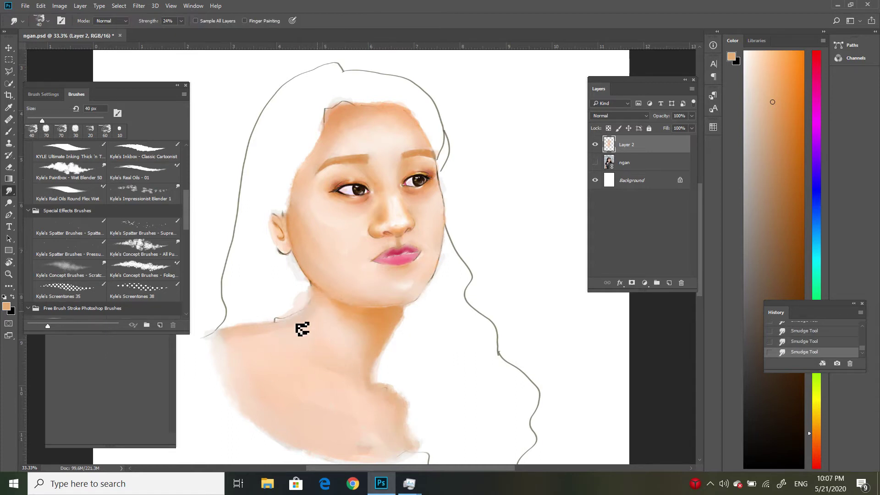
Add darker orange neck shading and soft white collarbone highlights, smudged into the skin.
key(b)
alt+click(339, 373)
mouse_move(337, 372)
mouse_down()
mouse_move(267, 345)
mouse_move(294, 352)
mouse_up()
key(r)
key(b)
mouse_move(349, 401)
mouse_down()
mouse_move(289, 373)
mouse_move(275, 378)
mouse_up()
key(r)
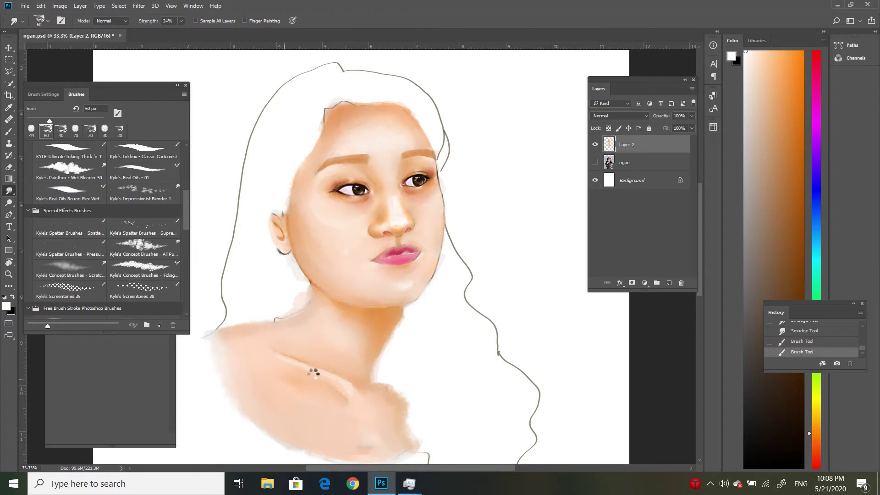
drag(356, 398, 295, 357)
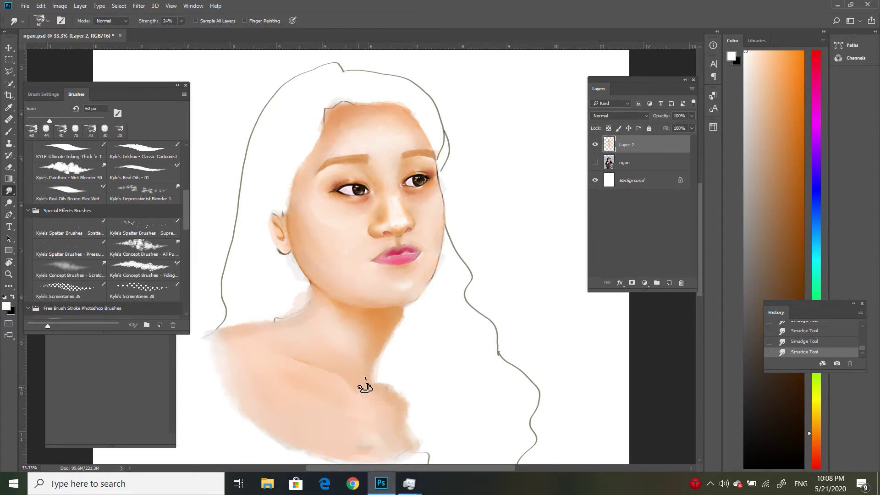
Zoom in and soften the outer corner of the left eye with the Smudge tool.
key(ctrl+plus)
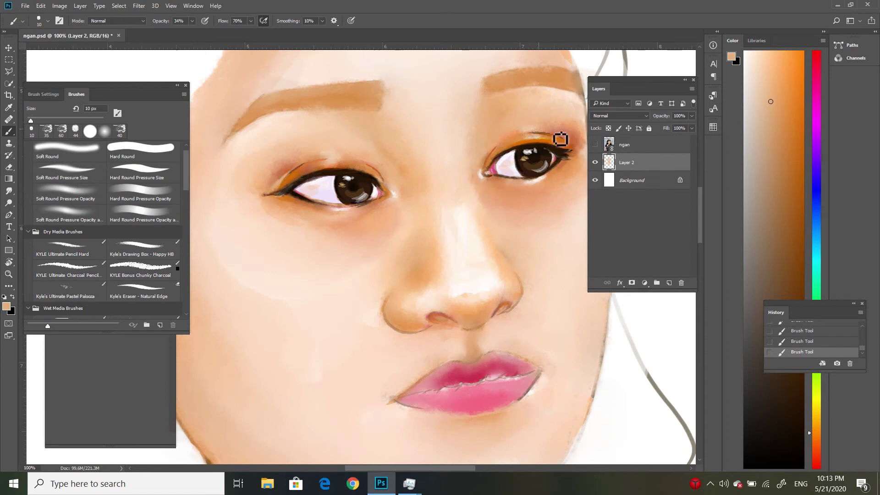
key(r)
drag(293, 179, 290, 183)
key(bracketright)
key(bracketright)
key(bracketright)
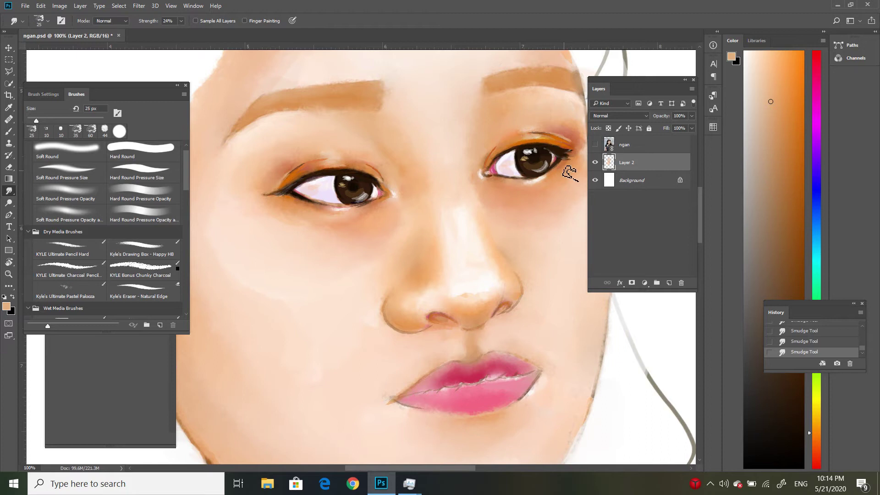
Sample near-black from the right pupil and outline the nostrils, nose crease and upper lip.
key(b)
alt+click(559, 172)
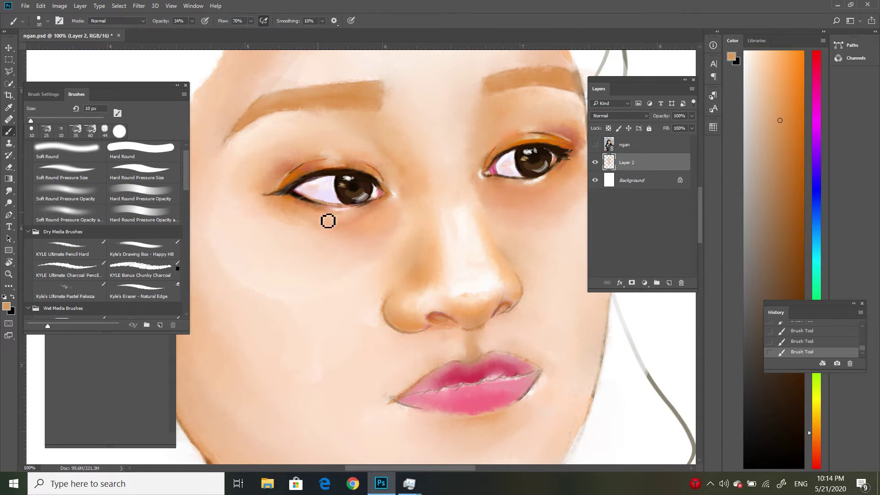
alt+click(563, 169)
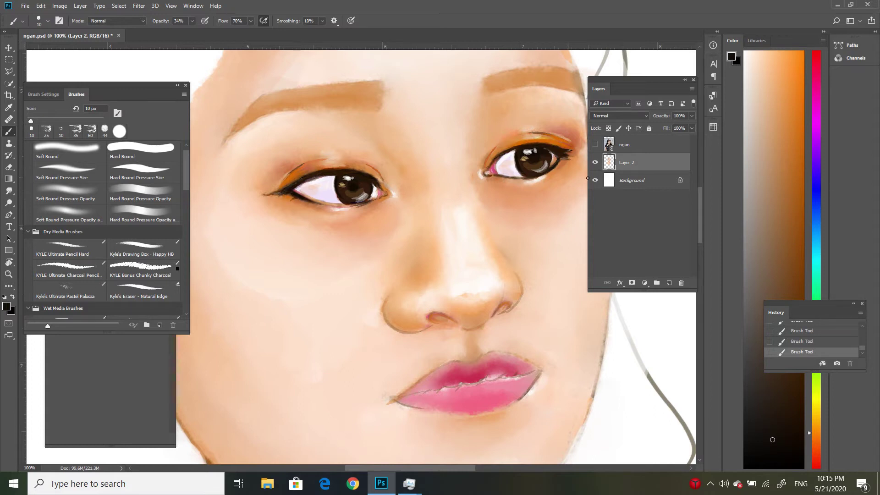
mouse_move(439, 325)
mouse_down()
mouse_move(502, 311)
mouse_move(490, 326)
mouse_up()
drag(482, 357, 449, 363)
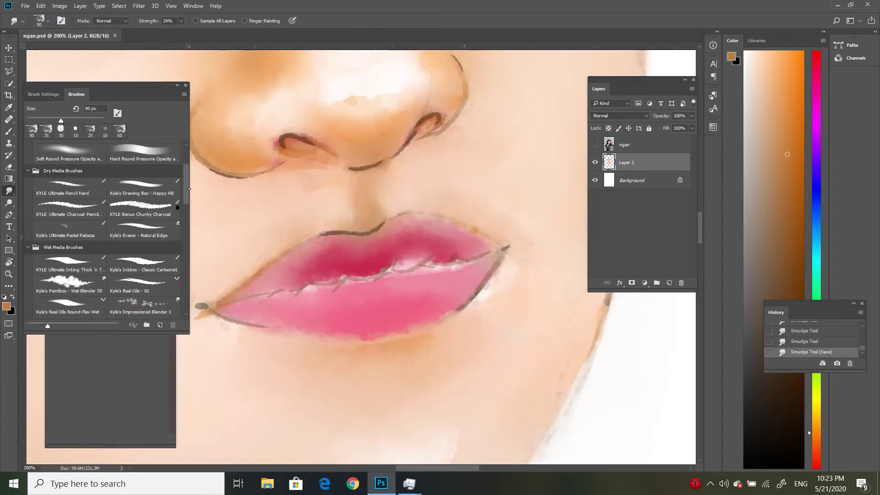
Paint pink and deeper red across the lips, with light pink dabs on the upper lip.
key(bracketright)
alt+click(363, 300)
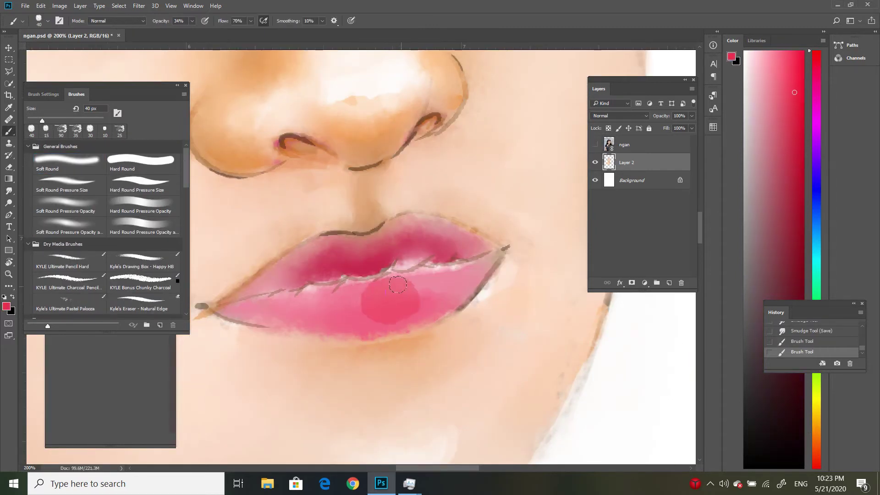
drag(394, 298, 234, 316)
mouse_move(317, 241)
mouse_down()
mouse_move(435, 261)
mouse_move(247, 321)
mouse_up()
drag(431, 256, 275, 307)
alt+click(321, 289)
mouse_move(477, 252)
mouse_down()
mouse_move(284, 293)
mouse_move(430, 247)
mouse_move(428, 229)
mouse_up()
alt+click(435, 222)
drag(323, 243, 353, 245)
Smudge the lip colours and upper-lip highlights together with a larger brush.
key(r)
mouse_move(486, 266)
mouse_down()
mouse_move(454, 298)
mouse_move(321, 311)
mouse_move(342, 328)
mouse_up()
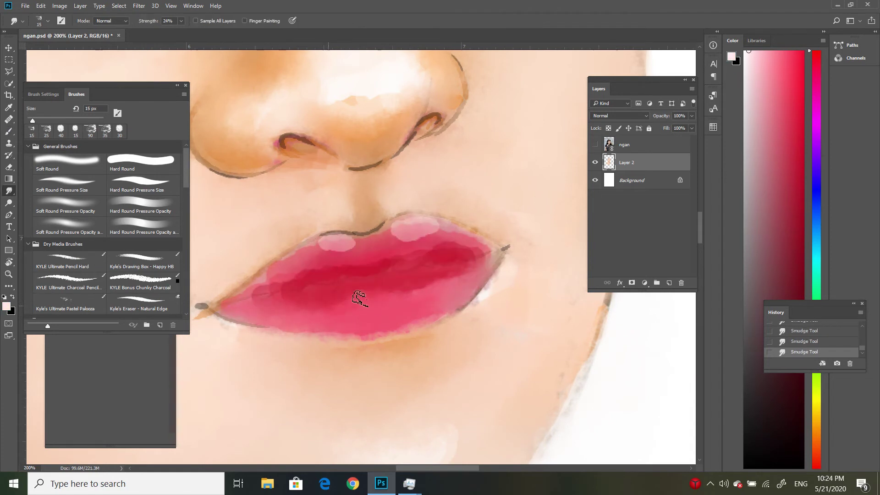
drag(390, 227, 459, 238)
key(bracketright)
key(bracketright)
key(bracketright)
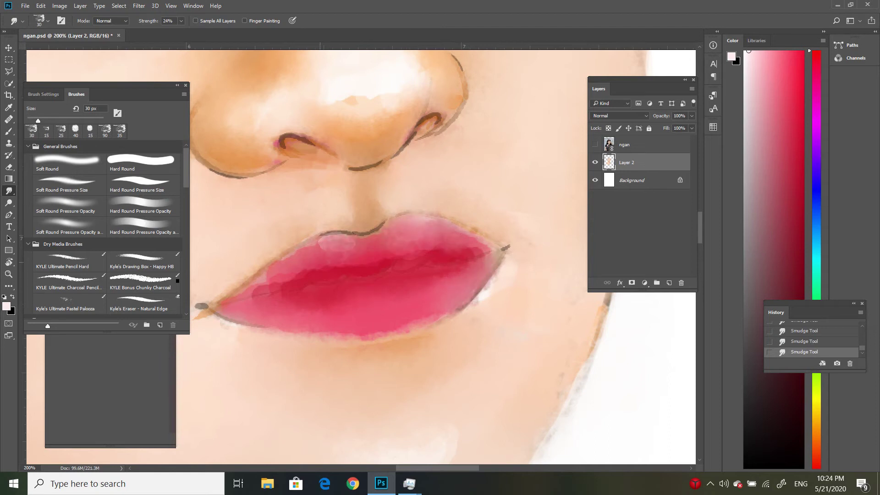
drag(281, 278, 376, 240)
drag(333, 264, 440, 257)
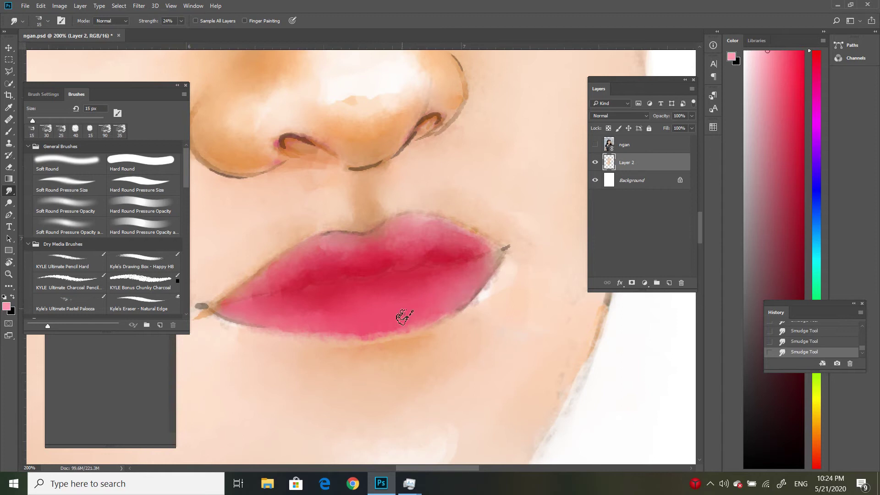
Add more light pink to the lips, re-blend the right corner, and start a dark red parting line.
key(b)
drag(495, 259, 448, 314)
mouse_move(348, 240)
mouse_down()
mouse_move(222, 310)
mouse_move(385, 326)
mouse_up()
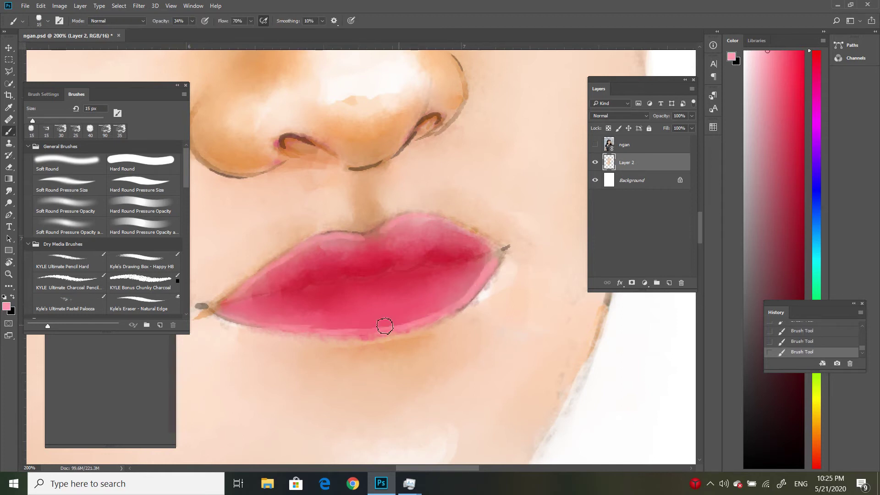
key(r)
drag(479, 284, 464, 275)
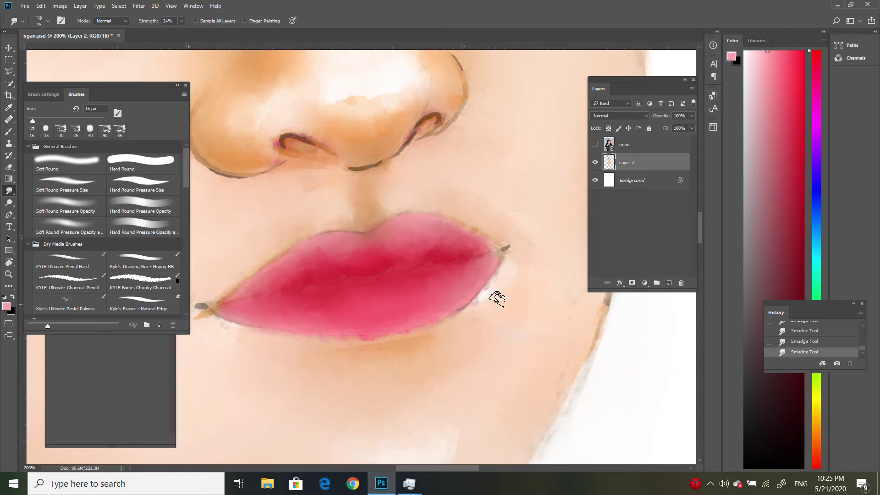
key(b)
mouse_move(401, 257)
mouse_down()
mouse_move(287, 295)
mouse_move(225, 304)
mouse_up()
Extend the dark red parting line to both lip corners, save, and accent the cupid's bow.
drag(412, 271, 511, 247)
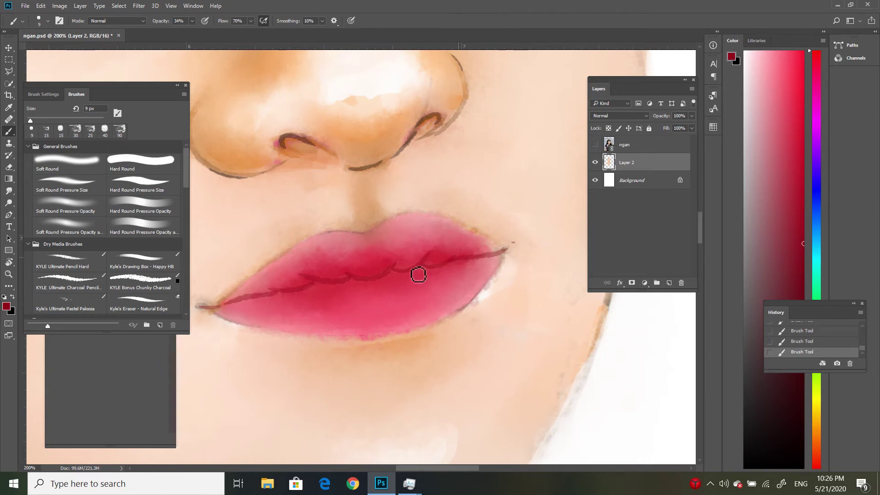
scroll(359, 416, left, 3)
scroll(333, 283, right, 4)
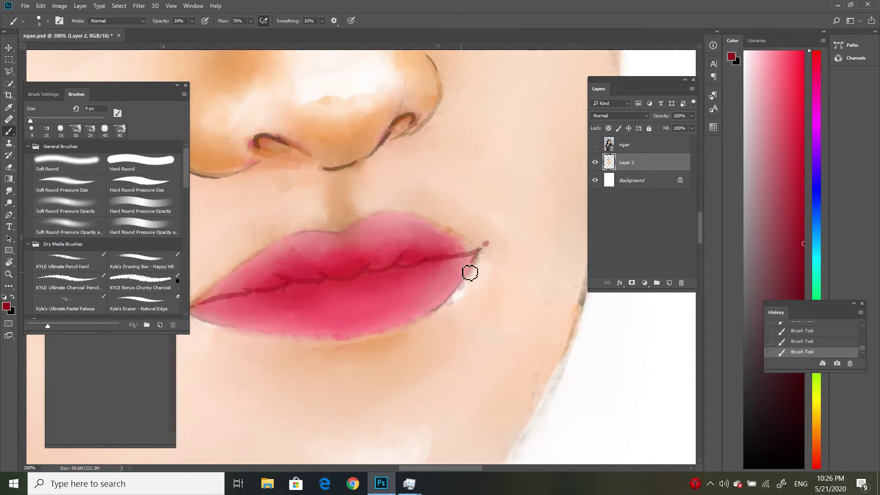
scroll(469, 273, left, 3)
drag(522, 234, 557, 243)
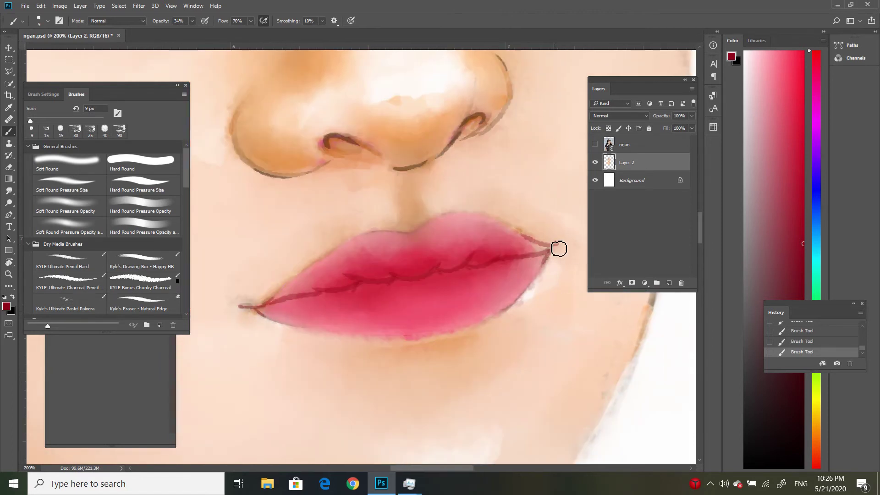
key(ctrl+s)
drag(402, 236, 435, 217)
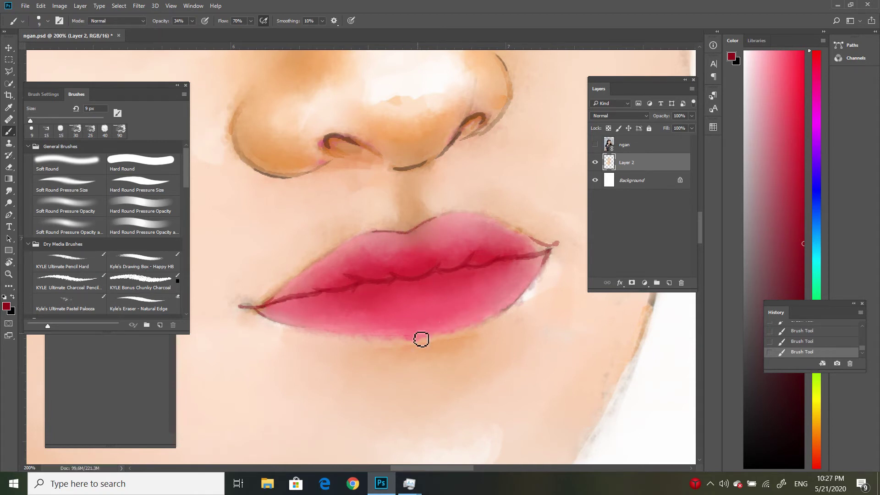
Rim the lower and upper lip edges with pale near-white highlights, then resample the lip red.
mouse_move(267, 315)
mouse_down()
mouse_move(464, 332)
mouse_move(559, 244)
mouse_up()
alt+click(563, 244)
mouse_move(406, 231)
mouse_down()
mouse_move(257, 305)
mouse_move(456, 214)
mouse_move(552, 242)
mouse_up()
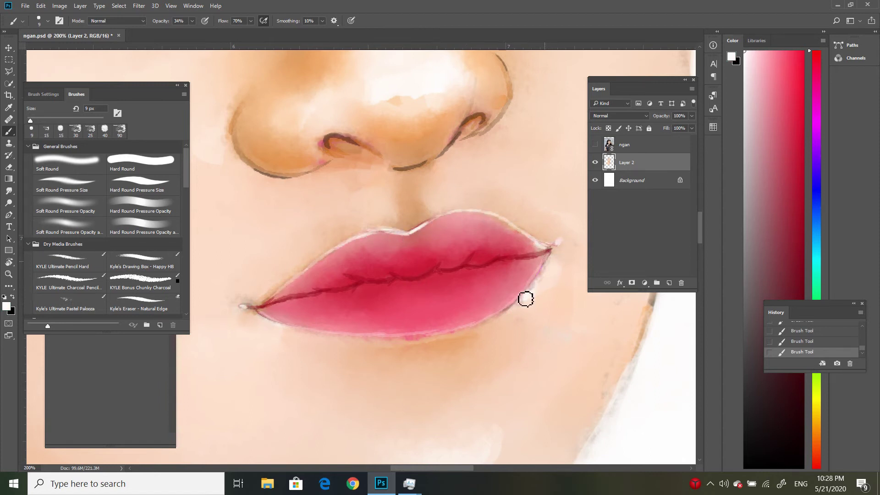
mouse_move(432, 260)
mouse_down()
mouse_move(419, 289)
mouse_move(487, 275)
mouse_move(343, 288)
mouse_move(320, 315)
mouse_move(377, 293)
mouse_up()
alt+click(407, 290)
key(r)
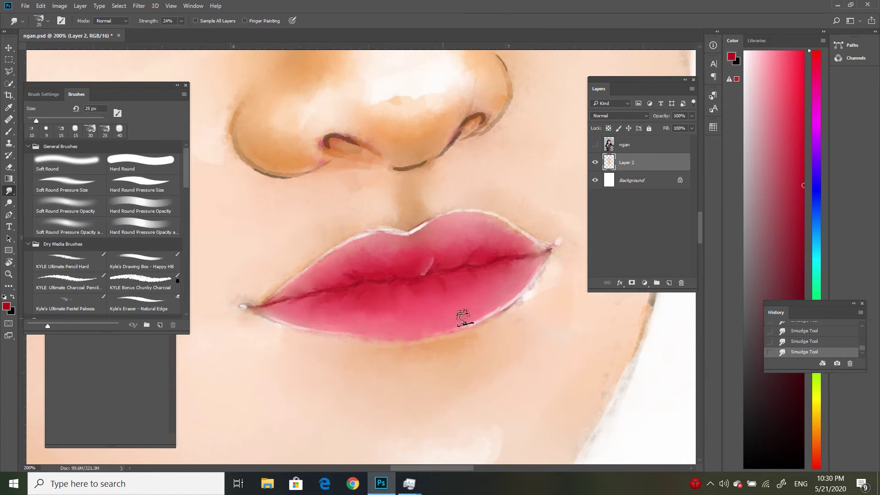
Add light pink upper-lip strokes and a white highlight along the nose's bottom edge.
key(ctrl+minus)
key(ctrl+minus)
key(ctrl+minus)
key(ctrl+plus)
key(ctrl+plus)
key(b)
mouse_move(445, 257)
mouse_down()
mouse_move(436, 244)
mouse_move(452, 245)
mouse_up()
key(ctrl+plus)
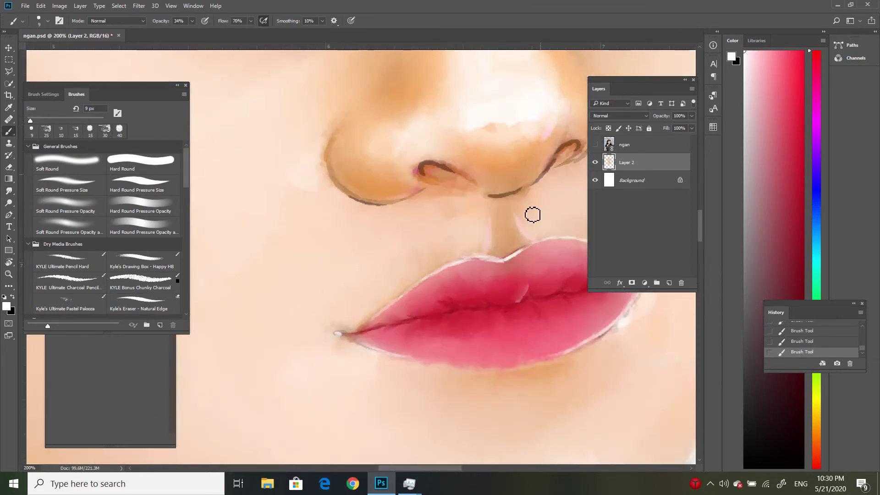
drag(533, 215, 505, 109)
alt+click(372, 133)
drag(399, 193, 435, 189)
Paint white highlights across both lips and dot glossy spots on the lower lip.
click(454, 268)
mouse_move(468, 317)
mouse_down()
mouse_move(502, 302)
mouse_move(433, 321)
mouse_up()
mouse_move(432, 280)
mouse_down()
mouse_move(428, 299)
mouse_move(514, 297)
mouse_up()
click(353, 325)
click(377, 328)
Touch up the upper lip and its line in red, then smudge the highlights softer.
drag(337, 322, 335, 333)
click(368, 326)
alt+click(381, 294)
drag(429, 281, 429, 292)
drag(340, 313, 277, 328)
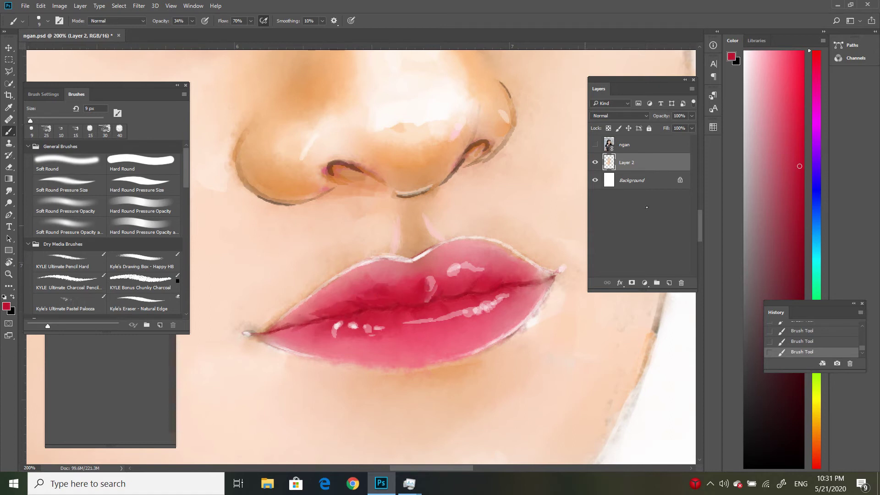
key(r)
mouse_move(398, 280)
mouse_down()
mouse_move(467, 269)
mouse_move(428, 287)
mouse_move(482, 268)
mouse_up()
Save the portrait and tint the inside of both nostrils red.
key(b)
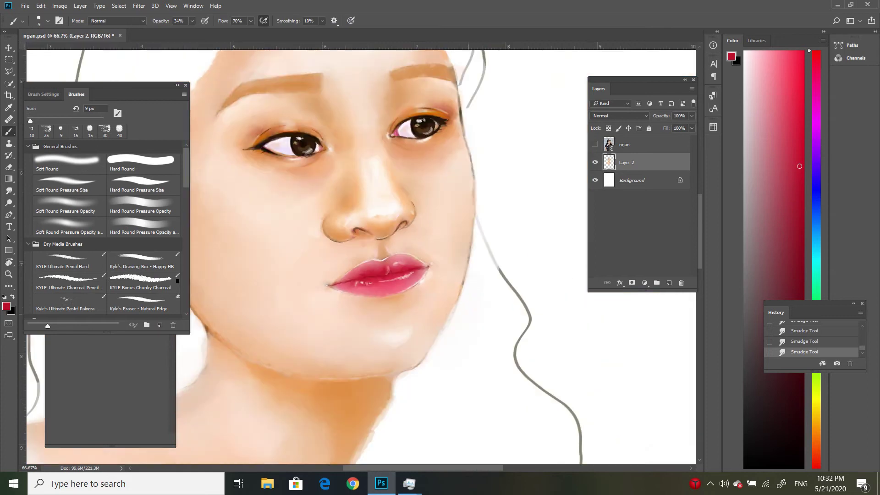
key(ctrl+s)
scroll(413, 271, up, 1)
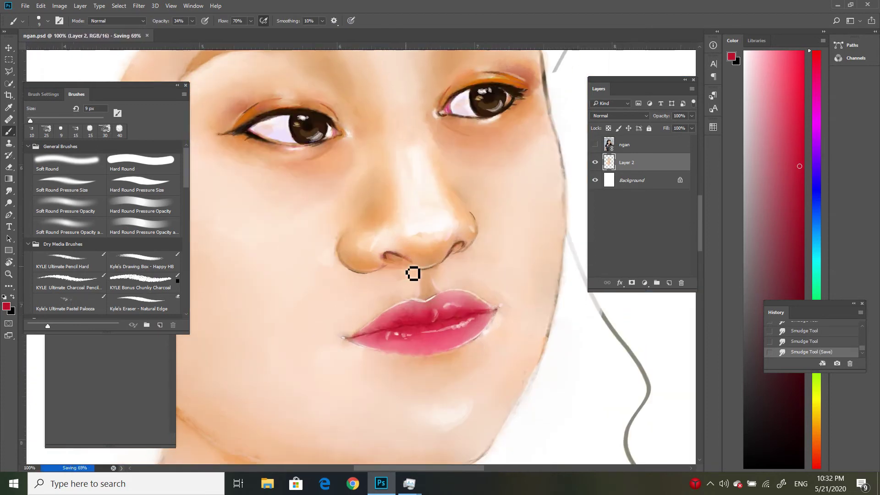
scroll(467, 275, up, 3)
drag(296, 199, 332, 211)
drag(456, 176, 419, 218)
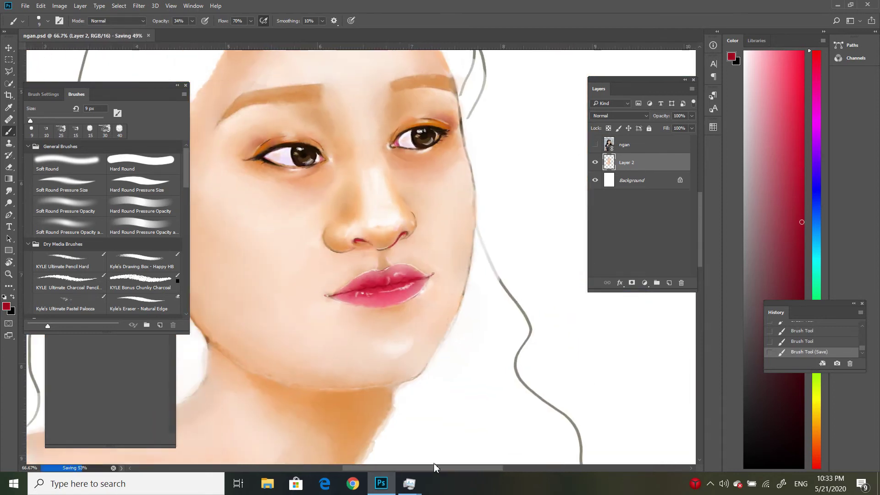
key(ctrl+plus)
key(ctrl+plus)
Sample the eyebrow brown and paint hair-like strokes filling out both eyebrows.
key(ctrl+plus)
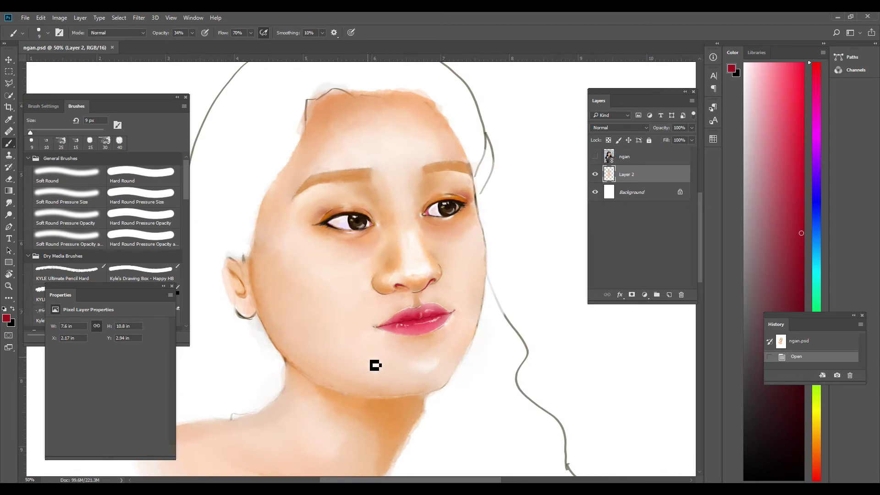
alt+click(378, 171)
key(ctrl+plus)
drag(373, 158, 362, 138)
drag(318, 164, 278, 187)
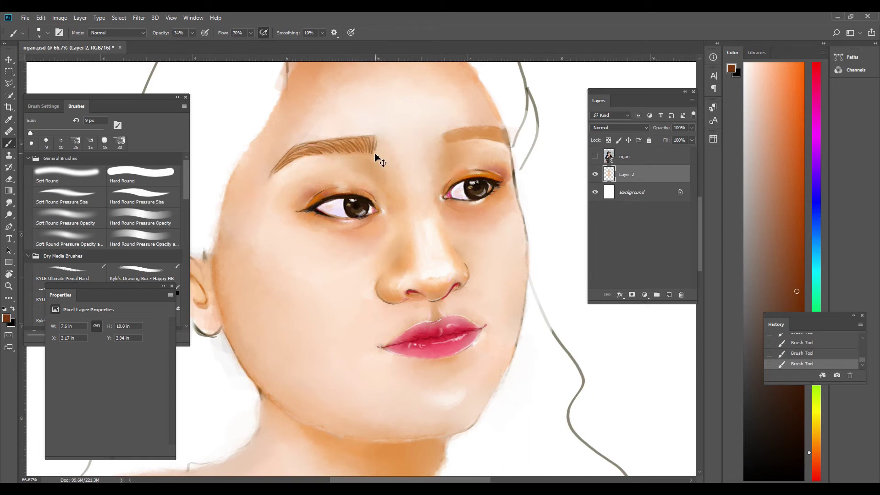
mouse_move(365, 161)
mouse_down()
mouse_move(352, 158)
mouse_move(372, 140)
mouse_up()
drag(517, 149, 489, 135)
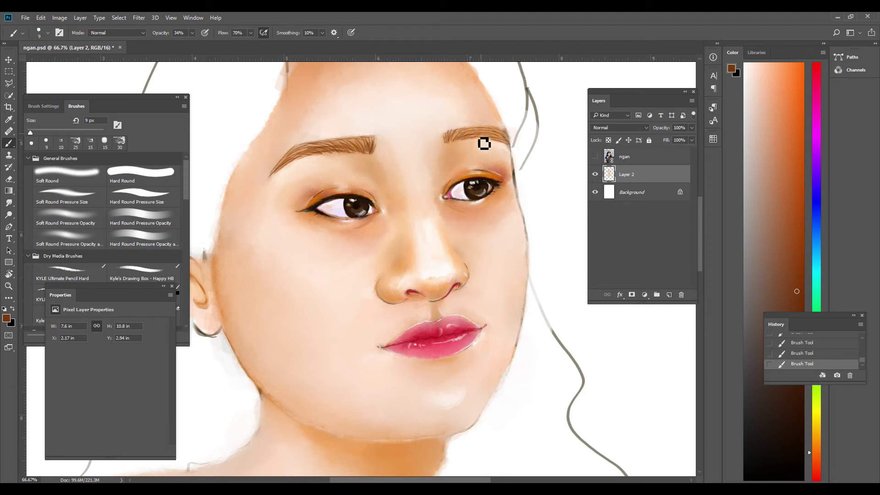
drag(470, 137, 456, 149)
mouse_move(337, 151)
mouse_down()
mouse_move(320, 155)
mouse_move(379, 151)
mouse_move(288, 168)
mouse_up()
mouse_move(514, 147)
mouse_down()
mouse_move(472, 142)
mouse_move(506, 140)
mouse_up()
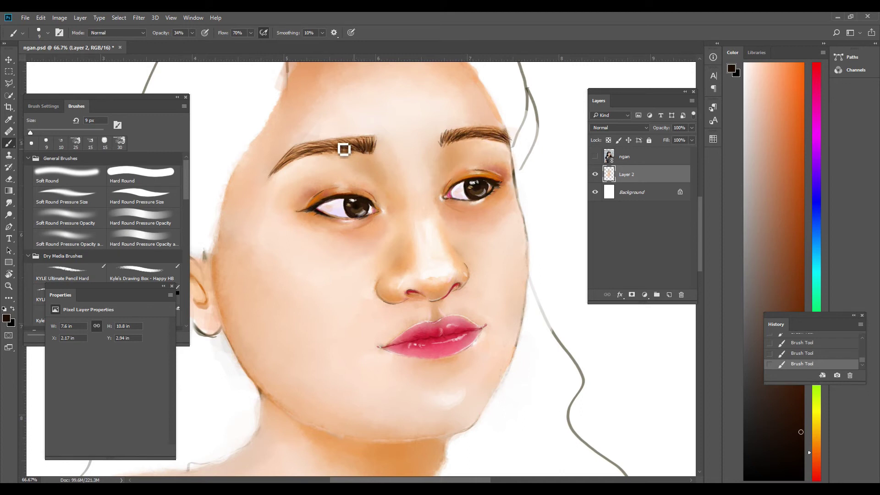
Zoom out to the whole portrait and create a new empty Layer 3.
key(x)
key(ctrl+plus)
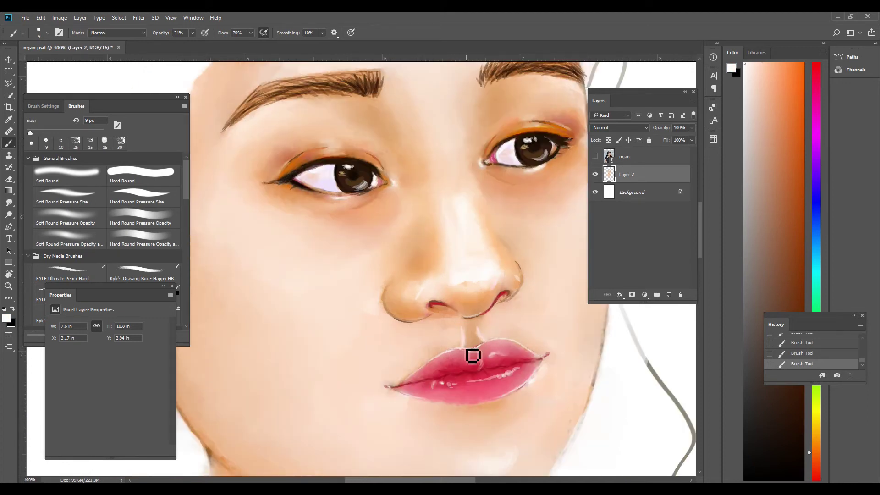
key(ctrl+minus)
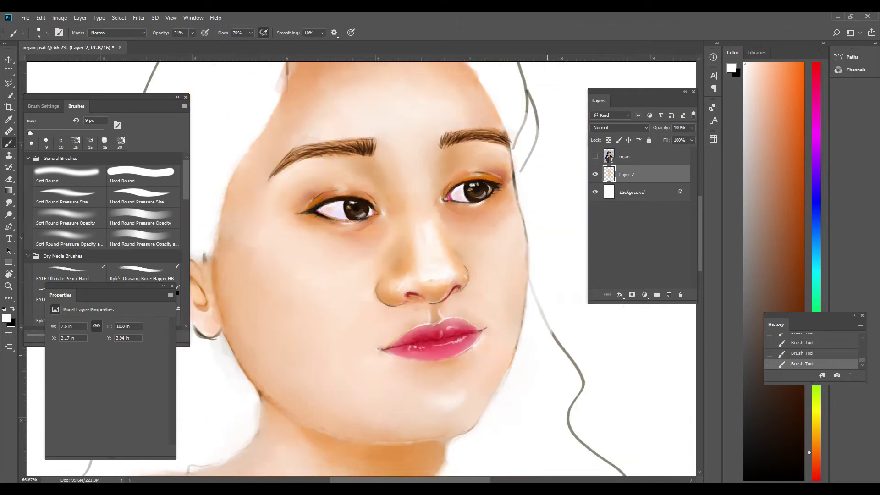
key(ctrl+minus)
key(ctrl+minus)
key(ctrl+shift+alt+n)
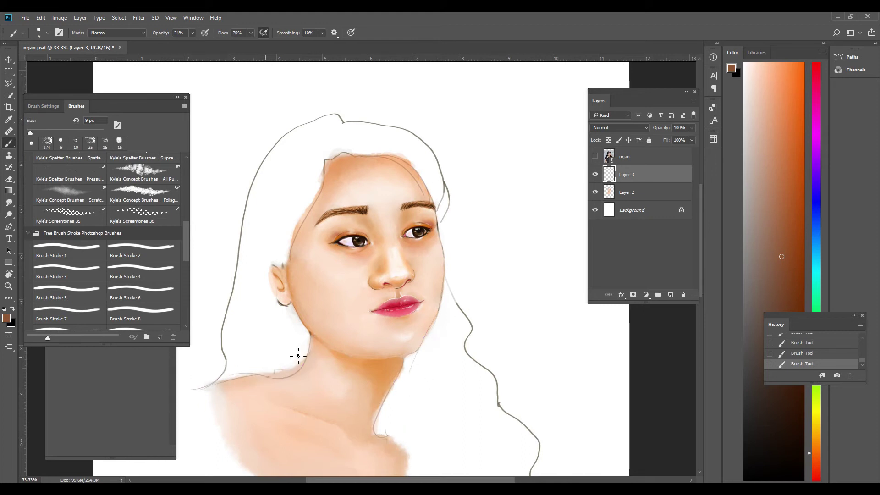
After undoing trial strokes, draw a brown hairline along the face's left edge.
scroll(392, 301, down, 3)
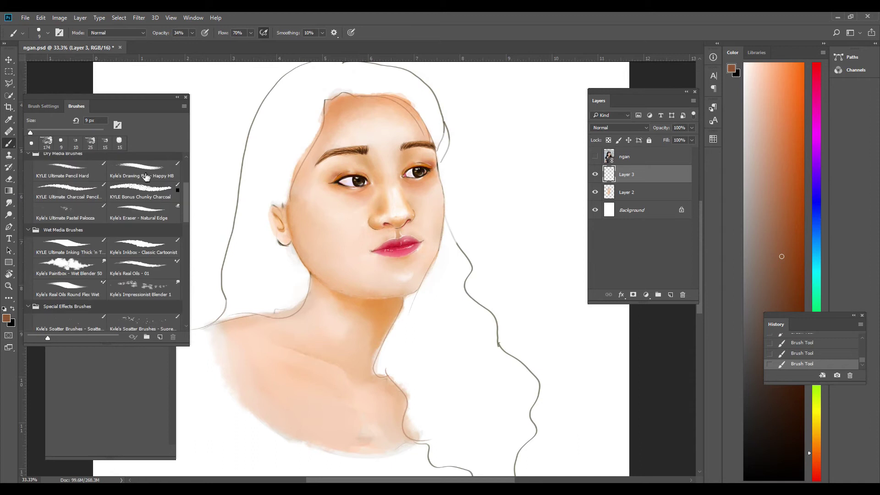
mouse_move(251, 233)
mouse_down()
mouse_move(267, 269)
mouse_move(287, 275)
mouse_up()
key(ctrl+z)
key(ctrl+z)
drag(323, 99, 294, 217)
key(ctrl+z)
mouse_move(236, 314)
mouse_down()
mouse_move(274, 246)
mouse_move(241, 315)
mouse_up()
key(ctrl+z)
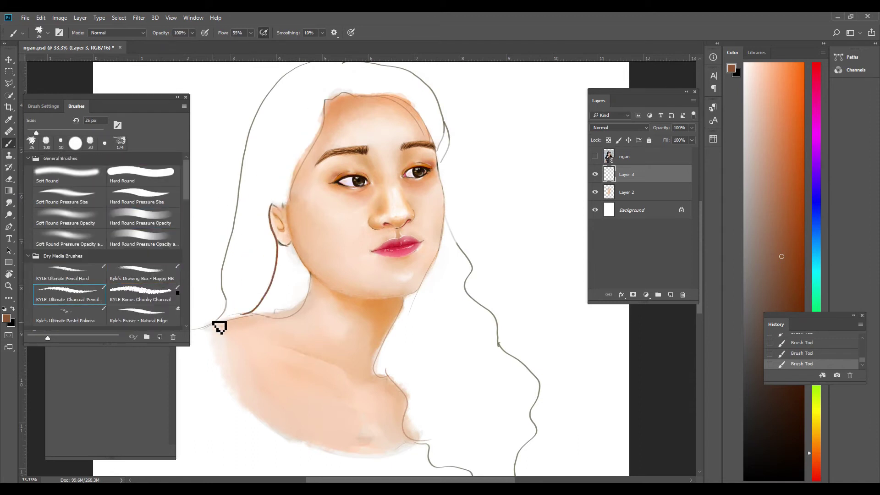
drag(326, 98, 304, 171)
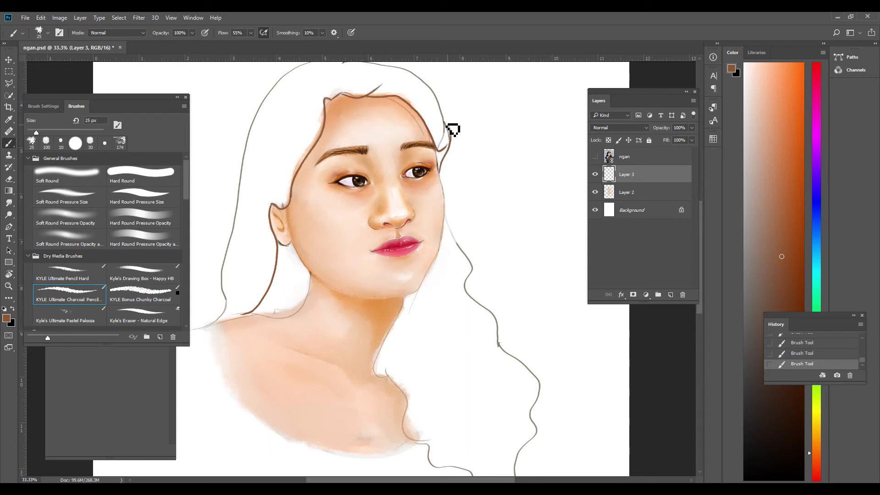
Outline the long wavy right-side hair flowing down past the neck.
drag(433, 292, 422, 436)
scroll(426, 413, down, 3)
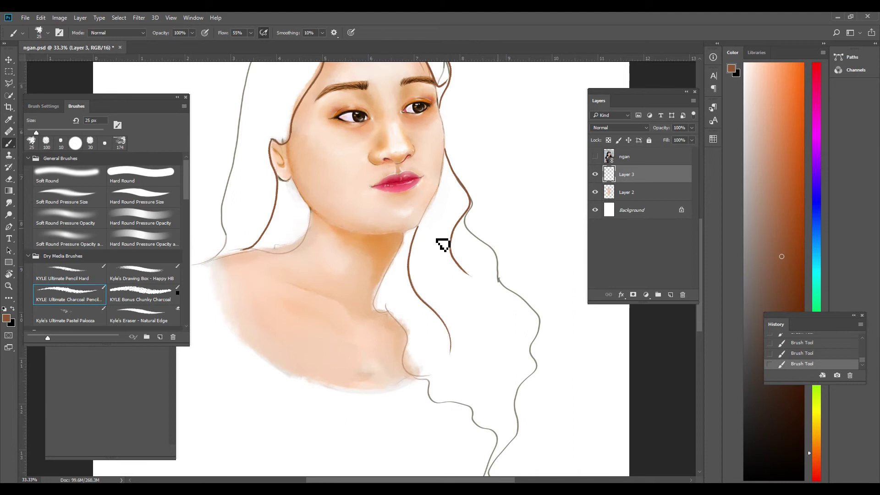
drag(394, 314, 434, 407)
scroll(459, 412, down, 3)
key(e)
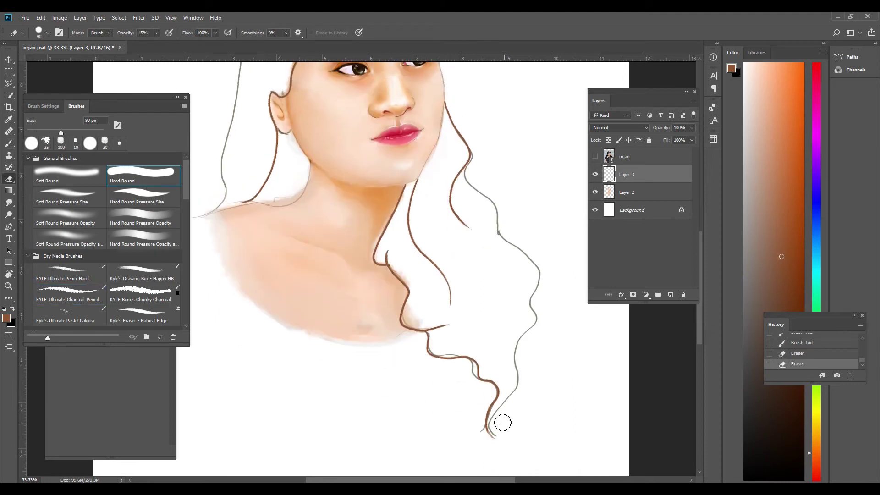
key(alt+bracketleft)
Try larger grey strokes at lower opacity on the left hair, then undo them.
key(b)
key(ctrl+minus)
key(2)
key(5)
key(bracketright)
key(bracketright)
key(bracketright)
drag(330, 97, 296, 191)
drag(323, 110, 289, 236)
key(ctrl+alt+z)
key(e)
key(ctrl+alt+z)
Paint a light grey base over the left and right hair with the charcoal brush.
key(alt+bracketright)
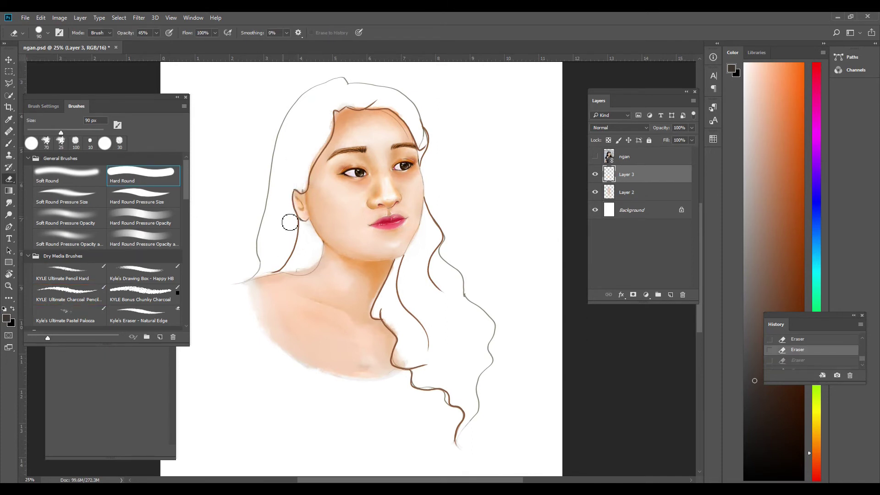
key(b)
drag(300, 210, 262, 278)
drag(316, 221, 310, 275)
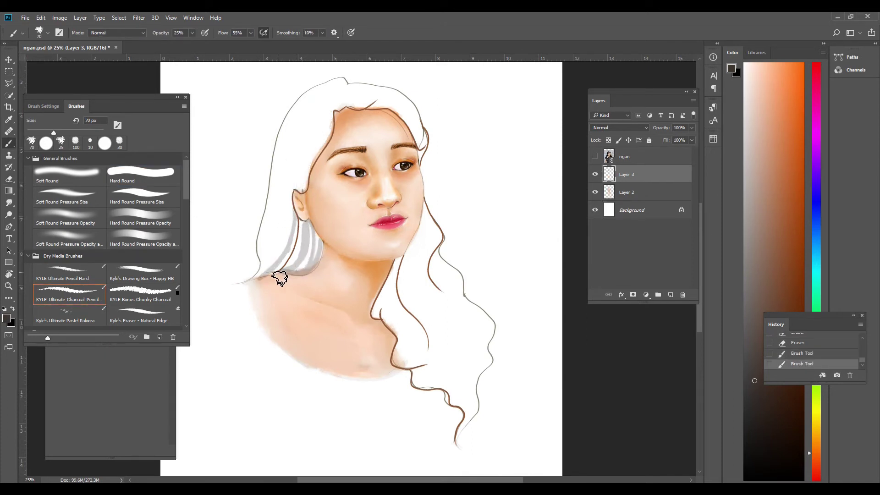
drag(316, 120, 262, 283)
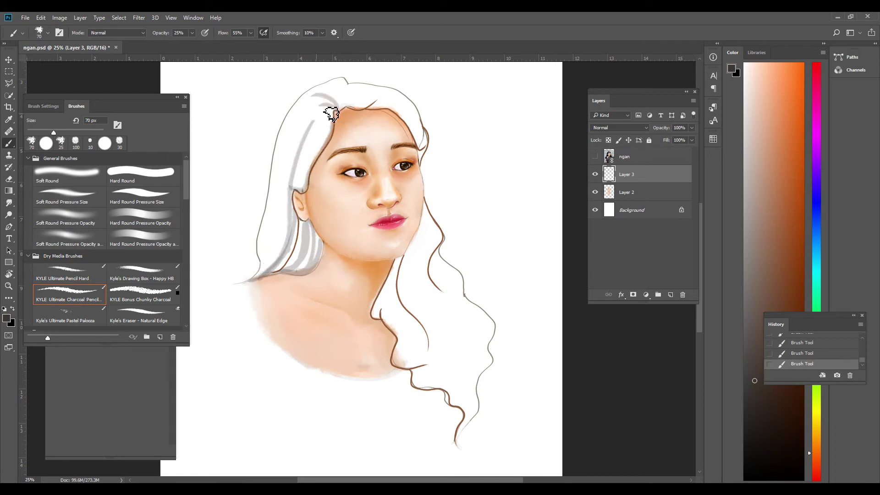
key(bracketleft)
mouse_move(403, 275)
mouse_down()
mouse_move(426, 362)
mouse_move(403, 295)
mouse_up()
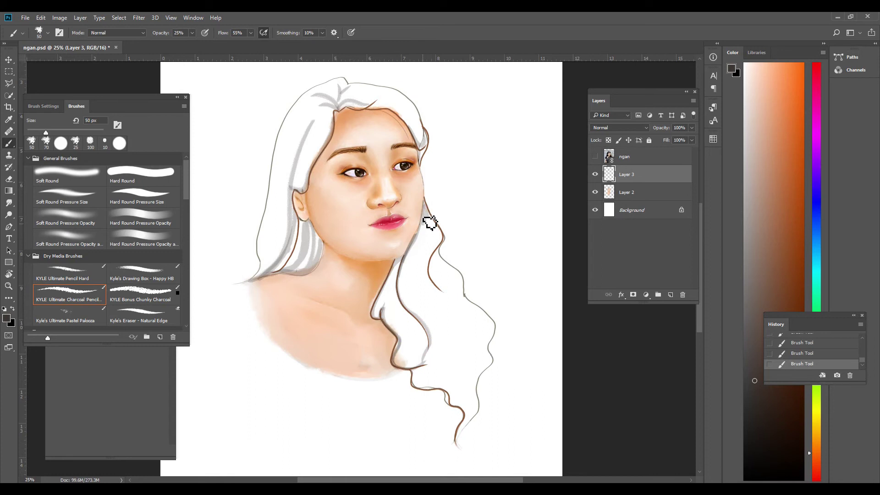
drag(439, 233, 426, 298)
key(bracketright)
key(bracketright)
key(bracketright)
mouse_move(426, 238)
mouse_down()
mouse_move(455, 302)
mouse_move(467, 403)
mouse_move(440, 348)
mouse_move(412, 337)
mouse_move(399, 279)
mouse_move(422, 257)
mouse_move(412, 298)
mouse_move(449, 358)
mouse_up()
Lighten the middle of the hair, then add grey along the inner edge and beside the ear.
key(e)
mouse_move(440, 298)
mouse_down()
mouse_move(446, 325)
mouse_move(421, 275)
mouse_up()
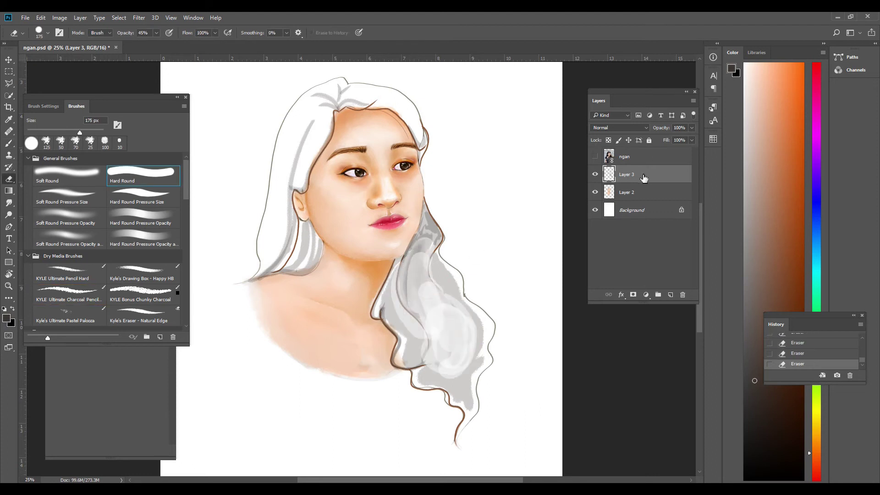
key(v)
key(b)
mouse_move(417, 239)
mouse_down()
mouse_move(403, 269)
mouse_move(419, 358)
mouse_move(468, 393)
mouse_move(433, 235)
mouse_move(411, 324)
mouse_move(462, 387)
mouse_move(473, 339)
mouse_up()
key(ctrl+plus)
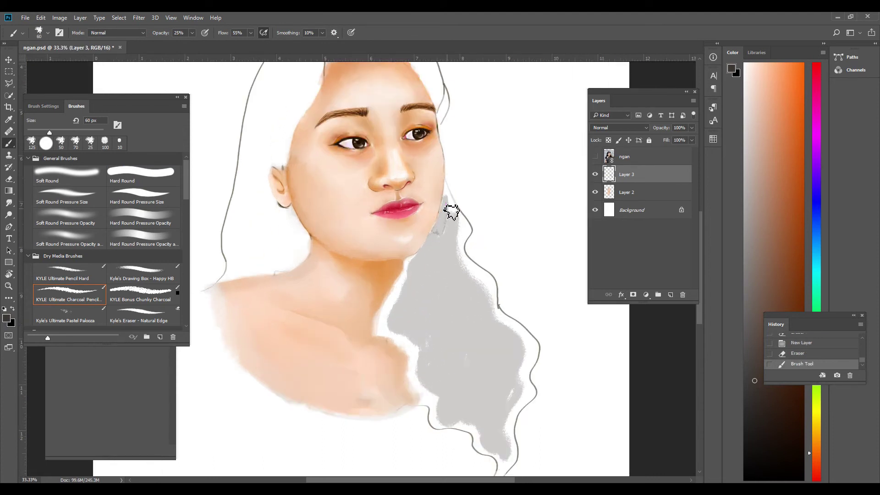
drag(452, 212, 444, 222)
scroll(515, 433, down, 2)
key(])
scroll(504, 403, up, 4)
mouse_move(257, 298)
mouse_down()
mouse_move(286, 271)
mouse_move(287, 315)
mouse_move(308, 294)
mouse_move(240, 277)
mouse_move(281, 274)
mouse_move(261, 226)
mouse_move(284, 202)
mouse_move(277, 198)
mouse_move(310, 147)
mouse_move(300, 120)
mouse_move(322, 87)
mouse_move(273, 147)
mouse_move(347, 92)
mouse_move(368, 93)
mouse_move(433, 121)
mouse_move(446, 162)
mouse_up()
Erase excess grey from the hair and move Layer 3 below Layer 2.
key(e)
key(ctrl+minus)
mouse_move(417, 324)
mouse_down()
mouse_move(415, 342)
mouse_move(435, 307)
mouse_move(390, 385)
mouse_up()
key(b)
key(ctrl+bracketleft)
key(ctrl+plus)
mouse_move(410, 335)
mouse_down()
mouse_move(414, 448)
mouse_move(461, 435)
mouse_move(418, 422)
mouse_up()
scroll(414, 448, down, 3)
key(e)
key(b)
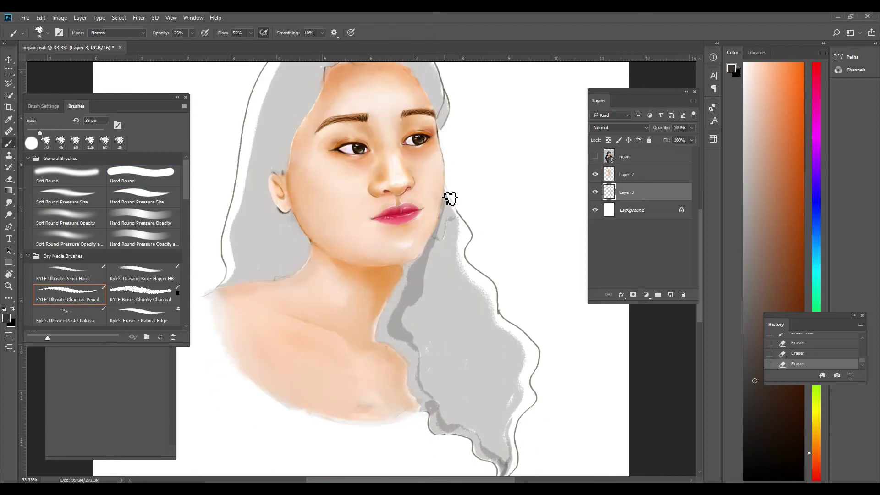
Paint darker grey into the lower hair and along the hair edge below the jaw.
mouse_move(452, 264)
mouse_down()
mouse_move(491, 334)
mouse_move(461, 307)
mouse_move(526, 412)
mouse_move(448, 298)
mouse_move(517, 349)
mouse_up()
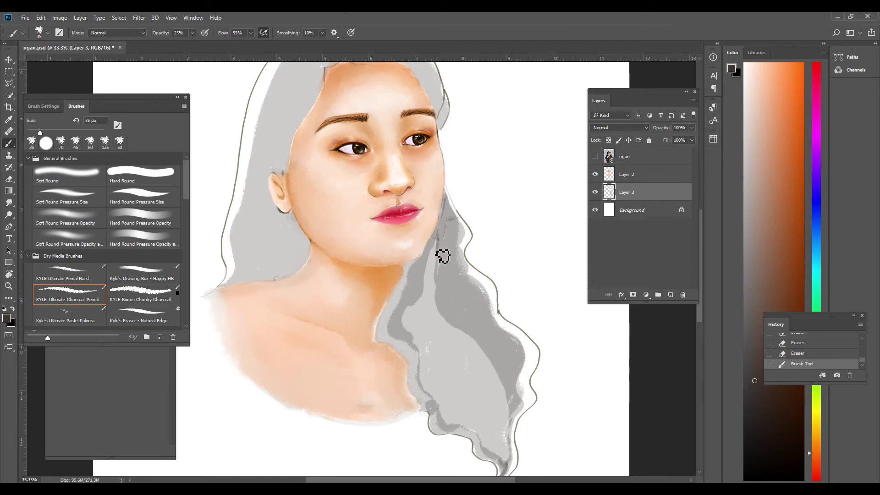
mouse_move(455, 367)
mouse_down()
mouse_move(446, 371)
mouse_move(490, 432)
mouse_move(478, 363)
mouse_move(452, 408)
mouse_move(472, 370)
mouse_move(419, 335)
mouse_move(433, 313)
mouse_up()
key(bracketleft)
key(bracketleft)
key(bracketleft)
key(ctrl+plus)
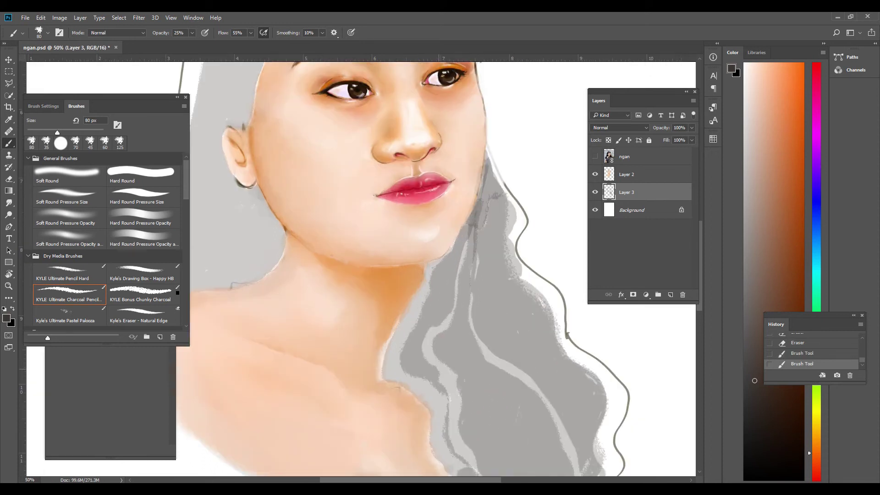
mouse_move(490, 222)
mouse_down()
mouse_move(492, 212)
mouse_move(497, 275)
mouse_move(485, 271)
mouse_move(506, 293)
mouse_move(500, 276)
mouse_move(476, 321)
mouse_up()
key(bracketright)
key(bracketright)
key(bracketright)
key(bracketright)
Paint dark grey strands over the hair below the jaw and down the neck.
mouse_move(486, 275)
mouse_down()
mouse_move(507, 291)
mouse_move(481, 275)
mouse_move(449, 325)
mouse_move(463, 412)
mouse_up()
drag(481, 320, 490, 334)
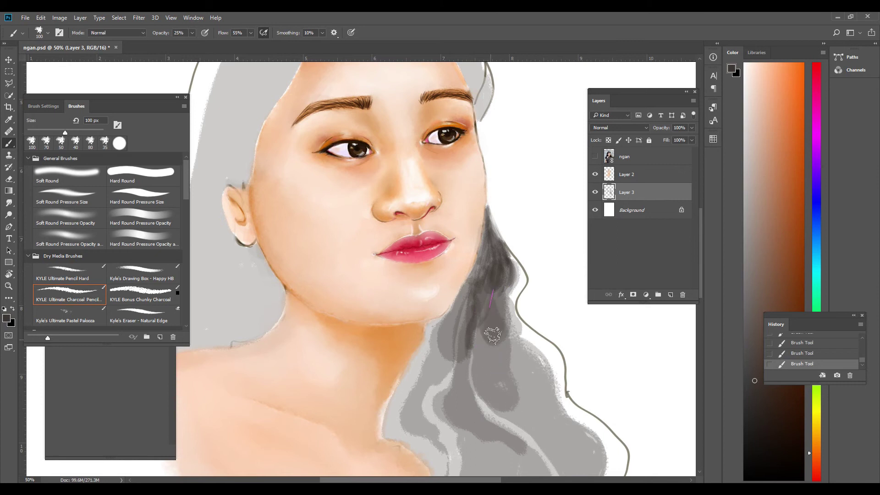
drag(486, 294, 453, 339)
drag(504, 266, 495, 376)
drag(540, 349, 486, 395)
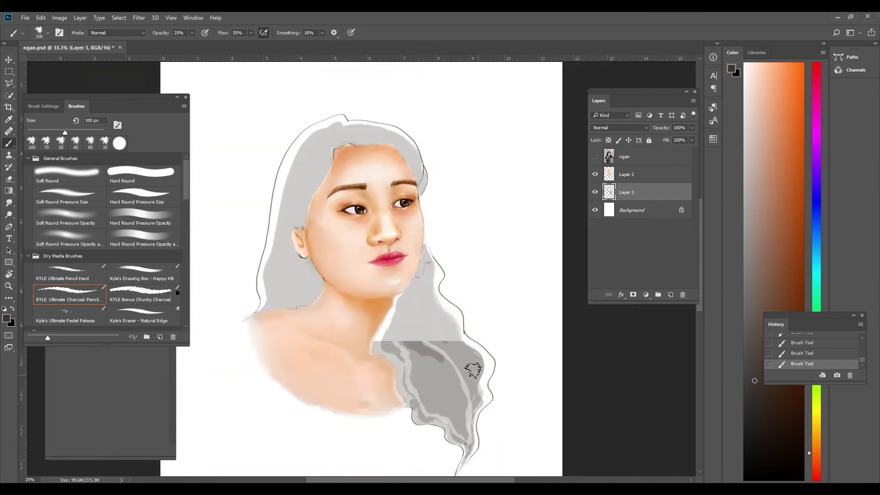
key(ctrl+minus)
key(ctrl+minus)
key(ctrl+plus)
mouse_move(412, 321)
mouse_down()
mouse_move(486, 412)
mouse_move(504, 472)
mouse_up()
drag(424, 304, 389, 385)
mouse_move(458, 349)
mouse_down()
mouse_move(446, 283)
mouse_move(458, 362)
mouse_up()
mouse_move(435, 316)
mouse_down()
mouse_move(413, 358)
mouse_move(397, 326)
mouse_move(458, 394)
mouse_up()
Sweep dark grey over the lower hair, behind the ear and across the forehead hairline.
key(ctrl+minus)
key(bracketleft)
key(bracketleft)
drag(426, 339, 472, 412)
mouse_move(421, 302)
mouse_down()
mouse_move(390, 362)
mouse_move(466, 384)
mouse_up()
key(bracketleft)
key(bracketleft)
key(bracketleft)
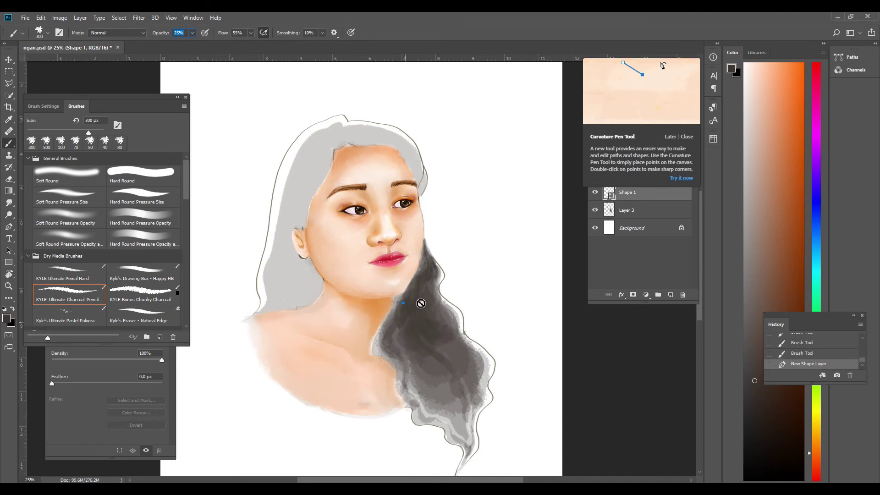
key(ctrl+plus)
mouse_move(278, 225)
mouse_down()
mouse_move(294, 303)
mouse_move(242, 354)
mouse_up()
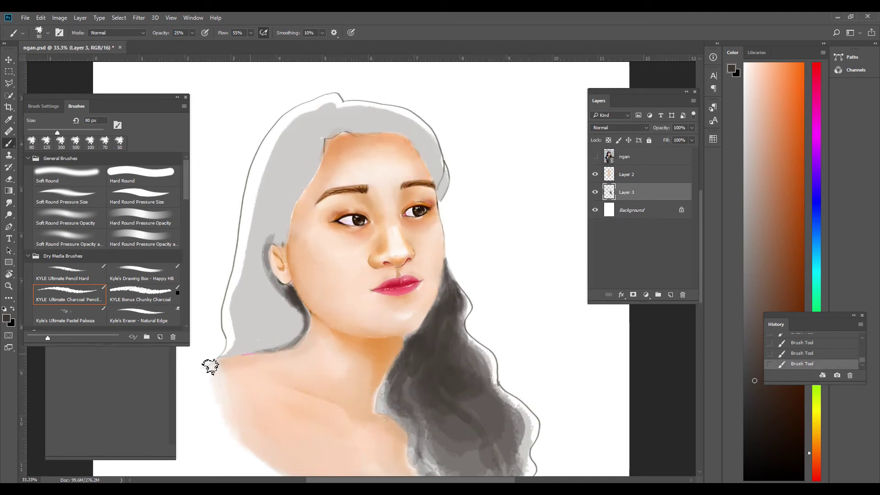
mouse_move(320, 169)
mouse_down()
mouse_move(348, 134)
mouse_move(403, 135)
mouse_move(440, 186)
mouse_move(412, 129)
mouse_move(393, 122)
mouse_move(424, 138)
mouse_move(396, 124)
mouse_move(330, 122)
mouse_move(316, 110)
mouse_move(289, 183)
mouse_move(327, 112)
mouse_move(241, 233)
mouse_move(257, 275)
mouse_move(275, 183)
mouse_move(266, 321)
mouse_move(302, 142)
mouse_move(366, 119)
mouse_move(321, 114)
mouse_up()
Switch to white and paint a thin highlight strand through the right hair.
key(bracketright)
key(bracketright)
key(bracketright)
key(ctrl+minus)
alt+click(456, 308)
drag(415, 300, 469, 469)
Paint a light strand down the right hair and brighten the left temple hairline.
mouse_move(410, 325)
mouse_down()
mouse_move(411, 383)
mouse_move(457, 456)
mouse_up()
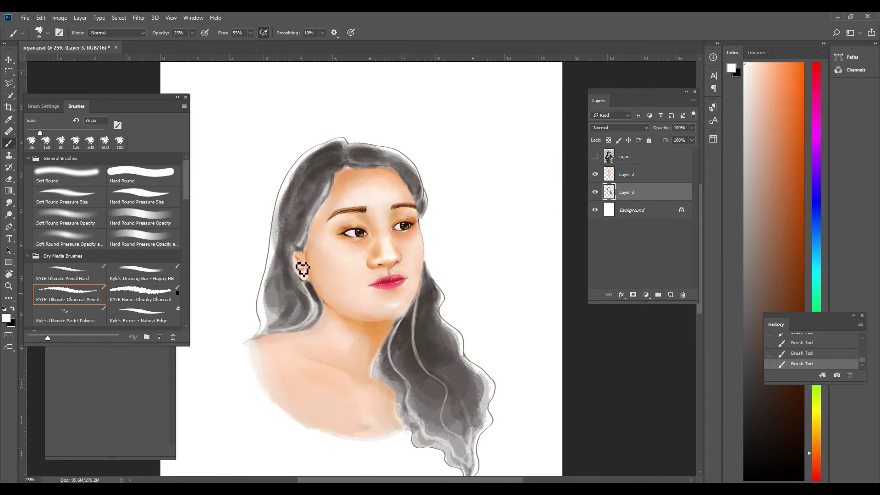
drag(349, 178, 298, 255)
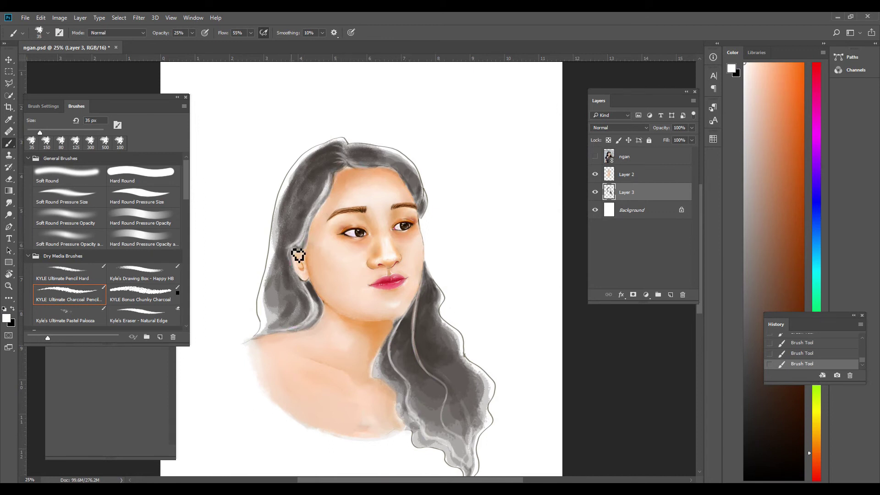
key(ctrl+plus)
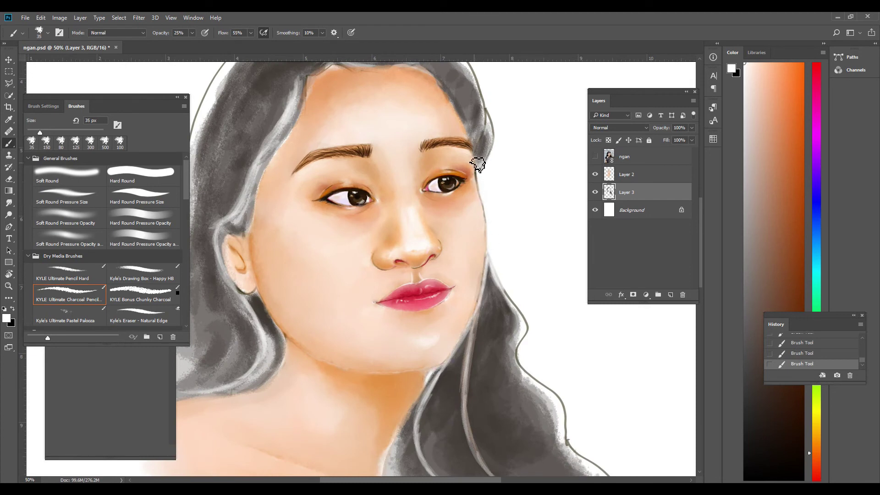
scroll(402, 232, up, 4)
With dark brown-grey, darken the hair beside the chin and face and add highlights.
alt+click(459, 153)
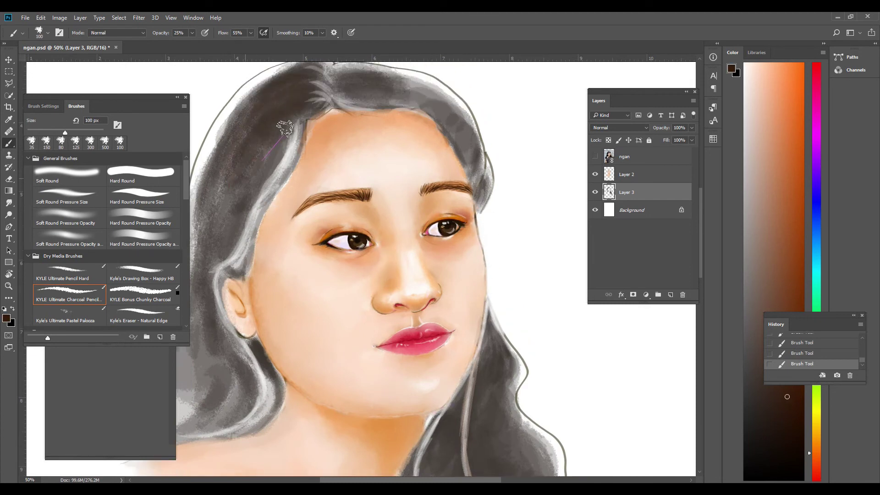
key(ctrl+minus)
mouse_move(414, 371)
mouse_down()
mouse_move(403, 422)
mouse_move(444, 338)
mouse_move(477, 312)
mouse_up()
mouse_move(257, 275)
mouse_down()
mouse_move(289, 360)
mouse_move(270, 330)
mouse_move(247, 348)
mouse_move(252, 298)
mouse_move(321, 174)
mouse_move(263, 256)
mouse_up()
drag(311, 158, 353, 154)
mouse_move(298, 215)
mouse_down()
mouse_move(279, 216)
mouse_move(250, 270)
mouse_move(275, 321)
mouse_move(358, 152)
mouse_move(442, 225)
mouse_up()
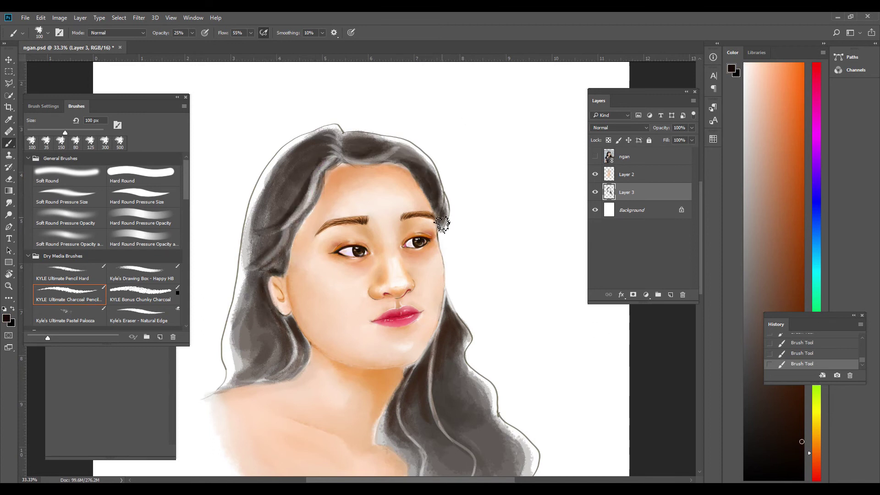
Darken the hair edge beside the jaw and save ngan.psd.
key(bracketleft)
key(bracketleft)
key(bracketleft)
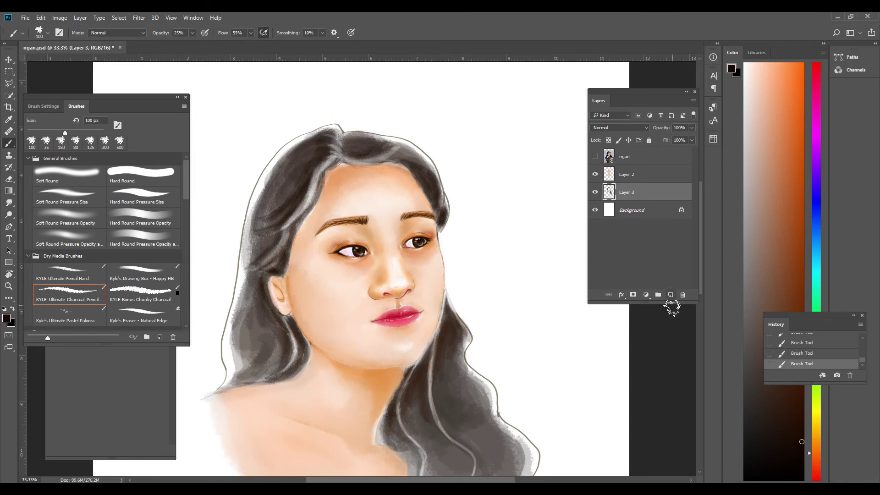
key(ctrl+plus)
drag(491, 228, 474, 337)
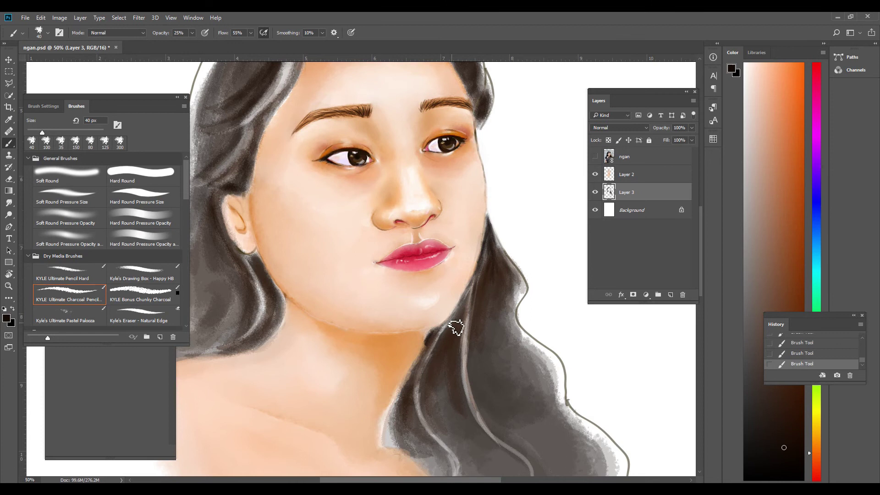
key(ctrl+minus)
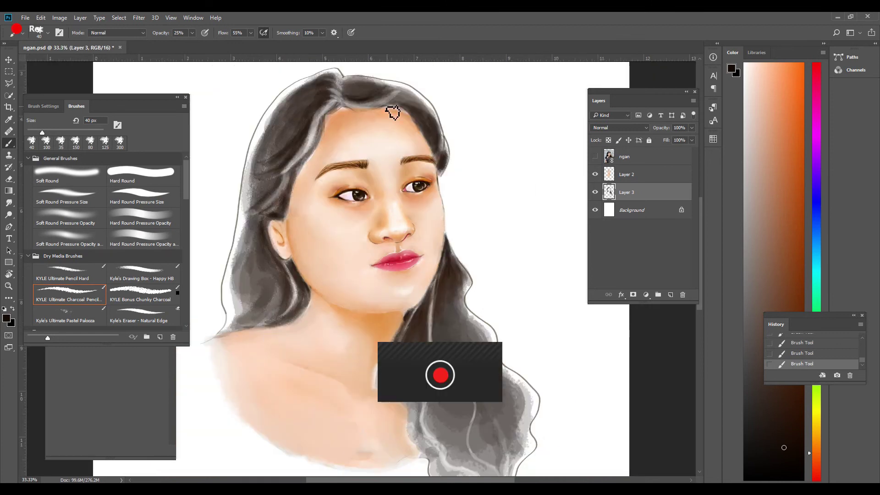
key(ctrl+s)
key(alt+bracketright)
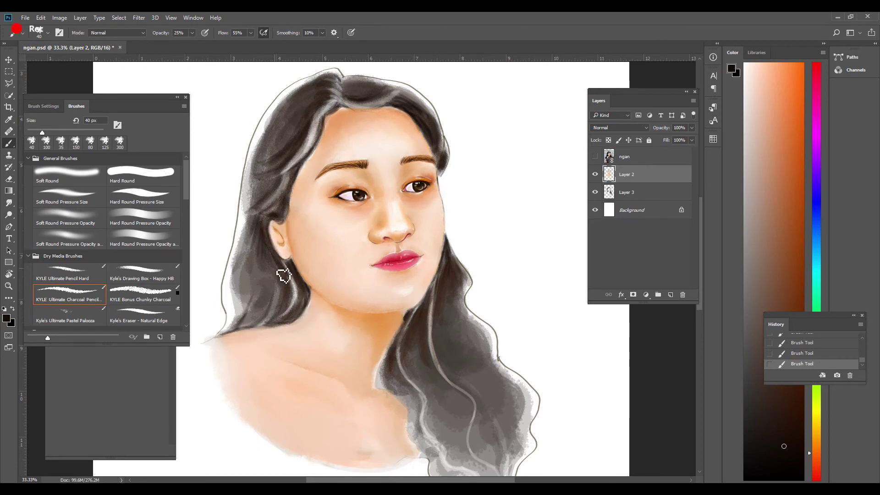
Undo a peach blush dab and warm the left eyebrow with darker orange-brown.
scroll(394, 143, up, 1)
drag(192, 44, 188, 44)
click(297, 277)
key(ctrl+z)
key(bracketleft)
key(bracketleft)
key(bracketleft)
alt+click(367, 183)
drag(367, 183, 326, 187)
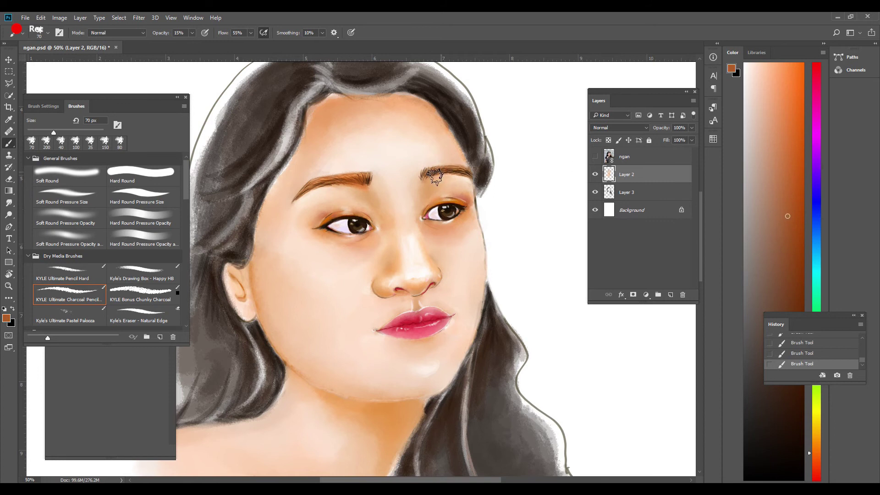
Pick a near-white peach skin tint and softly lighten the forehead.
click(773, 82)
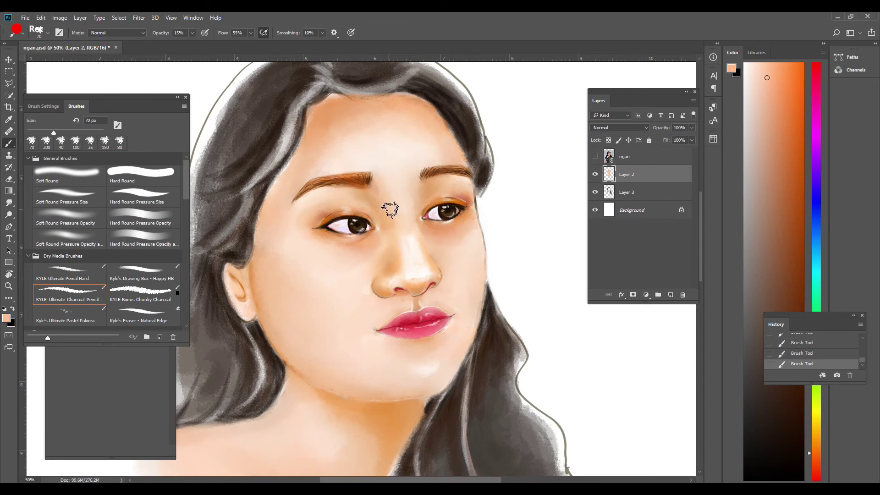
key(bracketleft)
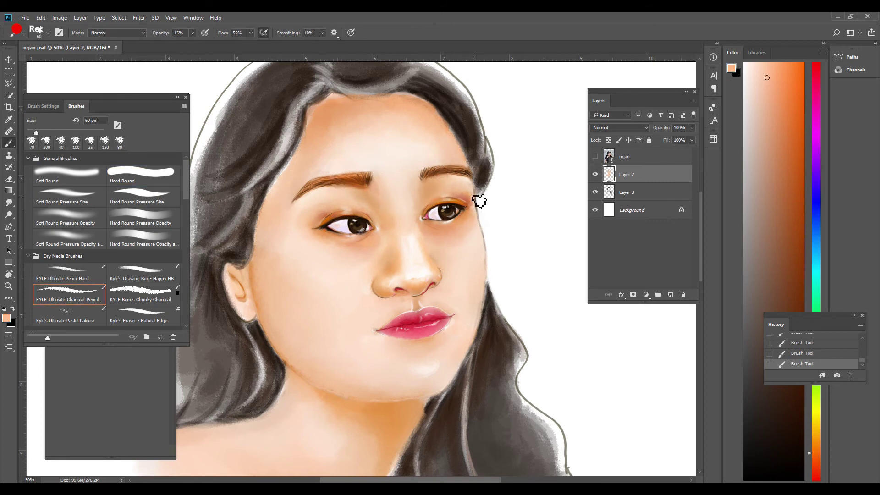
alt+click(414, 346)
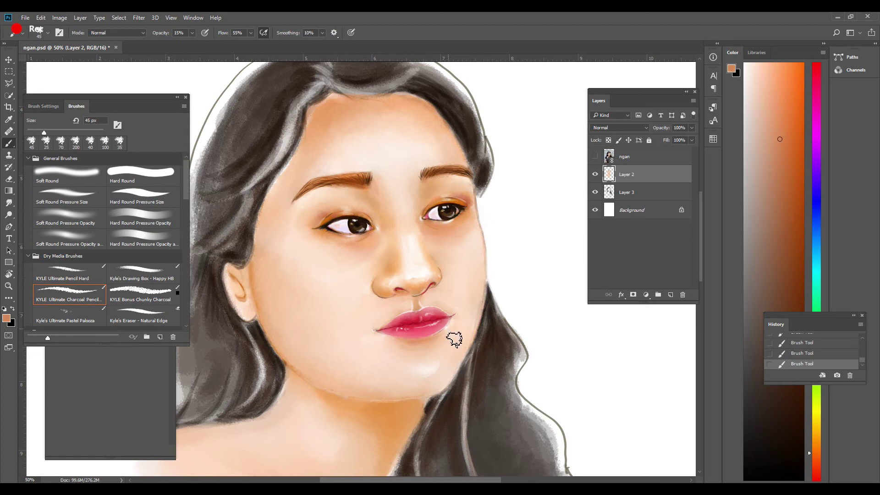
key(bracketright)
key(bracketright)
key(bracketright)
alt+click(432, 363)
alt+click(431, 370)
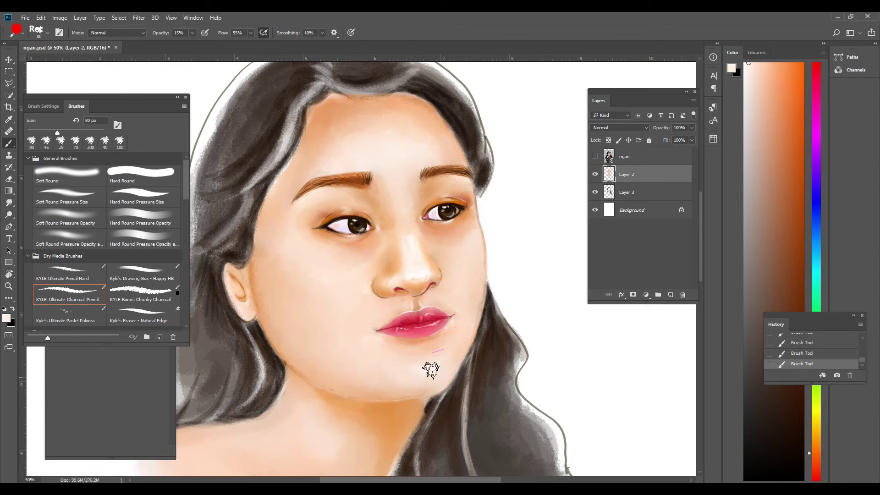
key(bracketright)
key(bracketright)
key(bracketright)
drag(379, 116, 409, 130)
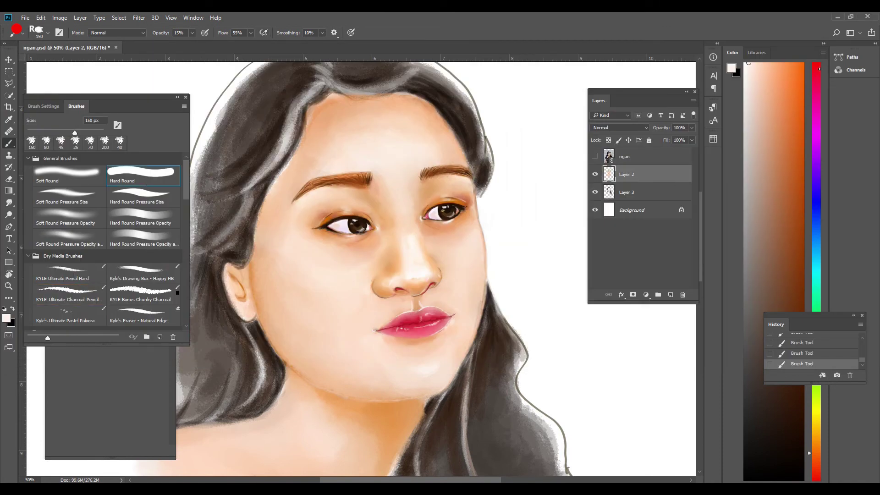
Paint a pink bindi dot on the forehead and raise the brush opacity to full.
key(bracketleft)
click(397, 169)
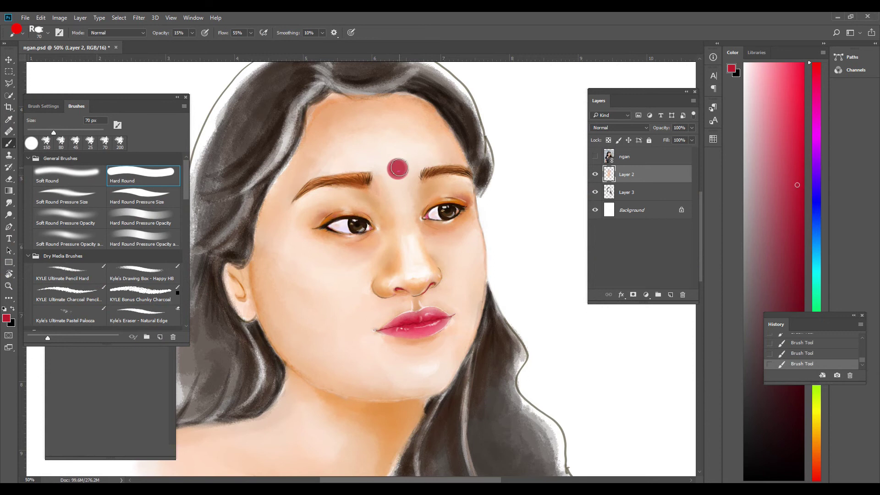
key(ctrl+plus)
alt+click(322, 207)
key(alt+bracketleft)
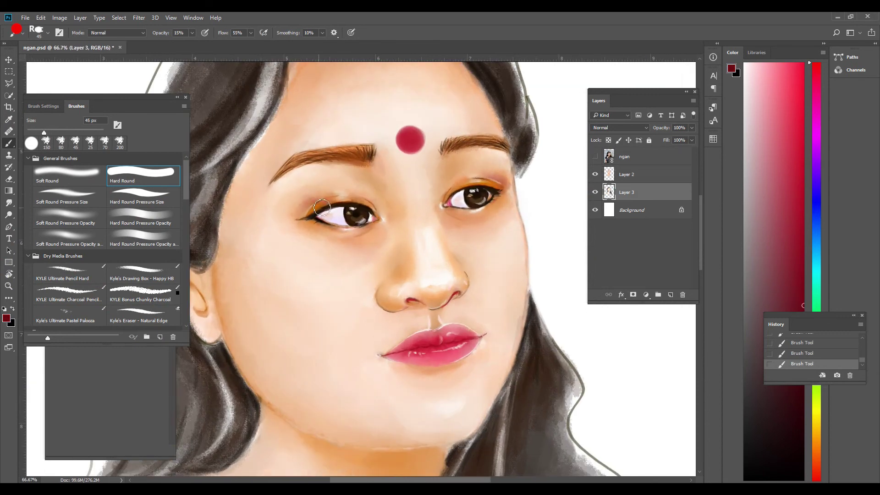
key(ctrl+plus)
key(bracketleft)
key(6)
key(6)
key(0)
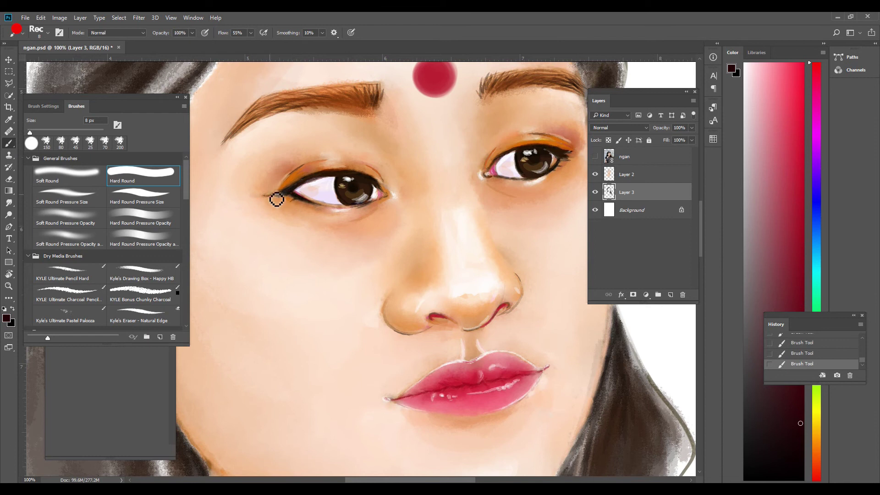
On a new layer, draw the left-eye eyeliner and trim its wing into a sharp tip.
key(ctrl+shift+alt+n)
mouse_move(252, 194)
mouse_down()
mouse_move(273, 200)
mouse_move(241, 201)
mouse_up()
key(e)
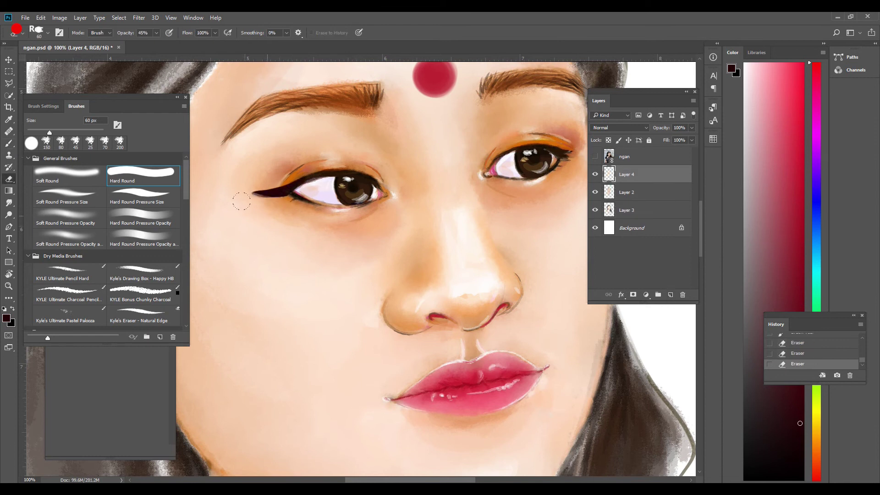
key(bracketleft)
key(bracketleft)
key(bracketleft)
key(b)
mouse_move(269, 198)
mouse_down()
mouse_move(311, 184)
mouse_move(252, 201)
mouse_up()
key(e)
drag(263, 192, 271, 188)
Draw and trim the right-eye eyeliner, then trim the left liner's inner corner.
scroll(422, 458, right, 3)
key(b)
mouse_move(509, 158)
mouse_down()
mouse_move(543, 149)
mouse_move(550, 160)
mouse_move(543, 142)
mouse_up()
key(e)
drag(550, 160, 537, 191)
key(ctrl+minus)
mouse_move(273, 219)
mouse_down()
mouse_move(280, 204)
mouse_move(281, 223)
mouse_up()
Touch up the left-eye eyeliner and save ngan.psd.
key(ctrl+plus)
key(b)
key(e)
mouse_move(247, 195)
mouse_down()
mouse_move(263, 209)
mouse_move(241, 201)
mouse_up()
key(bracketleft)
key(bracketleft)
key(bracketleft)
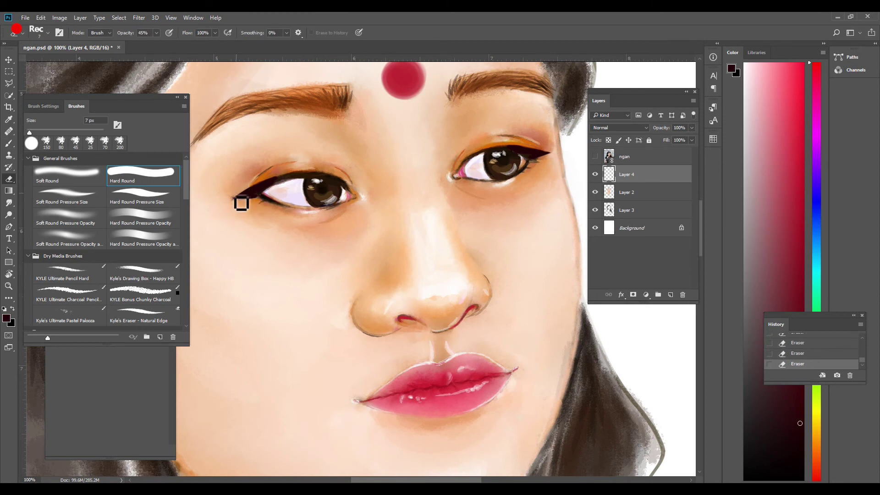
key(ctrl+minus)
key(ctrl+minus)
key(ctrl+s)
Undo the last erase, set brush opacity to 13% and shade the jaw in soft tan.
key(bracketright)
key(bracketright)
key(bracketright)
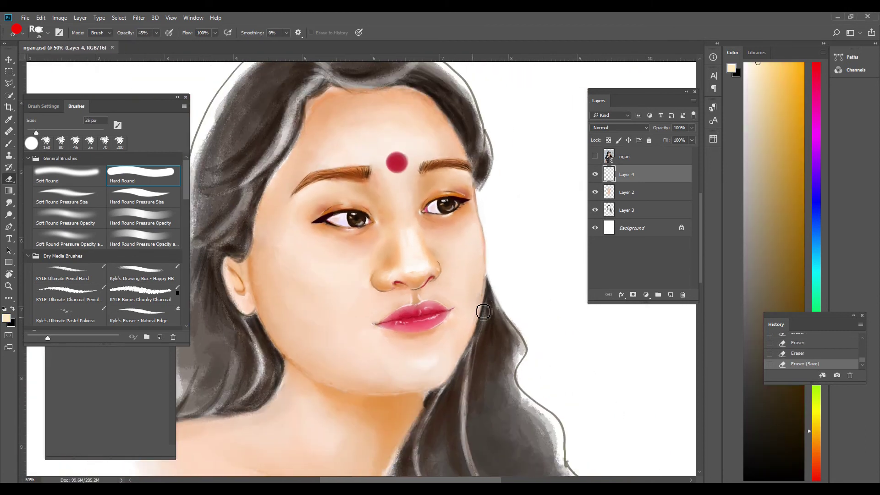
key(b)
key(ctrl+z)
click(192, 32)
drag(192, 43, 155, 44)
mouse_move(481, 311)
mouse_down()
mouse_move(487, 273)
mouse_move(465, 202)
mouse_move(475, 276)
mouse_up()
With a light peach colour at 35 px, darken and smooth the left eyebrow.
click(816, 452)
click(763, 64)
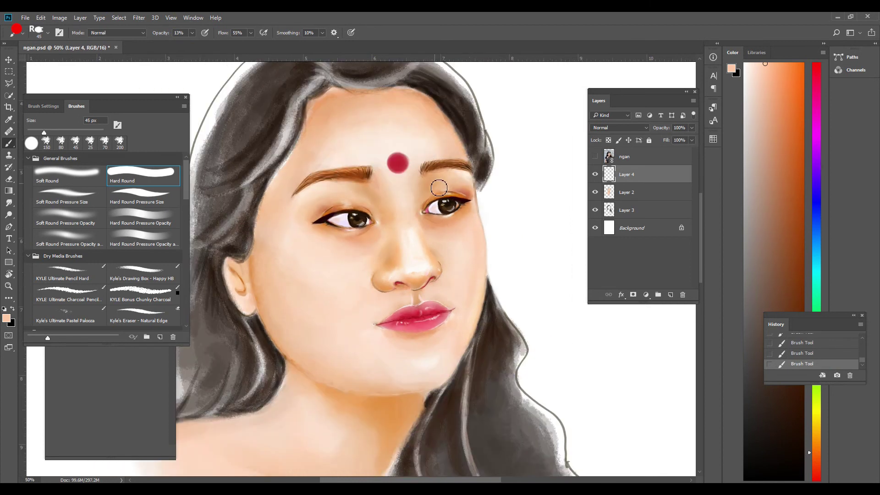
key(bracketleft)
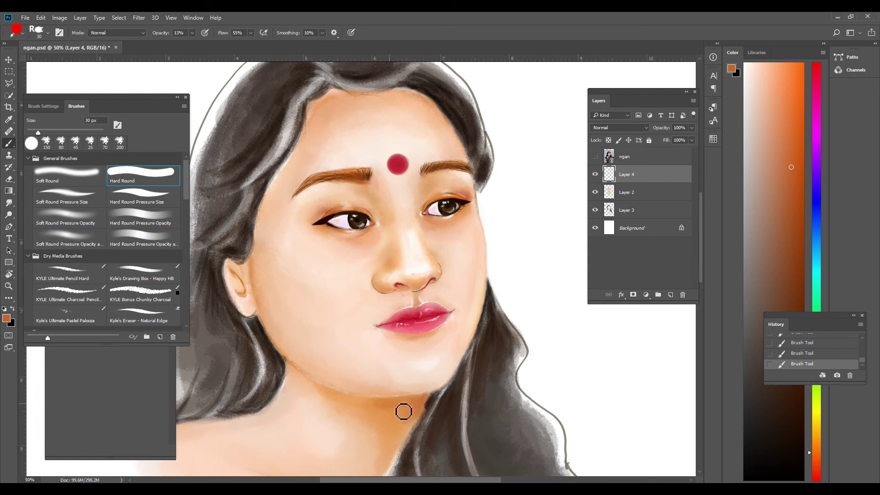
key(ctrl+minus)
key(ctrl+plus)
key(ctrl+plus)
mouse_move(369, 145)
mouse_down()
mouse_move(284, 166)
mouse_move(344, 149)
mouse_up()
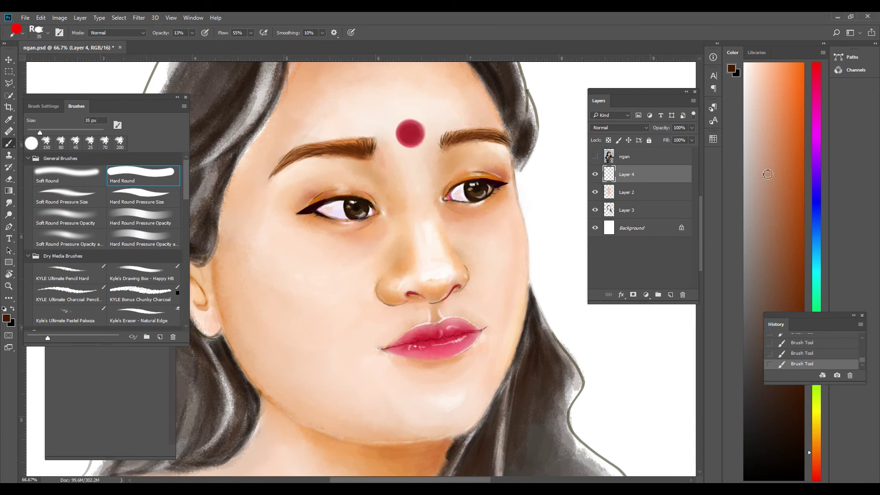
Browse the Indian bridal reference photos in Chrome.
scroll(366, 129, up, 3)
click(354, 449)
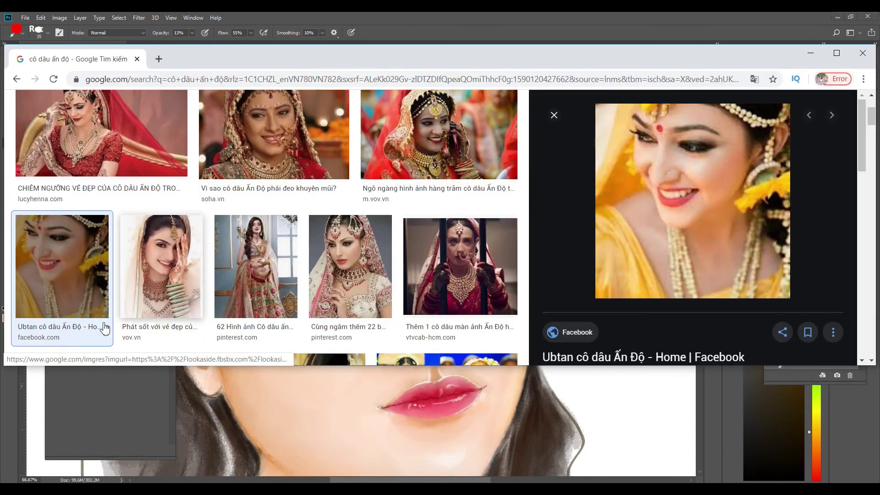
click(439, 132)
click(273, 132)
At full opacity, dab a yellow disc above the bindi with four small dots around it.
click(383, 372)
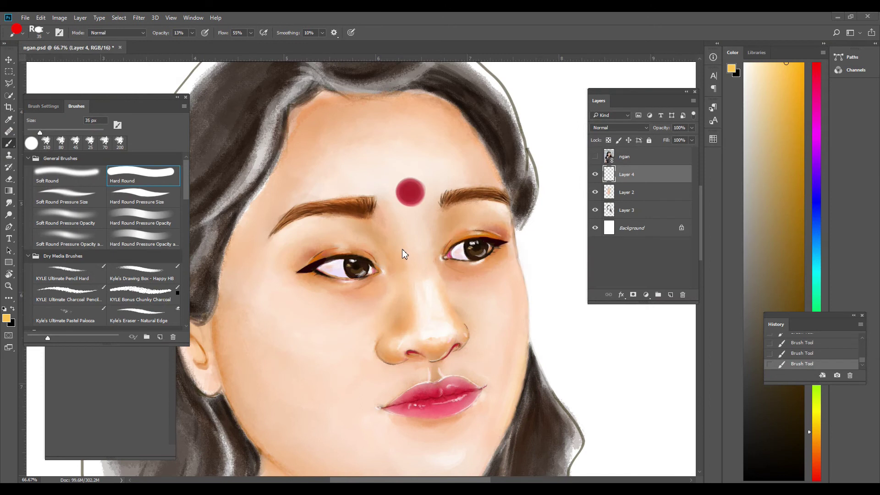
scroll(404, 253, up, 2)
key(0)
drag(392, 178, 405, 193)
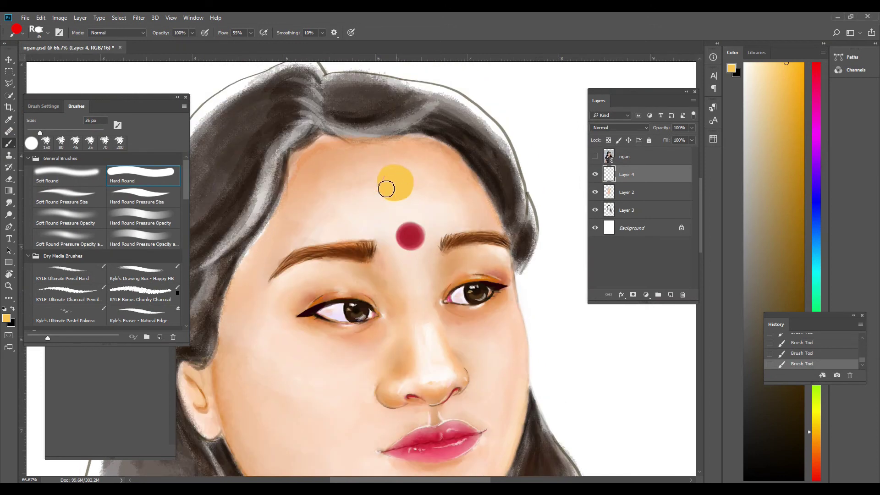
click(368, 186)
click(372, 172)
click(413, 165)
click(424, 179)
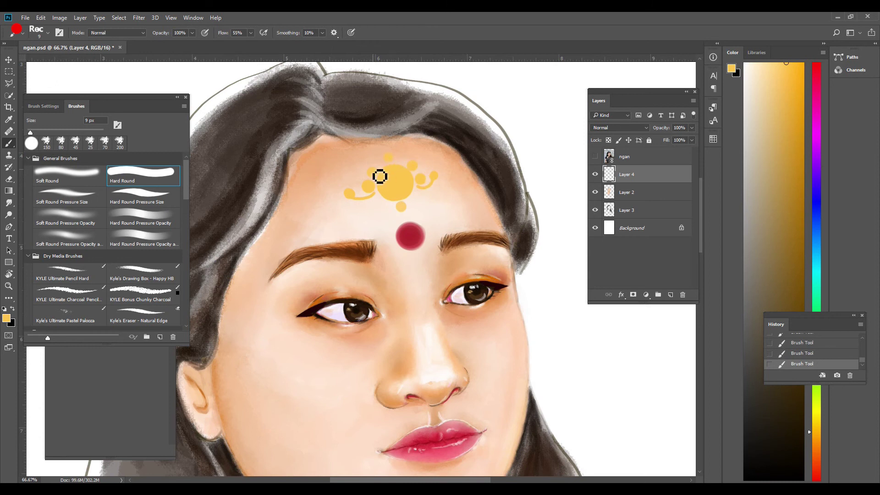
Add a yellow top dot and yellow bead chains to the left and upper right.
key(ctrl+minus)
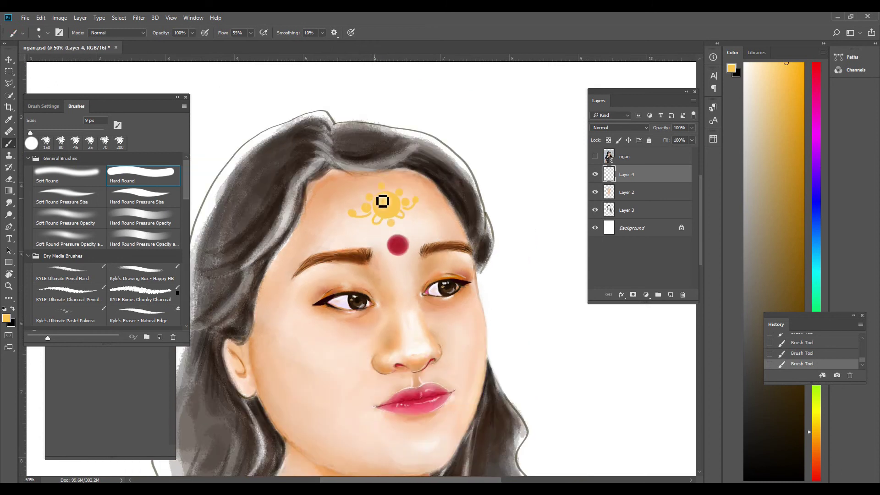
click(381, 186)
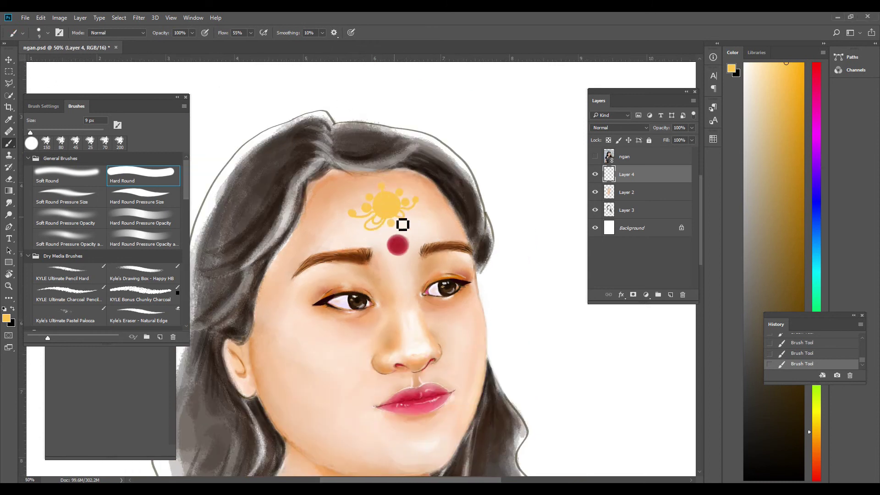
click(309, 204)
click(316, 208)
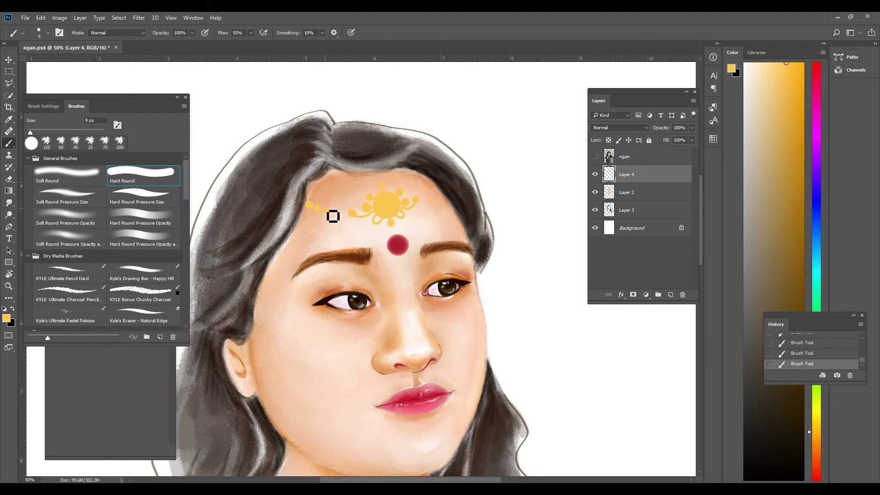
drag(415, 201, 429, 180)
key(ctrl+plus)
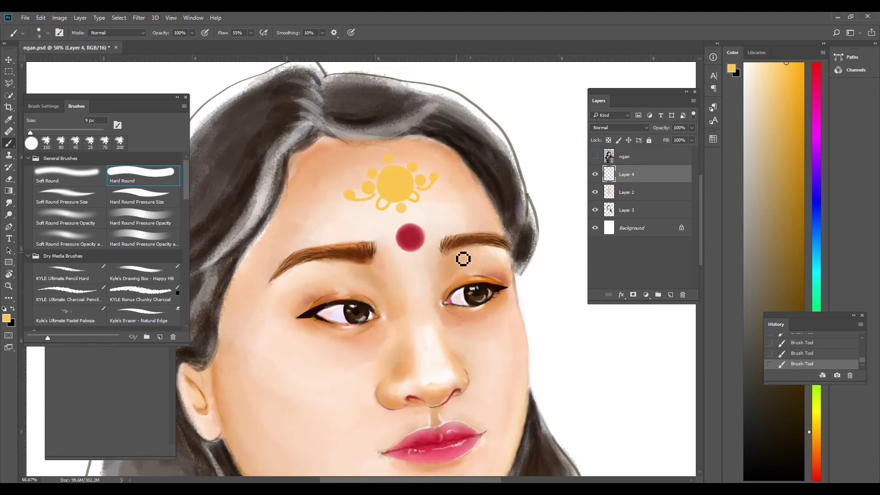
key(ctrl+plus)
At 19% brush opacity, lightly shade the beads along the chains.
key(1)
key(9)
drag(256, 145, 327, 166)
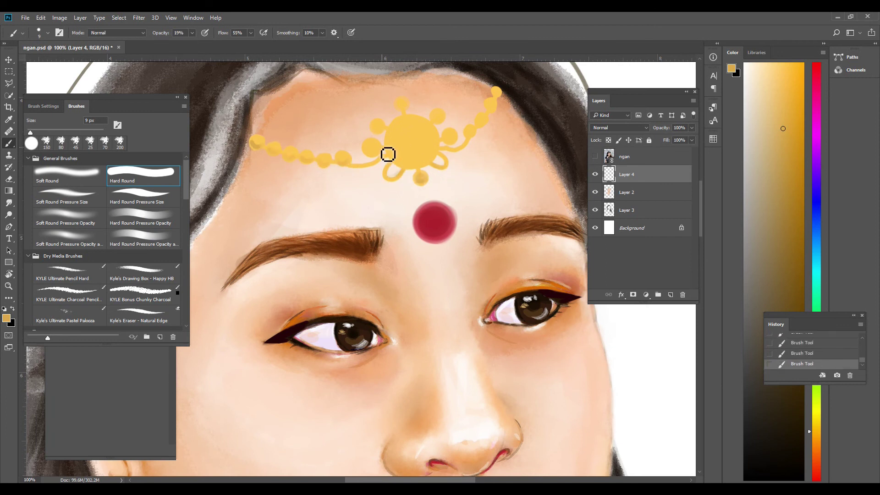
drag(465, 152, 501, 100)
scroll(421, 154, up, 2)
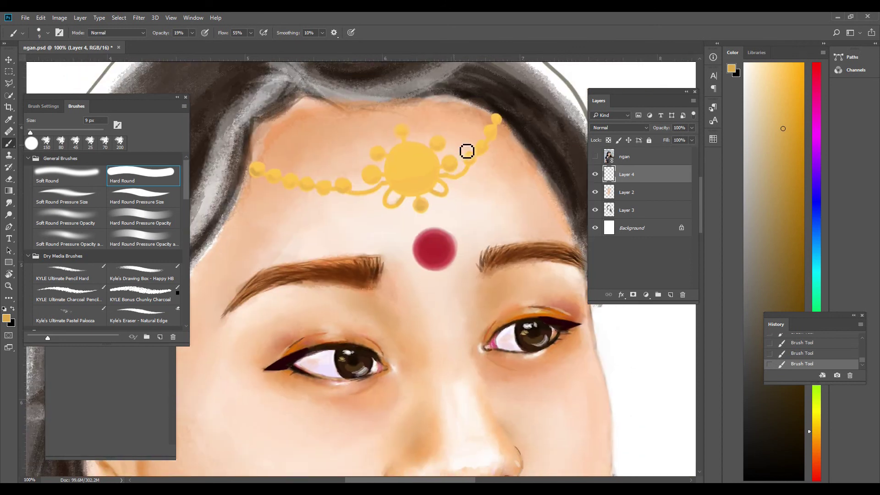
drag(424, 164, 407, 187)
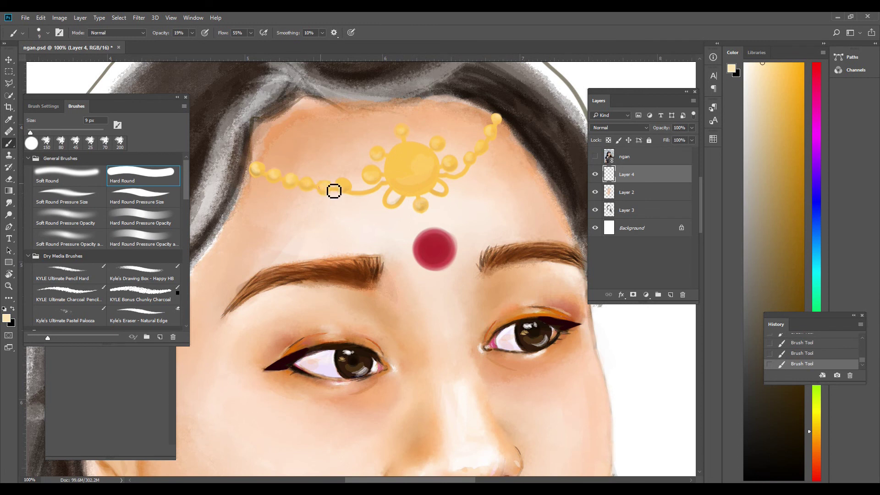
scroll(431, 168, up, 2)
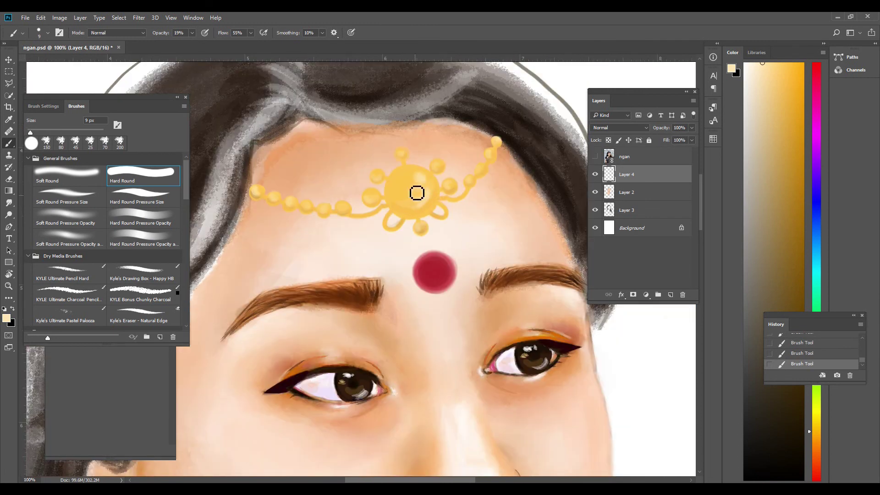
With a smaller brush, paint light highlight dots around the gold centre.
key(bracketleft)
key(bracketleft)
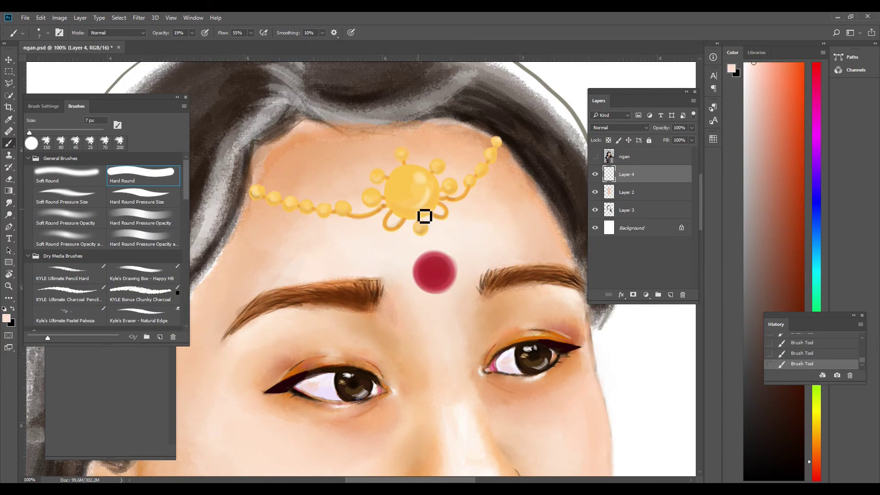
click(395, 208)
click(390, 187)
click(421, 178)
Paint red-brown jewel dots around the ornament centre and along its lower edge.
alt+click(587, 140)
click(389, 187)
click(395, 208)
click(395, 176)
key(ctrl+plus)
click(453, 158)
click(474, 157)
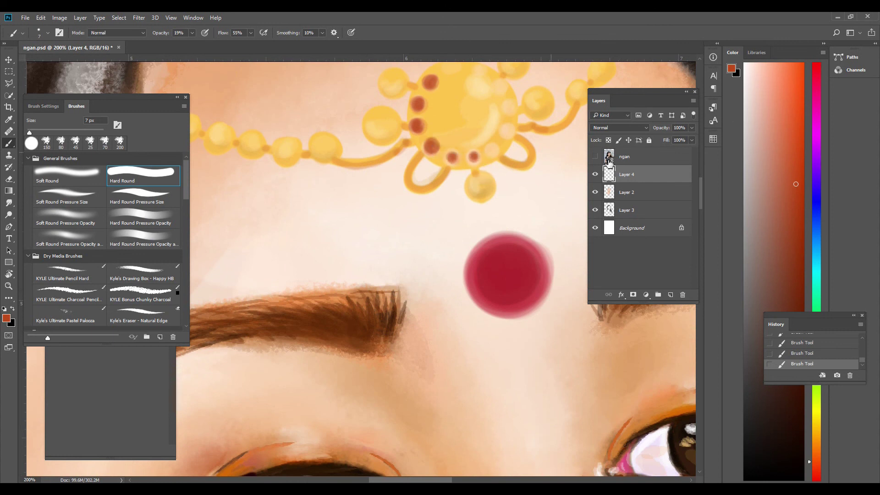
Add red jewel dots along the ornament's right and upper-left edges.
scroll(496, 189, up, 1)
click(492, 185)
click(507, 166)
click(510, 144)
click(500, 120)
click(452, 103)
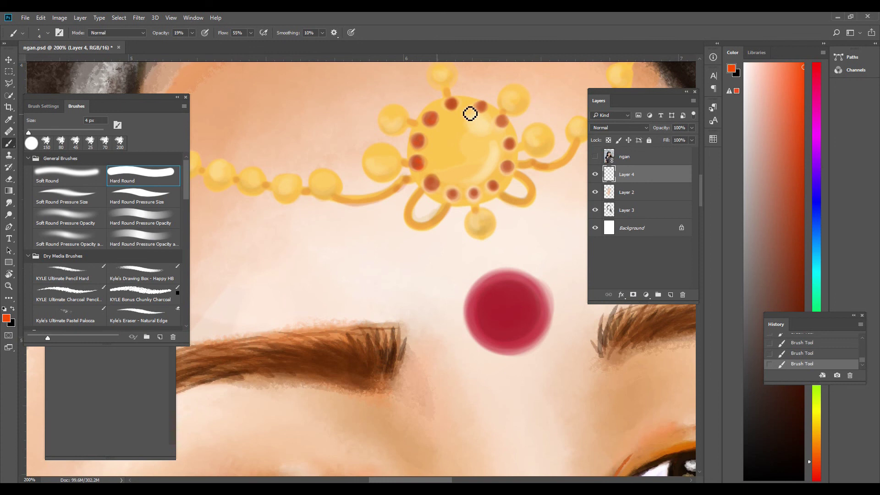
Switch the paint colour to white and add a highlight on a gold bead.
key(ctrl+minus)
key(ctrl+minus)
key(ctrl+minus)
key(ctrl+plus)
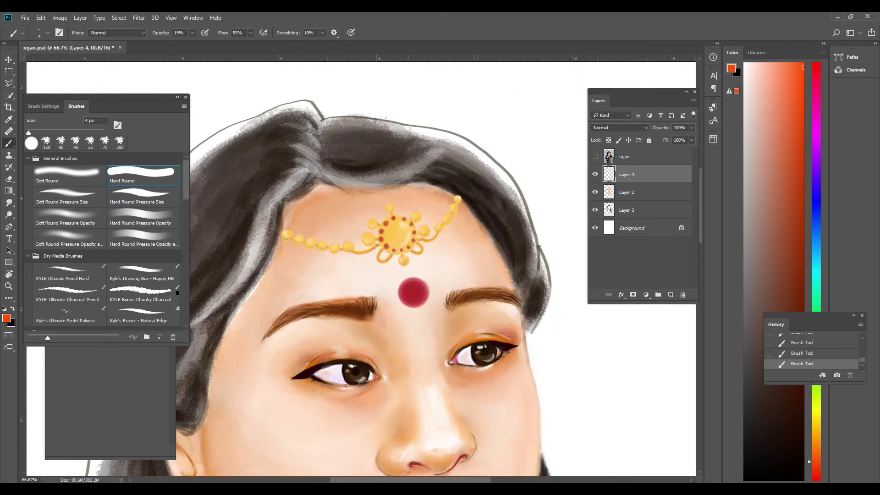
key(ctrl+plus)
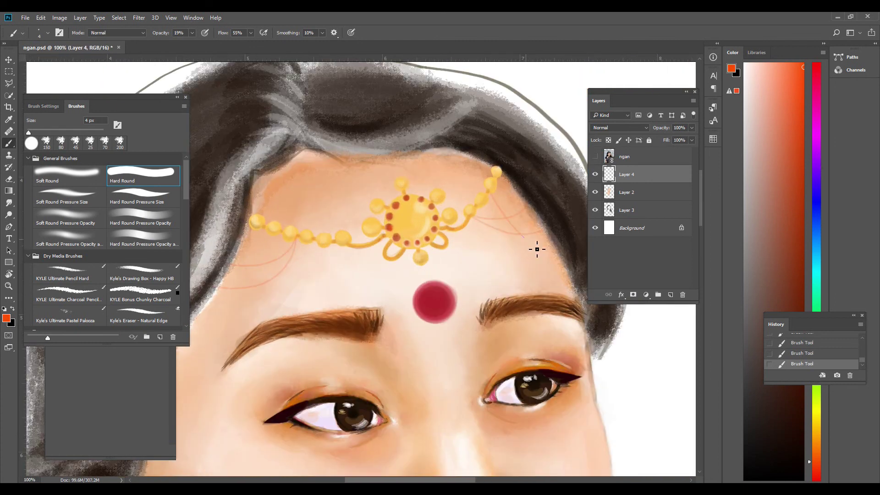
key(ctrl+minus)
key(ctrl+minus)
key(ctrl+minus)
key(ctrl+plus)
key(ctrl+plus)
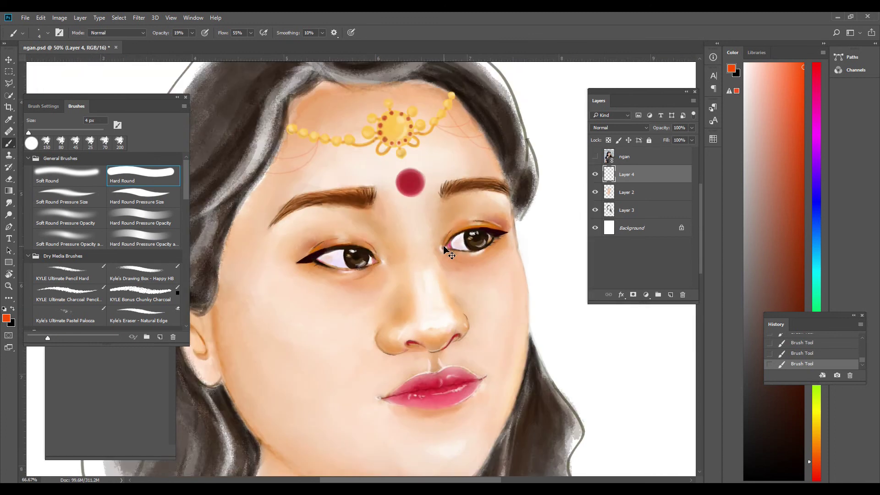
key(ctrl+plus)
key(ctrl+plus)
key(d)
key(x)
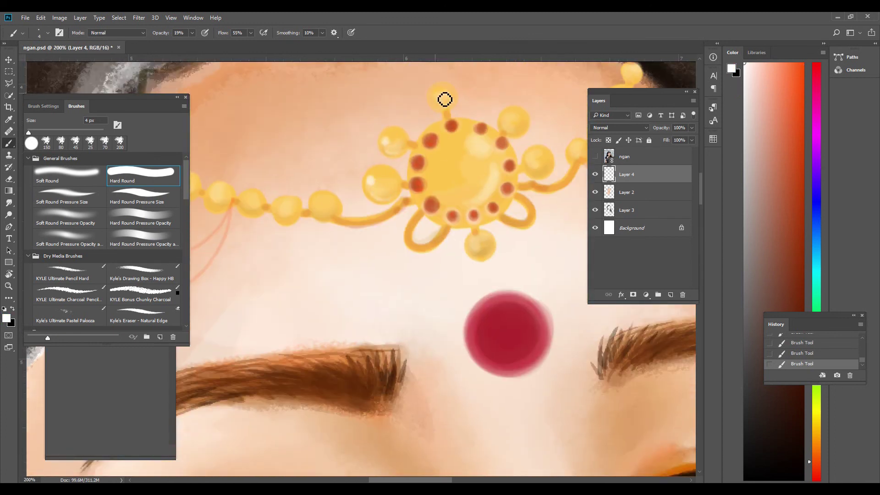
drag(499, 121, 512, 124)
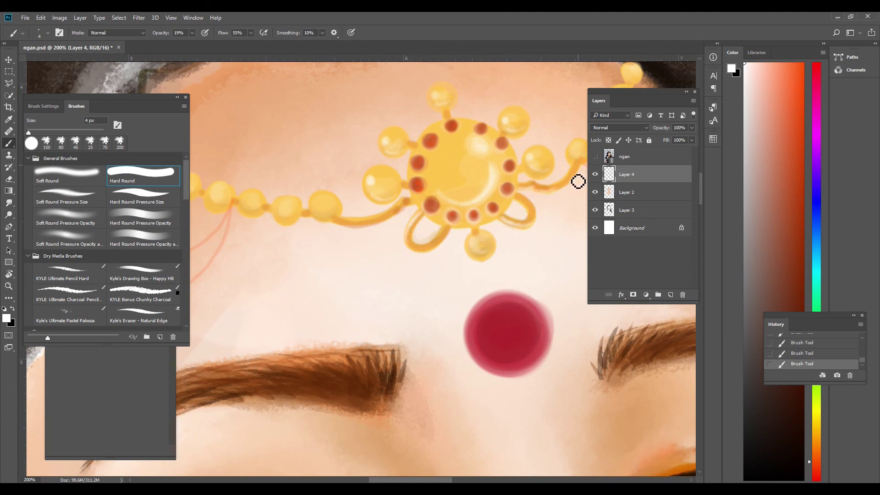
scroll(339, 321, left, 2)
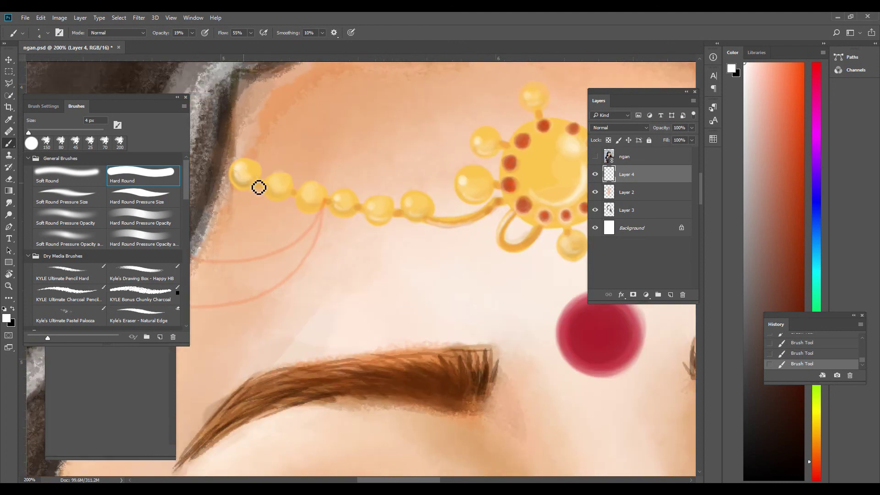
scroll(348, 202, right, 6)
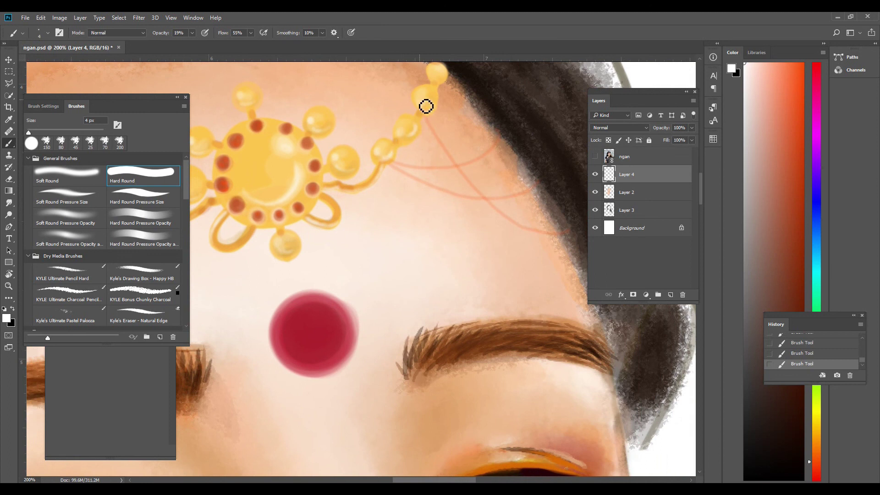
scroll(426, 106, down, 4)
scroll(483, 359, down, 2)
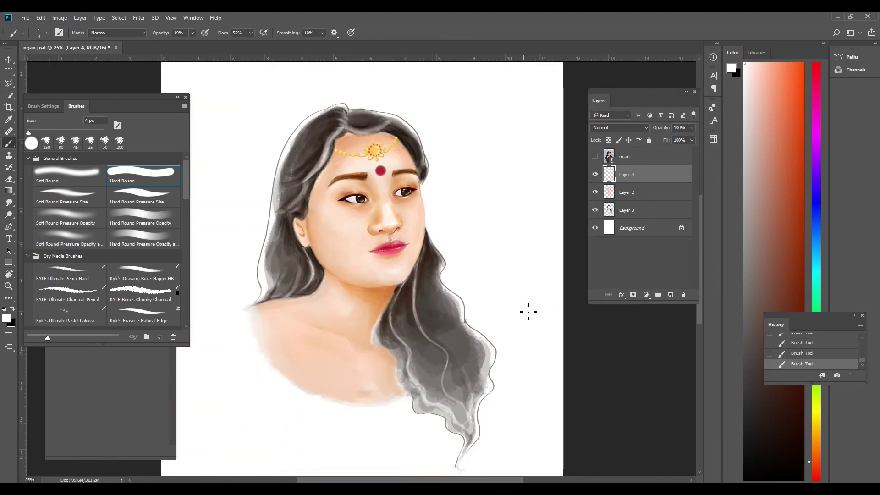
Save the painting, then set a soft brush to 9% opacity and 125 px.
key(ctrl+s)
scroll(528, 312, up, 4)
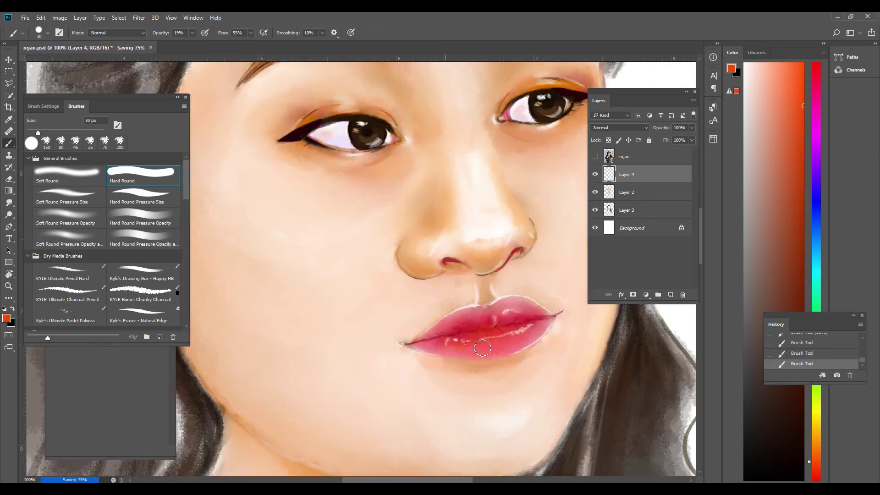
scroll(362, 270, down, 2)
drag(192, 32, 183, 44)
click(44, 105)
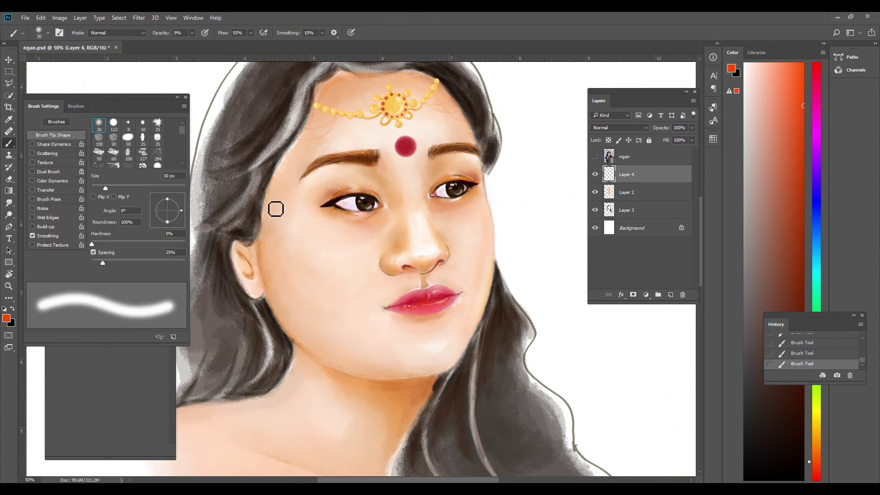
scroll(448, 281, down, 2)
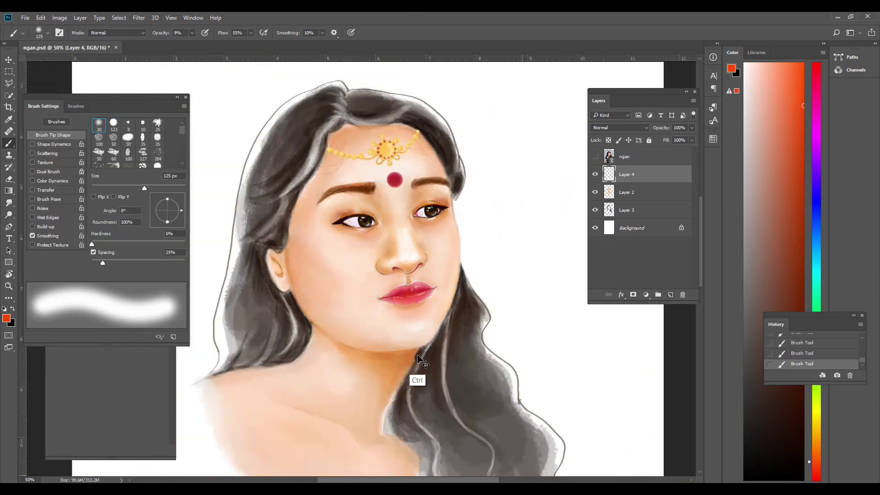
key(bracketleft)
key(bracketleft)
key(bracketleft)
Softly shade the collarbone area with salmon and light peach skin tones.
alt+click(439, 291)
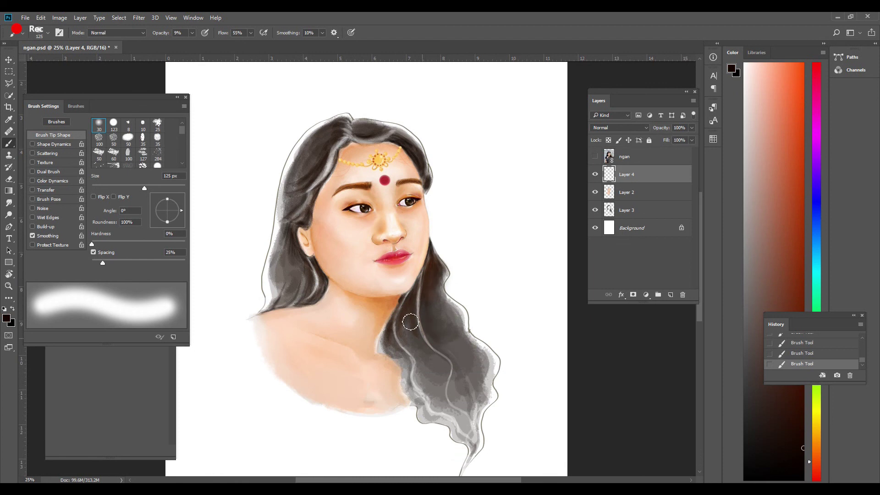
key(x)
alt+click(349, 354)
drag(348, 353, 297, 347)
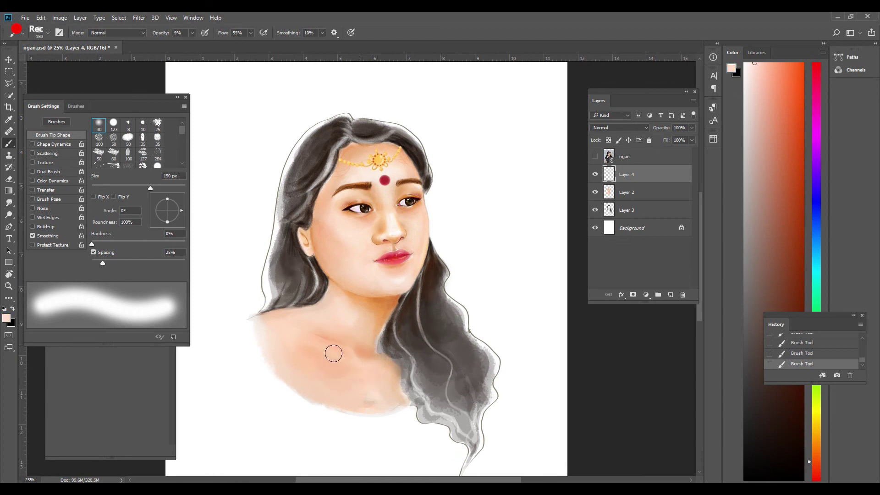
alt+click(256, 333)
key(ctrl+plus)
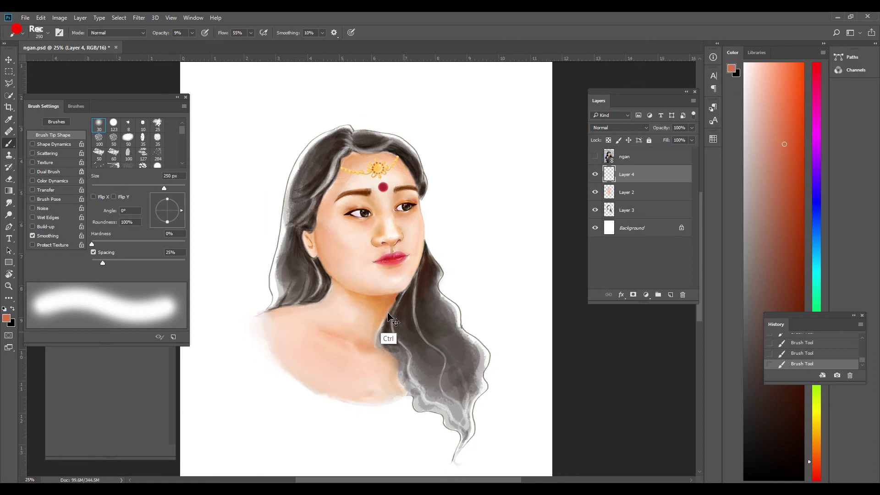
alt+click(333, 226)
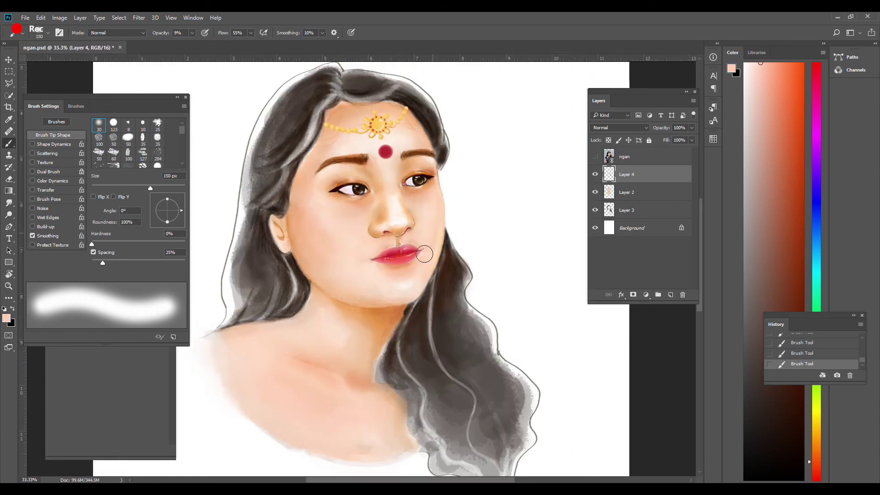
key(ctrl+plus)
key(ctrl+plus)
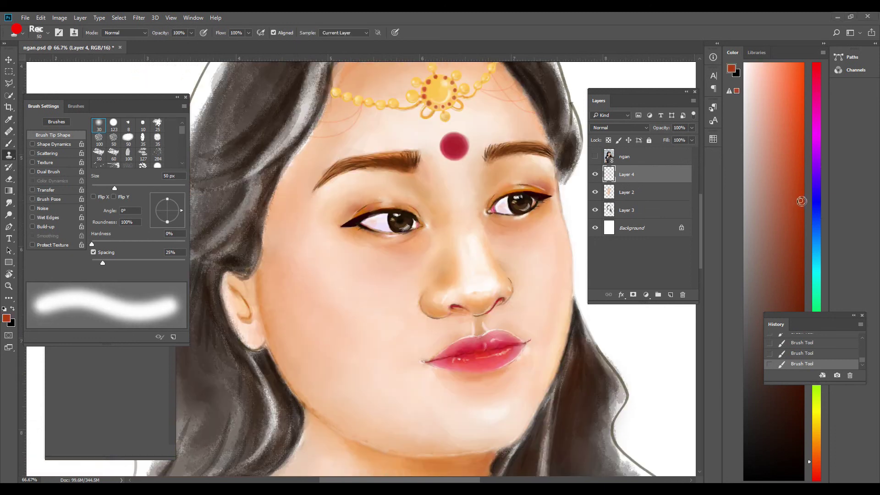
On Layer 2, paint brown eyeshadow and thicken the left eyeliner, then revert to an earlier History state.
alt+click(361, 220)
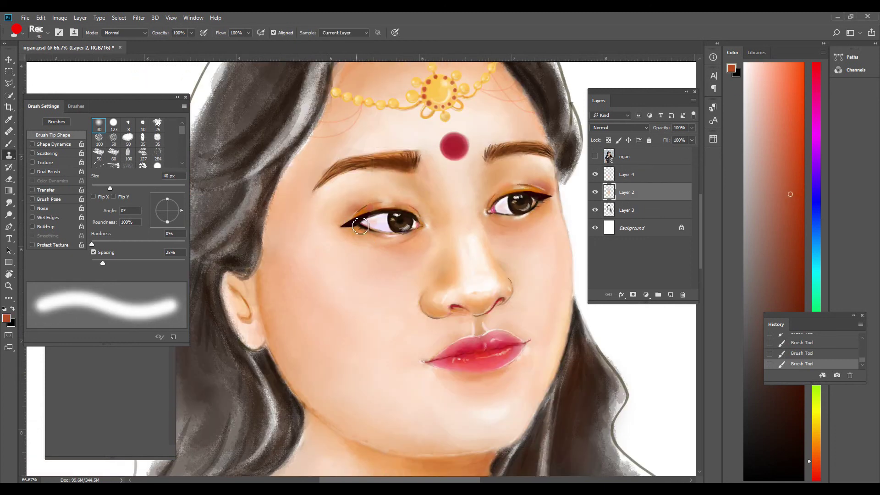
drag(368, 209, 385, 202)
key(ctrl+plus)
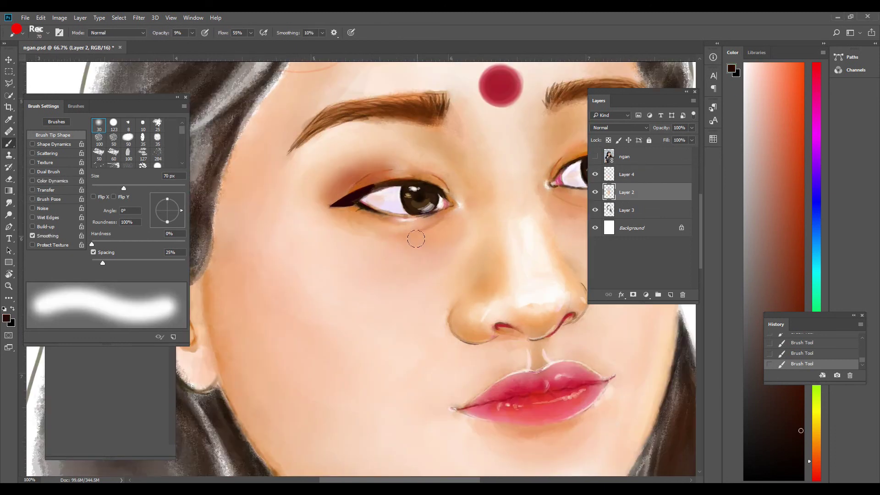
scroll(415, 232, right, 3)
key(bracketleft)
key(bracketleft)
key(bracketleft)
key(0)
key(bracketleft)
key(bracketleft)
drag(282, 200, 303, 196)
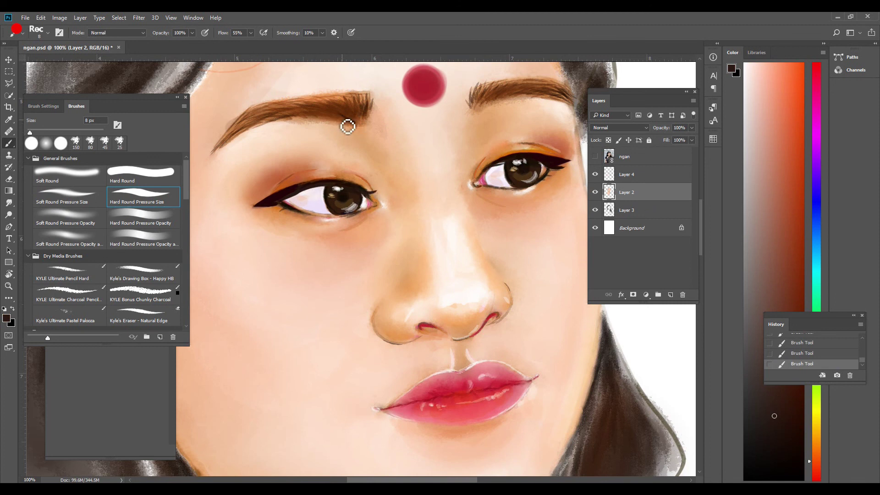
scroll(787, 348, up, 1)
click(787, 337)
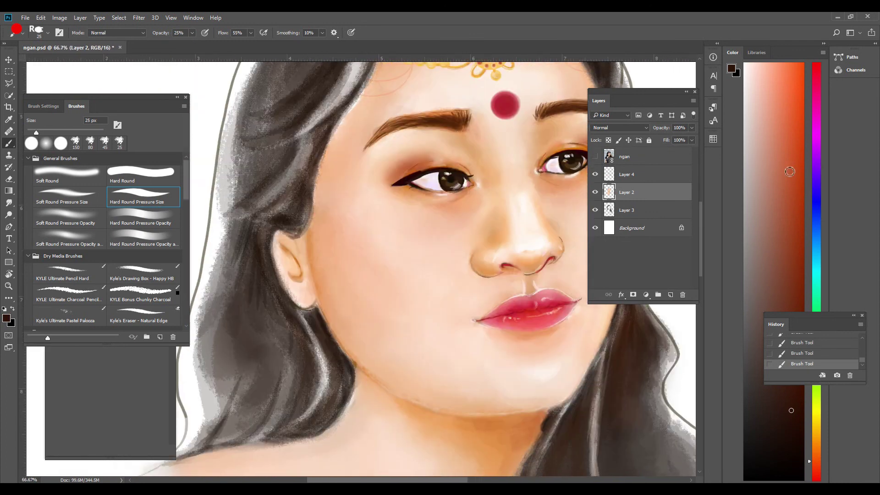
Paint a gold bead earring with a red pendant stone, white highlight and thin hook.
alt+click(303, 316)
click(302, 315)
drag(315, 350, 309, 358)
drag(810, 74, 810, 62)
click(303, 362)
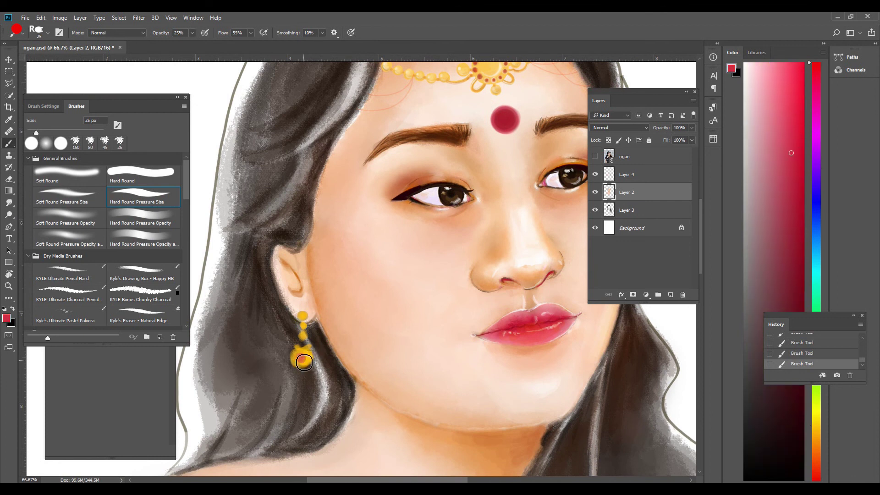
key(ctrl+plus)
key(bracketleft)
key(bracketleft)
click(270, 402)
key(bracketleft)
key(bracketleft)
key(bracketleft)
drag(274, 377, 273, 387)
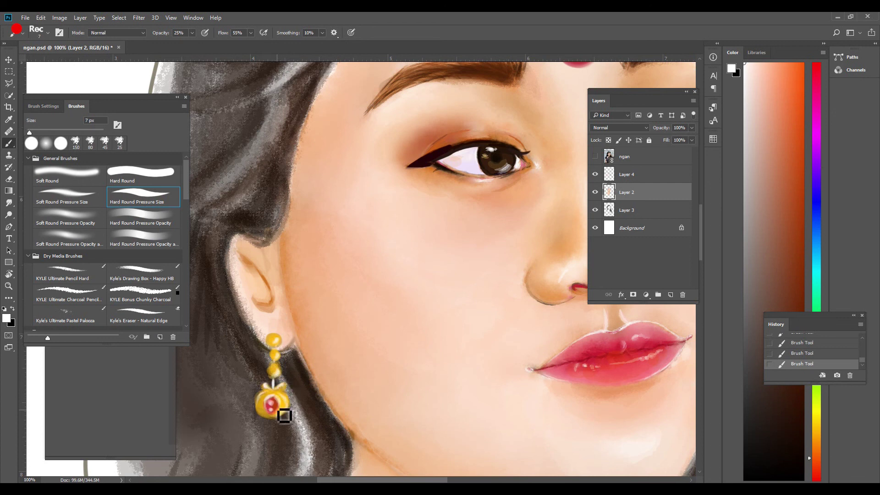
On Layer 4, paint an orange brooch centre ringed by dark-red strokes.
key(ctrl+minus)
key(ctrl+minus)
key(ctrl+plus)
key(ctrl+plus)
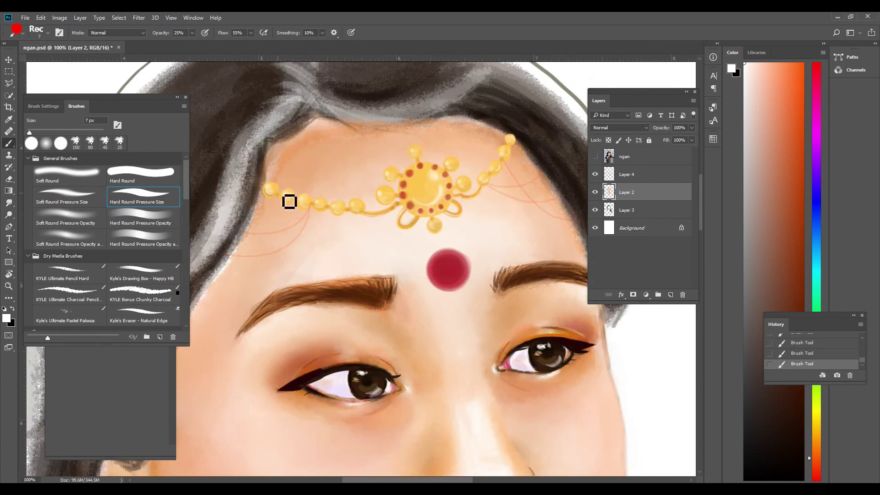
key(alt+bracketright)
key(ctrl+plus)
click(789, 209)
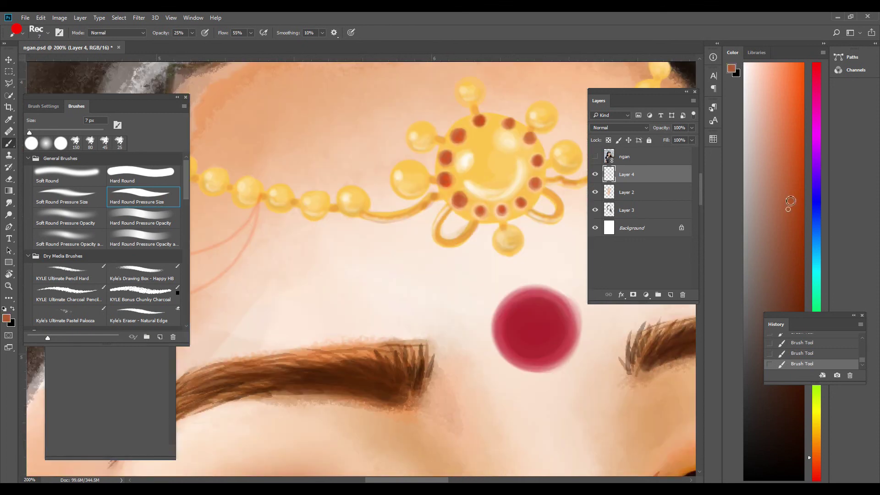
mouse_move(491, 162)
mouse_down()
mouse_move(491, 145)
mouse_move(474, 150)
mouse_up()
drag(504, 134, 501, 140)
drag(484, 183, 477, 195)
mouse_move(498, 186)
mouse_down()
mouse_move(499, 195)
mouse_move(520, 188)
mouse_up()
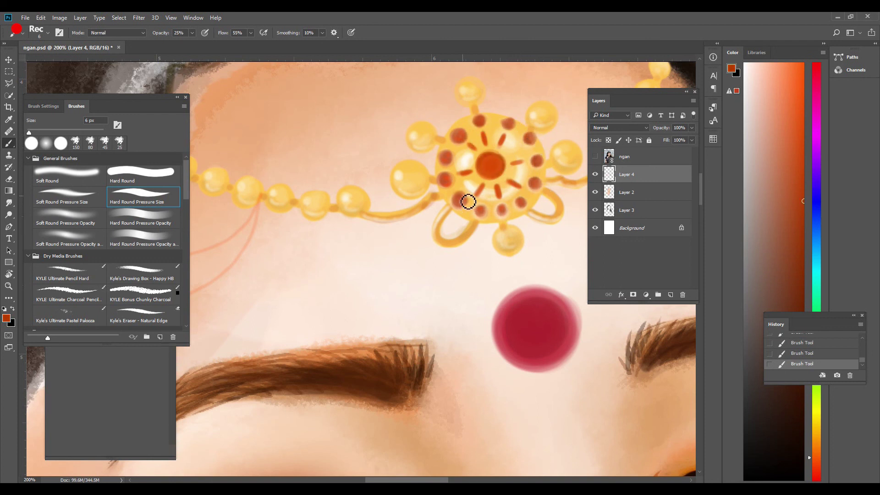
drag(461, 157, 469, 159)
Pick white for a brooch highlight, return to Layer 2 and sample the face's skin tone.
alt+click(488, 169)
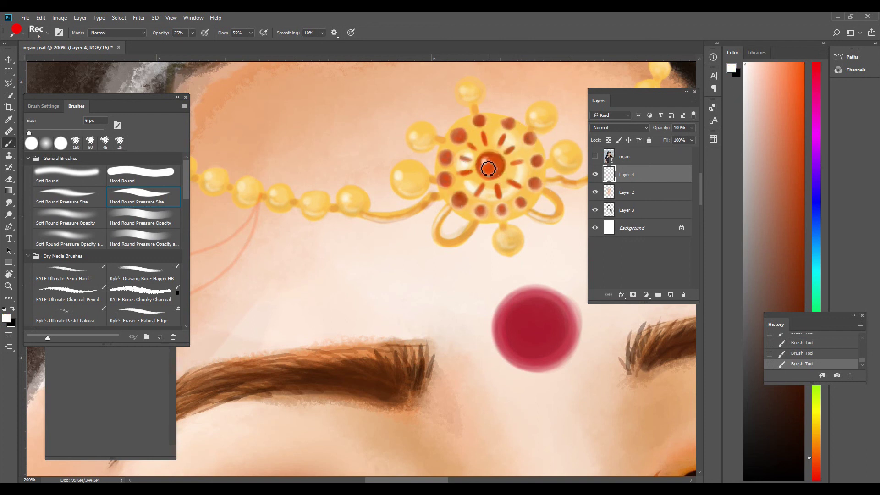
alt+scroll(521, 177, down, 7)
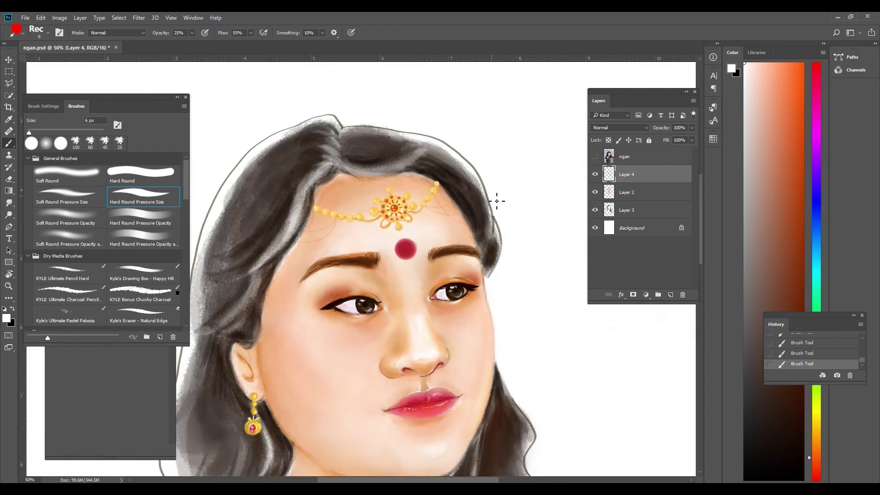
alt+scroll(361, 225, up, 2)
key(alt+bracketleft)
alt+click(343, 245)
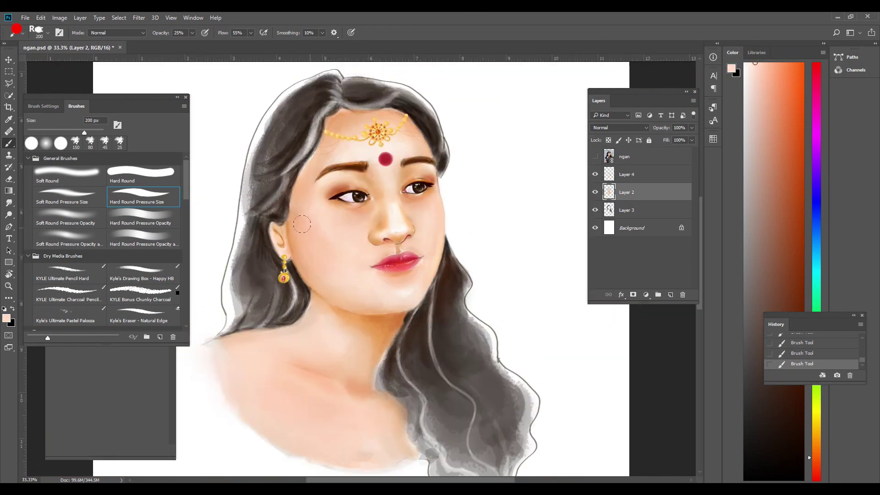
At 15% opacity, smudge and darken the hair strand below the chin.
key(1)
key(5)
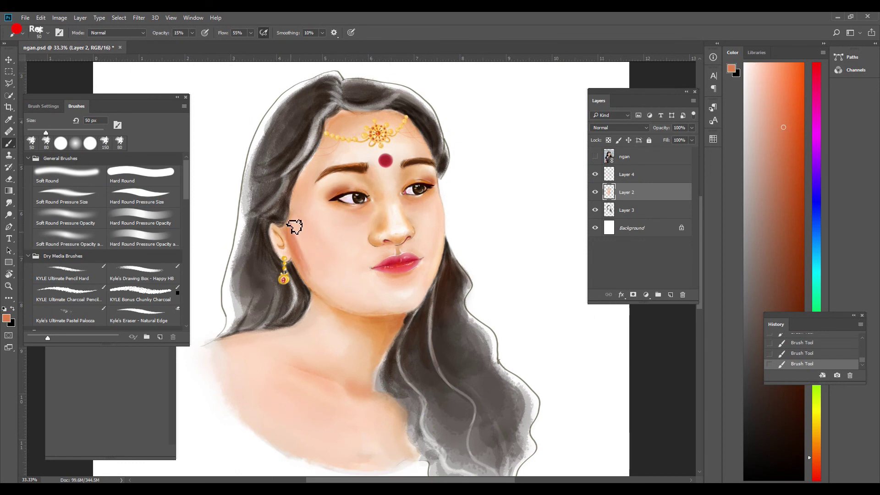
key(r)
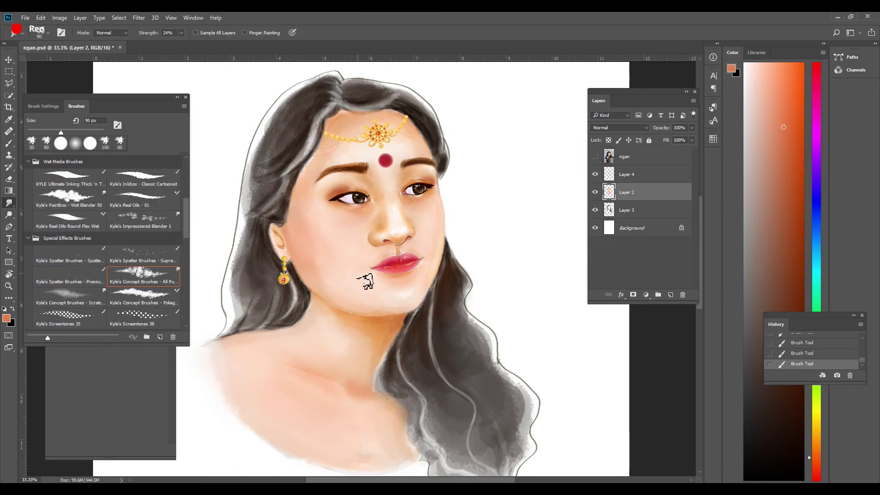
key(bracketleft)
key(bracketleft)
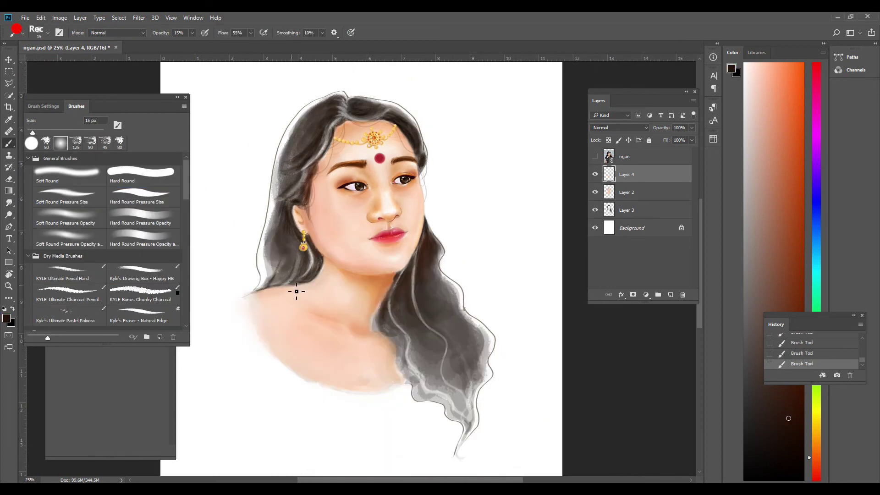
key(bracketright)
key(bracketright)
key(bracketright)
drag(404, 376, 398, 292)
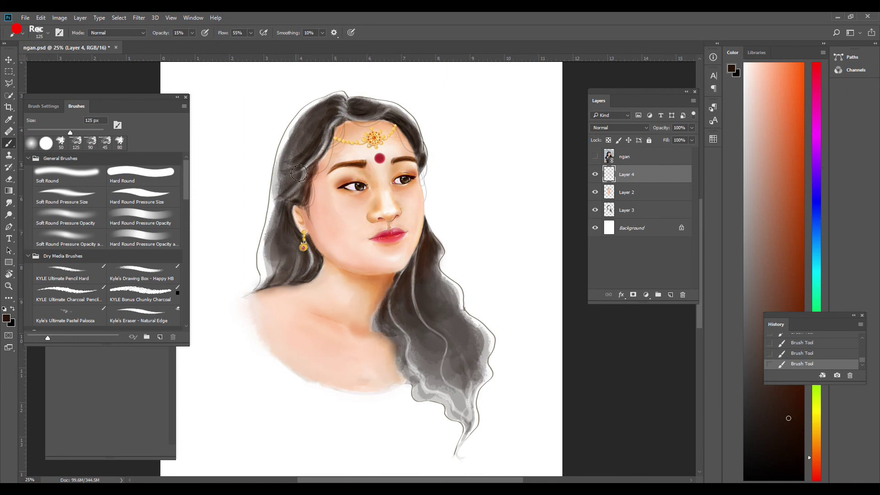
Choose the Chunky Charcoal brush, undo a trial stroke, and add a soft textured hair stroke.
click(153, 291)
mouse_move(249, 307)
mouse_down()
mouse_move(280, 282)
mouse_move(251, 377)
mouse_up()
key(ctrl+z)
key(ctrl+z)
key(ctrl+minus)
key(1)
key(3)
mouse_move(321, 268)
mouse_down()
mouse_move(302, 288)
mouse_move(229, 287)
mouse_up()
Resize the brush, add a dark textured stroke beside the neck, and switch to the Eraser.
key(ctrl+plus)
key(bracketleft)
key(bracketleft)
key(bracketleft)
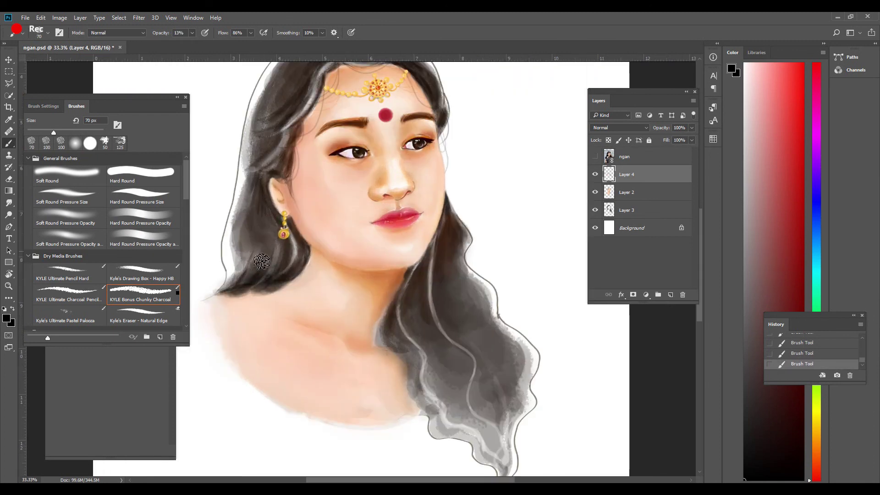
mouse_move(415, 353)
mouse_down()
mouse_move(447, 381)
mouse_move(412, 281)
mouse_up()
key(e)
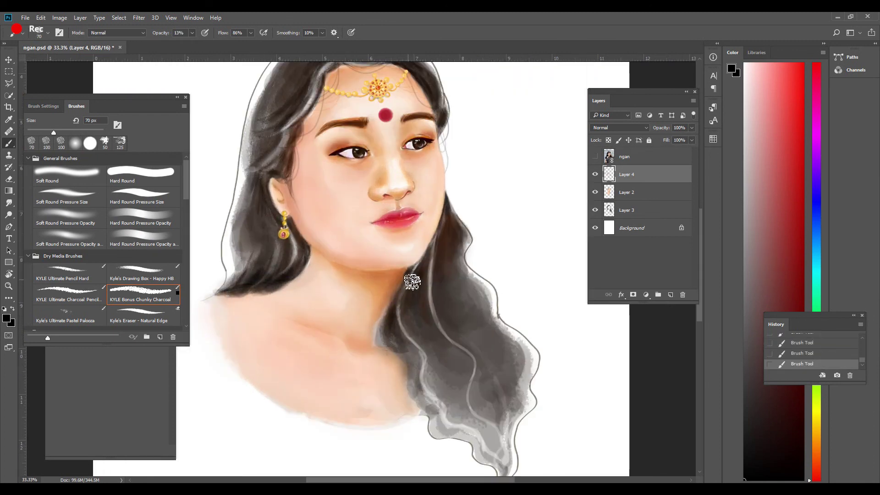
key(ctrl+minus)
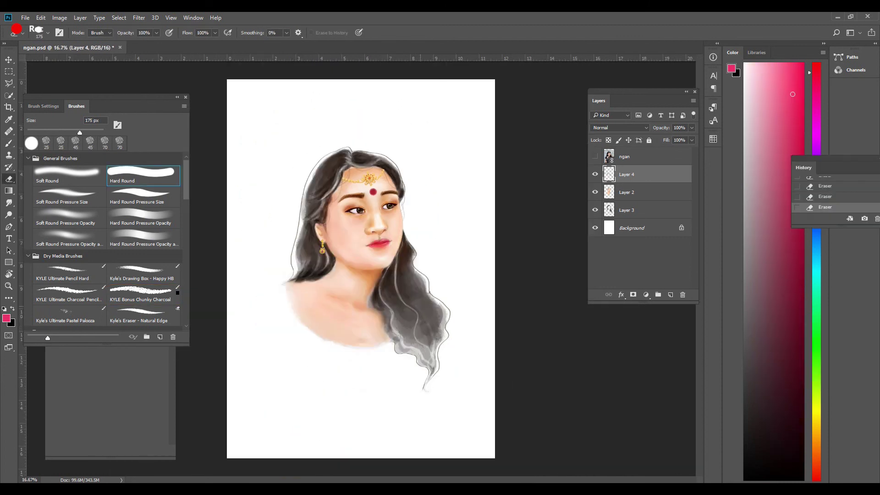
Scribble a pink cursive signature near the lower-left shoulder.
key(b)
drag(292, 304, 334, 352)
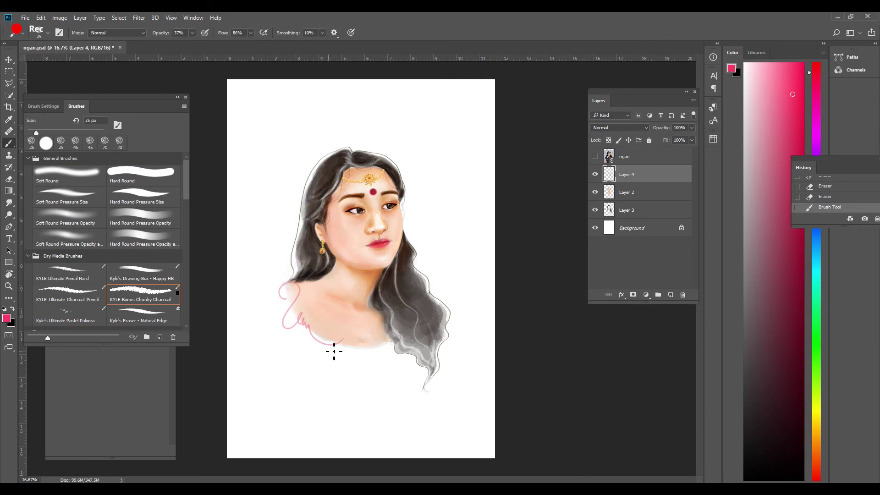
scroll(373, 187, up, 2)
scroll(391, 195, down, 2)
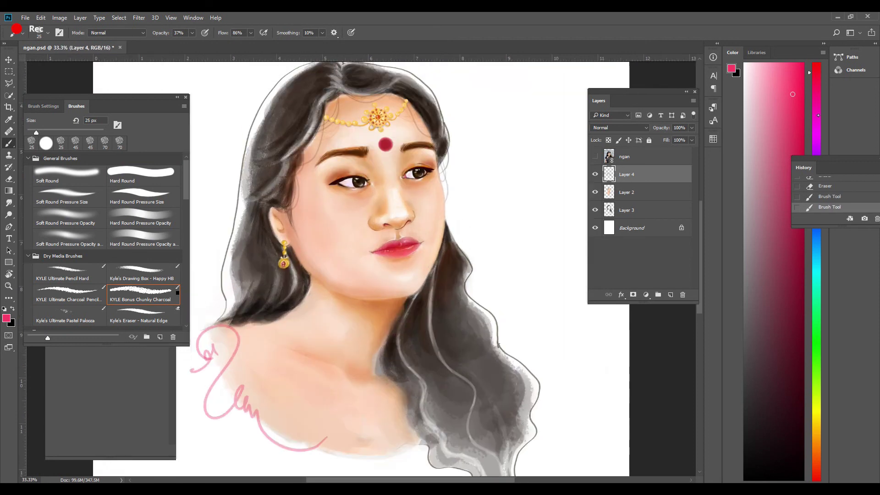
Blend the skin with a larger soft peach stroke and save the file.
alt+click(432, 163)
key(bracketright)
key(bracketright)
key(bracketright)
drag(370, 226, 432, 189)
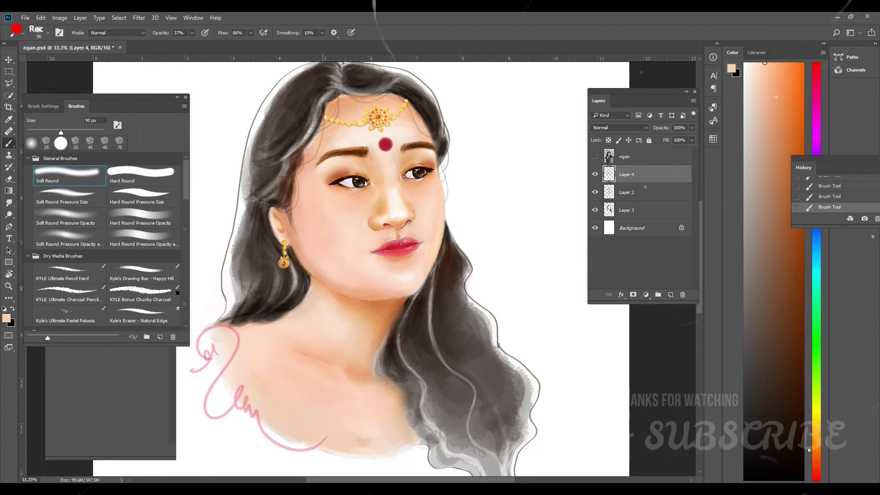
key(ctrl+equal)
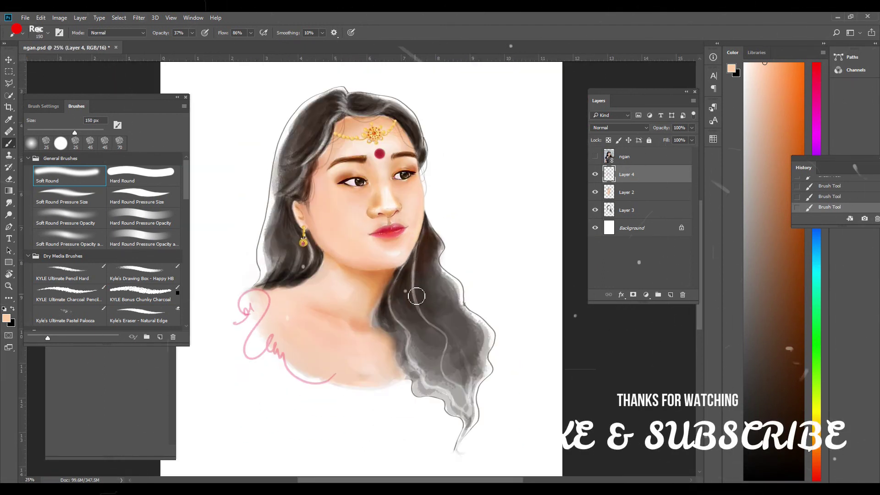